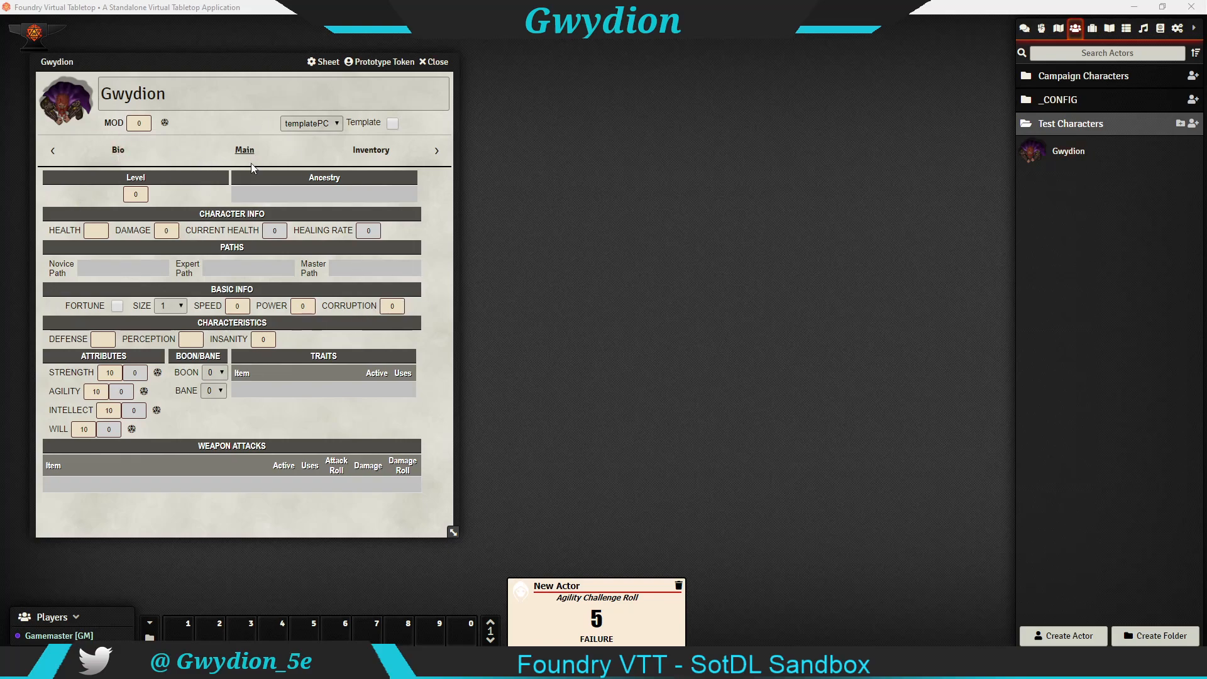
Step: Set the character's wealth to 15 copper pennies, 15 silver shillings and 10 gold crowns
{"action": "left_click", "coordinate": [439, 153]}
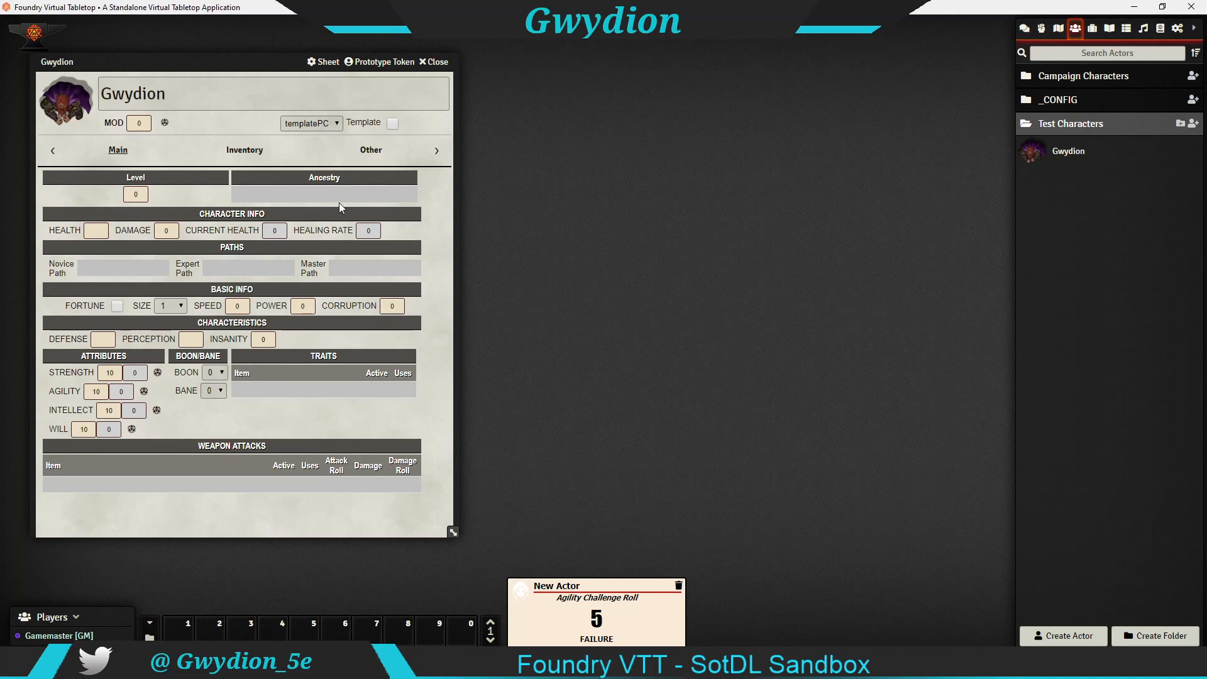
{"action": "left_click", "coordinate": [258, 161]}
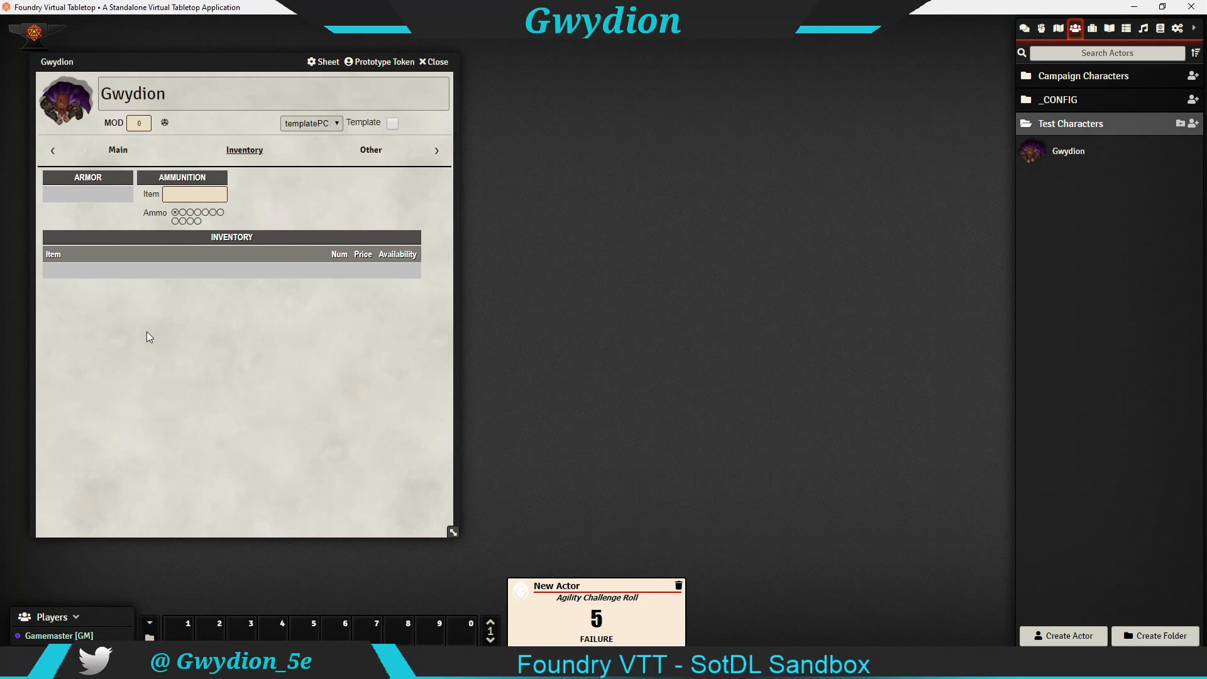
{"action": "left_click", "coordinate": [371, 150]}
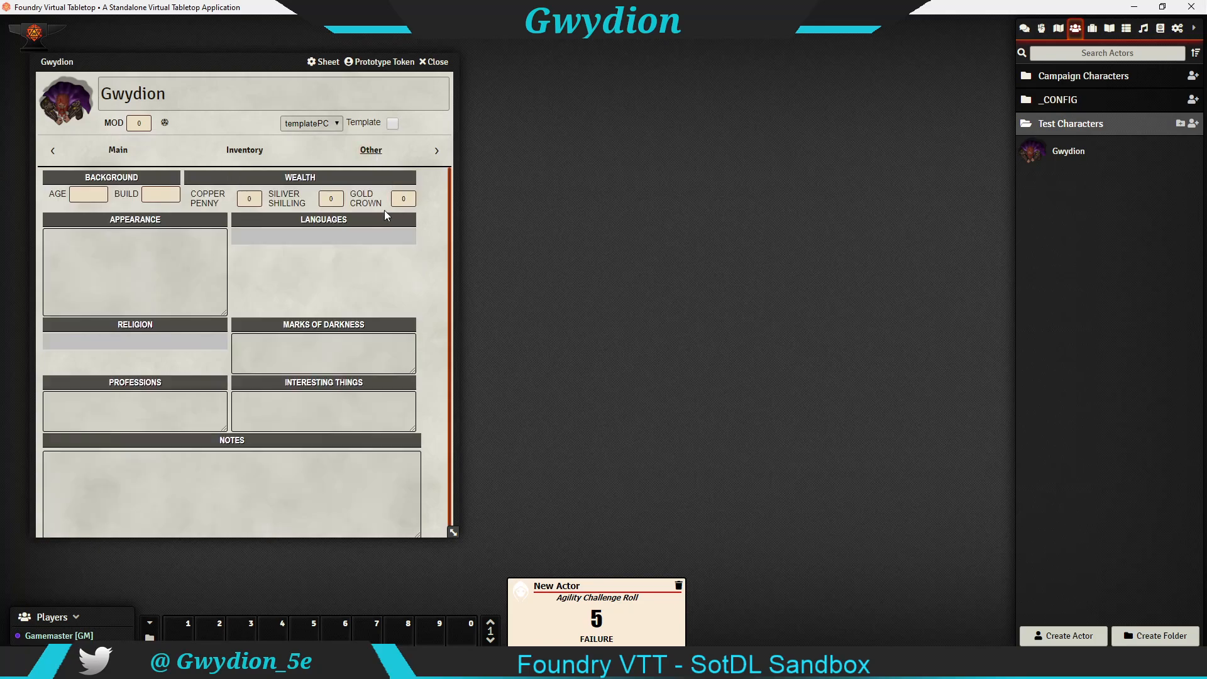
{"action": "left_click", "coordinate": [261, 200]}
{"action": "type", "text": "15"}
{"action": "left_click", "coordinate": [332, 200]}
{"action": "type", "text": "15"}
{"action": "left_click", "coordinate": [405, 199]}
Step: Set the character's background age to 30 and build to "stocky"
{"action": "left_click", "coordinate": [96, 191]}
{"action": "left_click", "coordinate": [98, 196]}
{"action": "type", "text": "30"}
{"action": "left_click", "coordinate": [158, 194]}
{"action": "type", "text": "srtock"}
{"action": "key", "text": "BackSpace"}
{"action": "key", "text": "BackSpace"}
{"action": "key", "text": "BackSpace"}
{"action": "type", "text": "cky"}
{"action": "key", "text": "Tab"}
Step: Add the Dwarf ancestry from the item compendium to the character's main page
{"action": "left_click", "coordinate": [118, 149]}
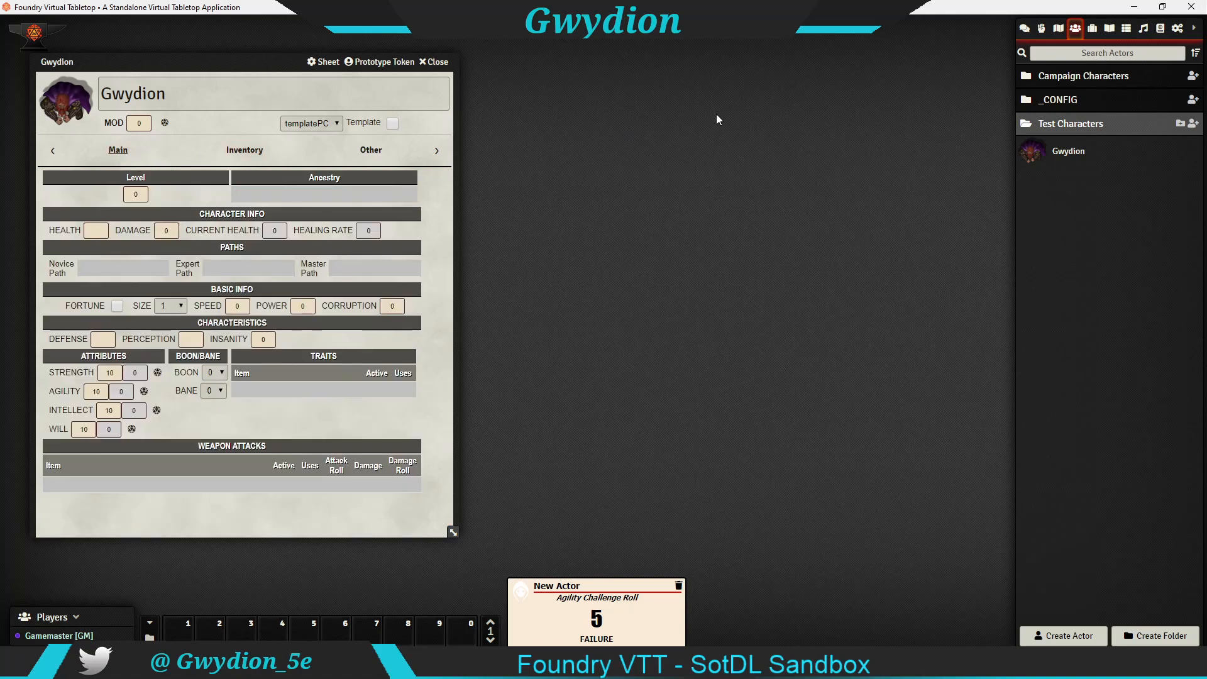
{"action": "left_click", "coordinate": [1092, 28]}
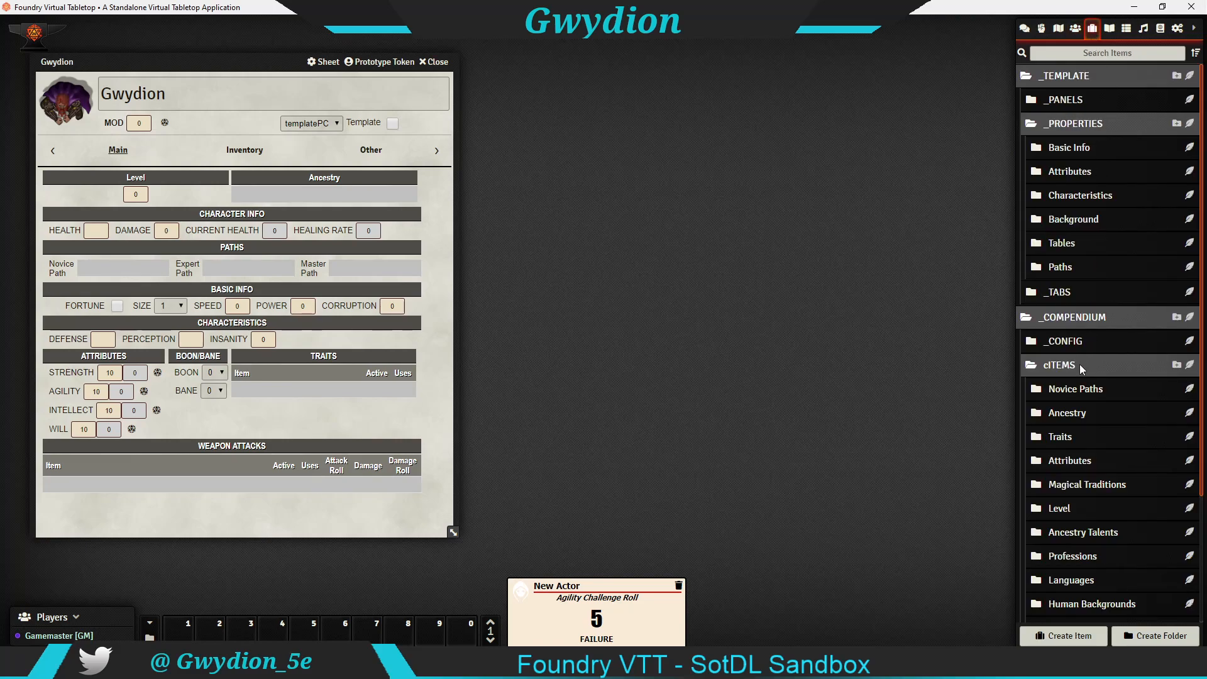
{"action": "left_click", "coordinate": [1080, 418]}
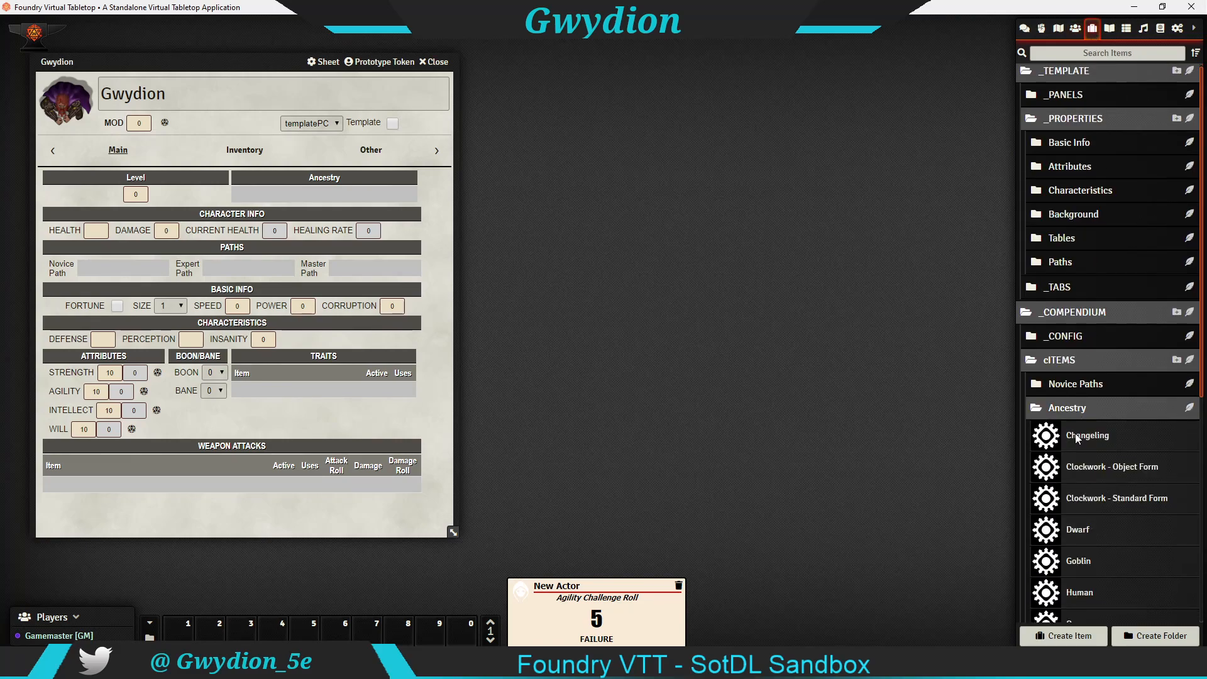
{"action": "scroll", "coordinate": [1076, 432], "scroll_direction": "down", "scroll_amount": 1}
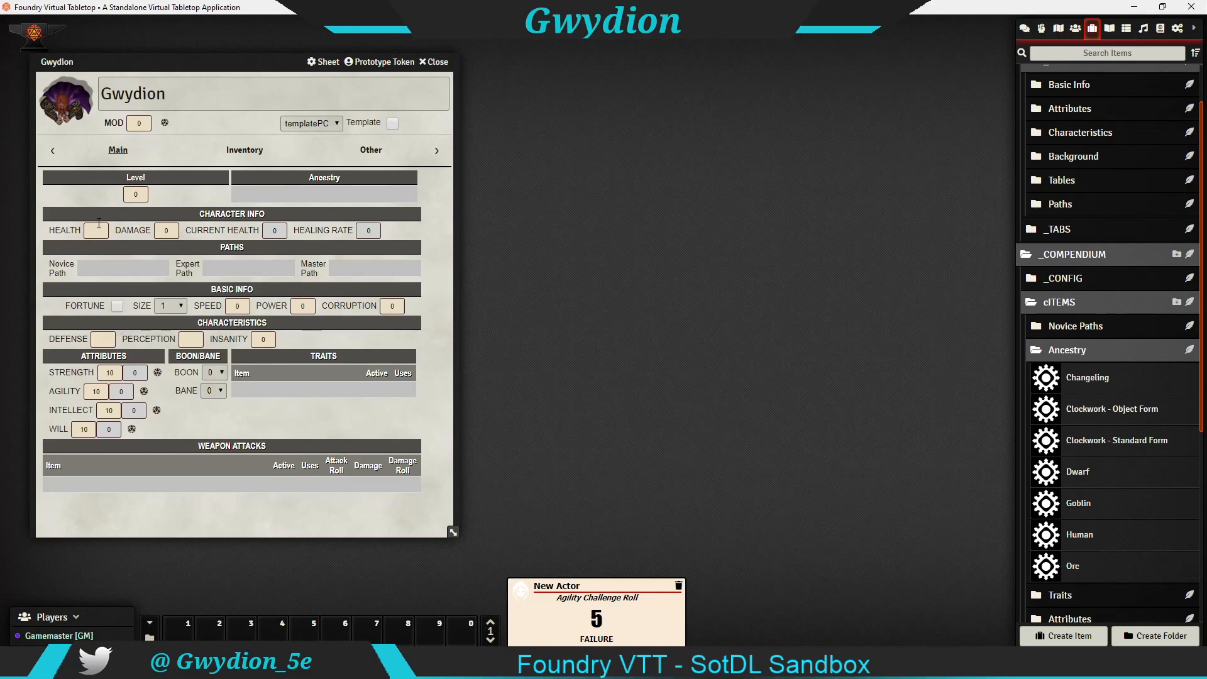
{"action": "left_click_drag", "start_coordinate": [1089, 470], "coordinate": [158, 365]}
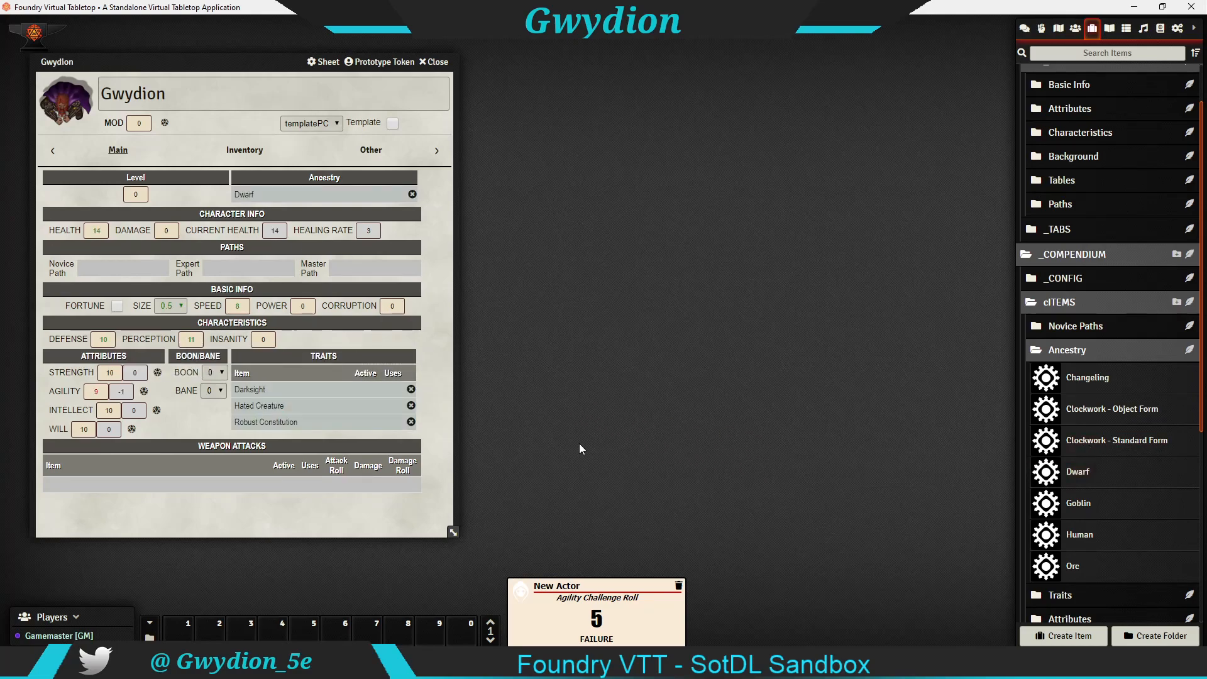
Step: Examine the Dwarf ancestry description and compare its starting scores, languages and traits with the character sheet
{"action": "left_click", "coordinate": [1078, 471]}
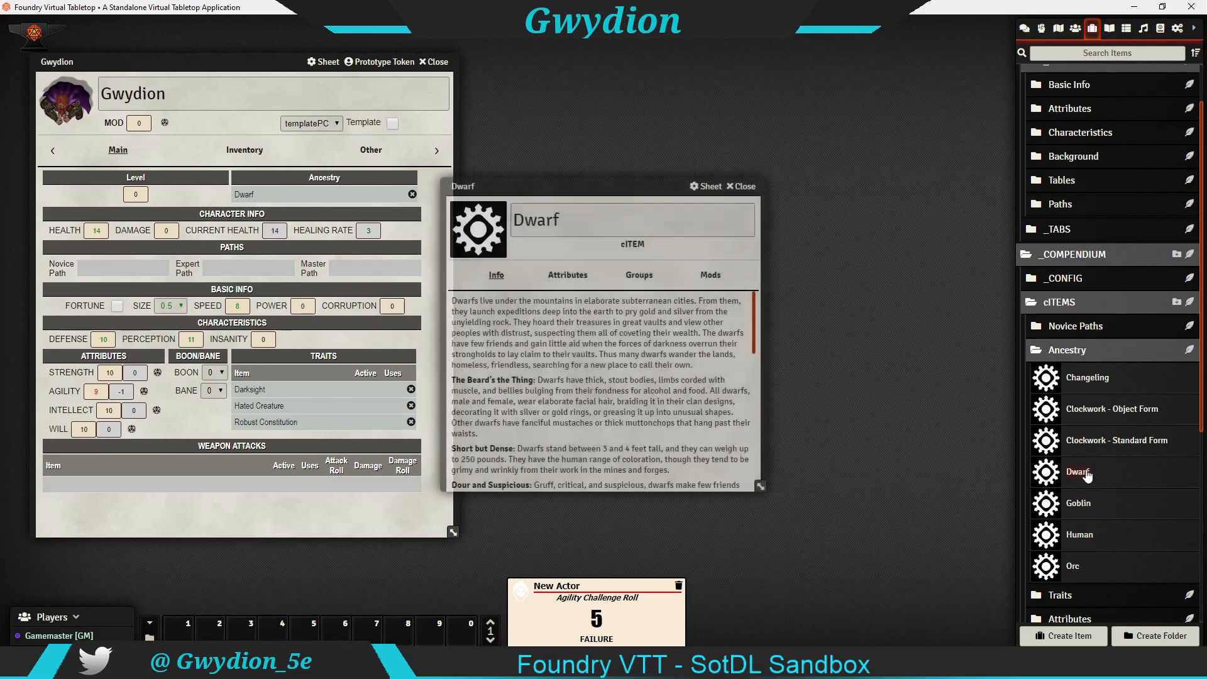
{"action": "left_click", "coordinate": [745, 187]}
{"action": "left_click", "coordinate": [248, 195]}
{"action": "left_click_drag", "start_coordinate": [538, 187], "coordinate": [561, 70]}
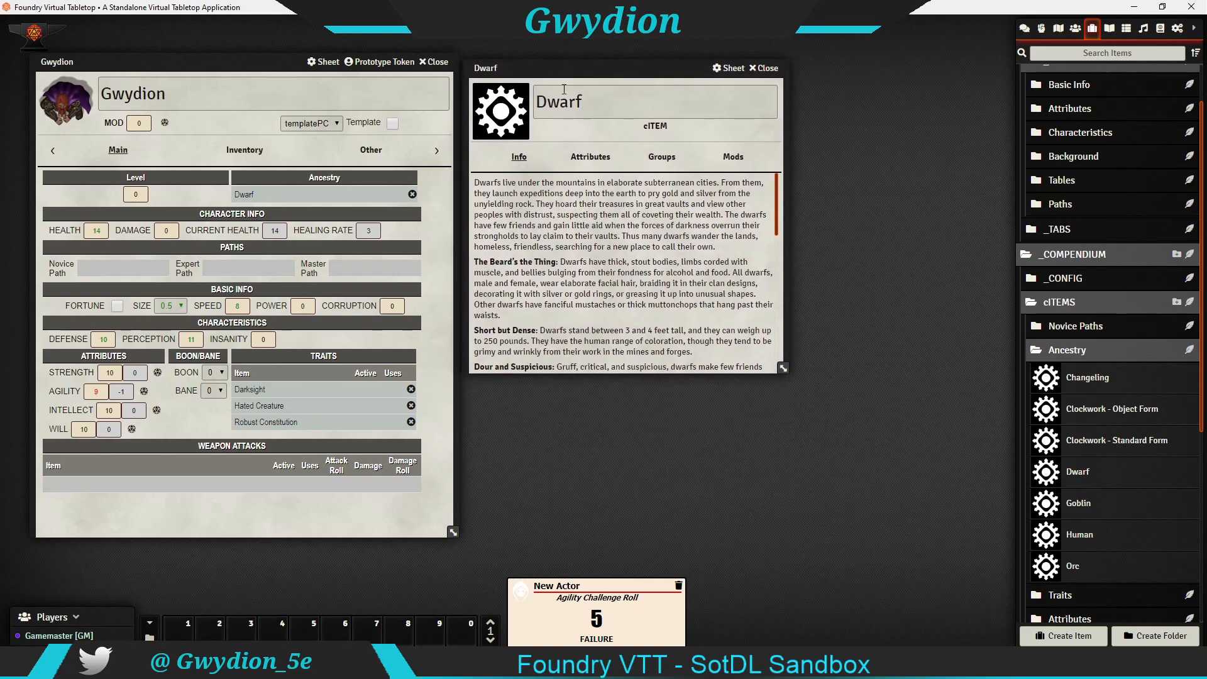
{"action": "scroll", "coordinate": [563, 220], "scroll_direction": "down", "scroll_amount": 5}
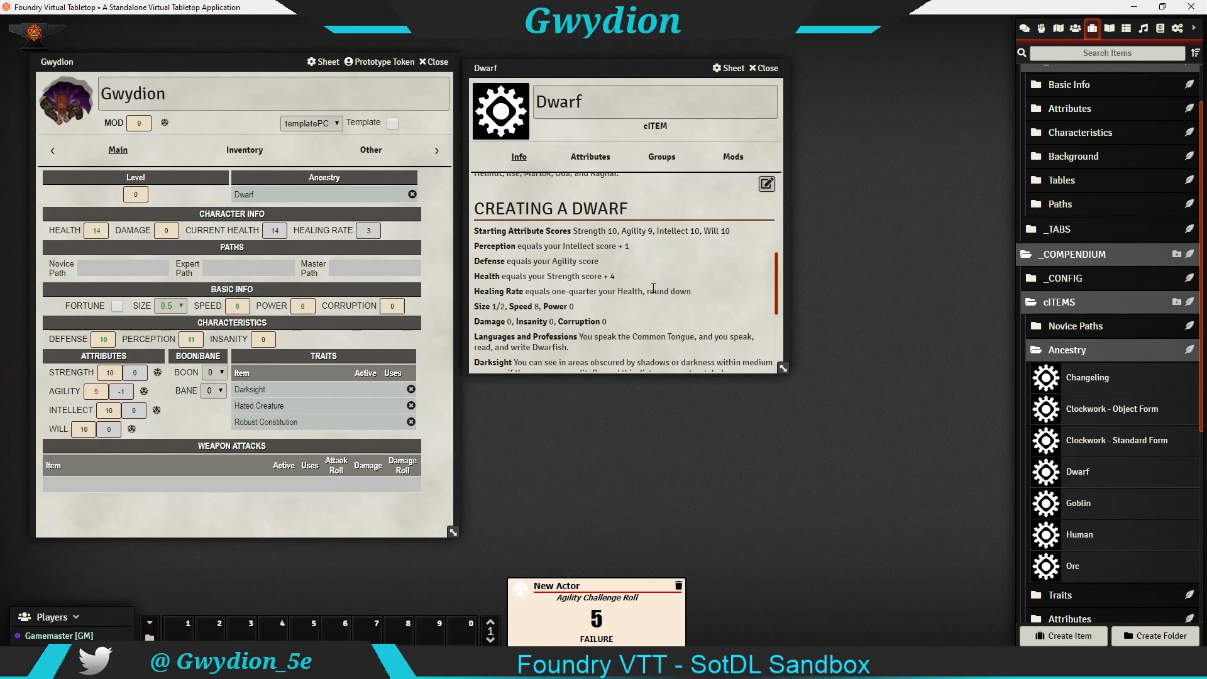
{"action": "scroll", "coordinate": [652, 290], "scroll_direction": "down", "scroll_amount": 1}
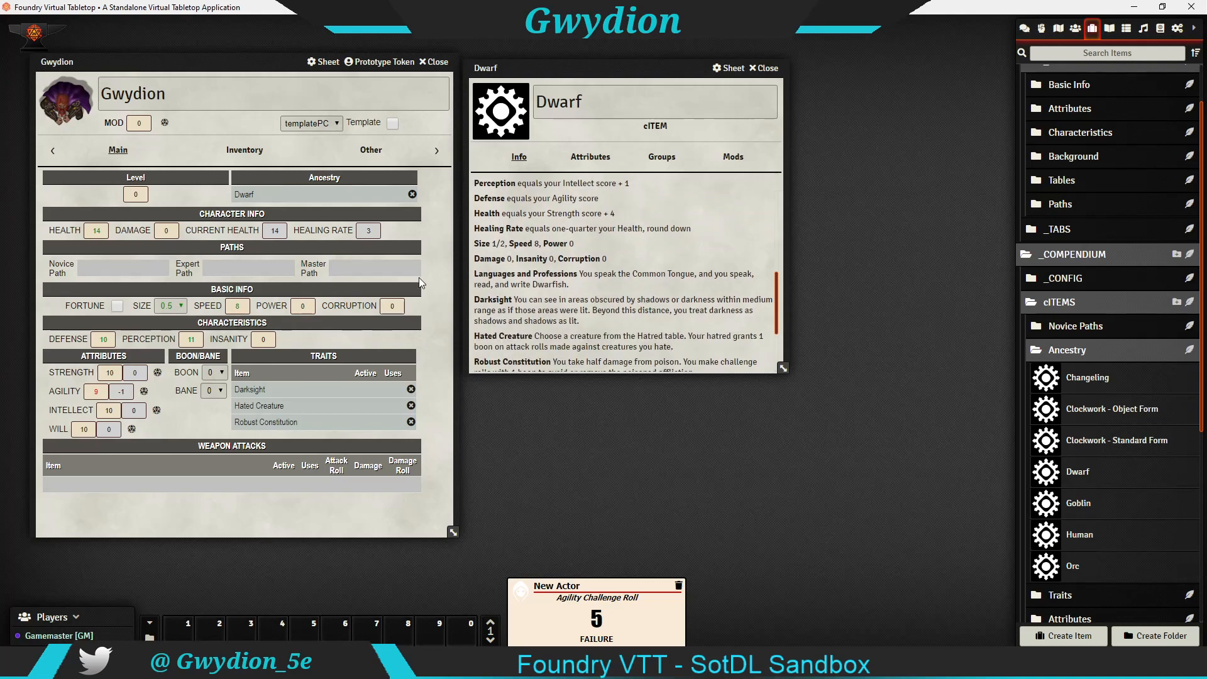
{"action": "left_click", "coordinate": [377, 154]}
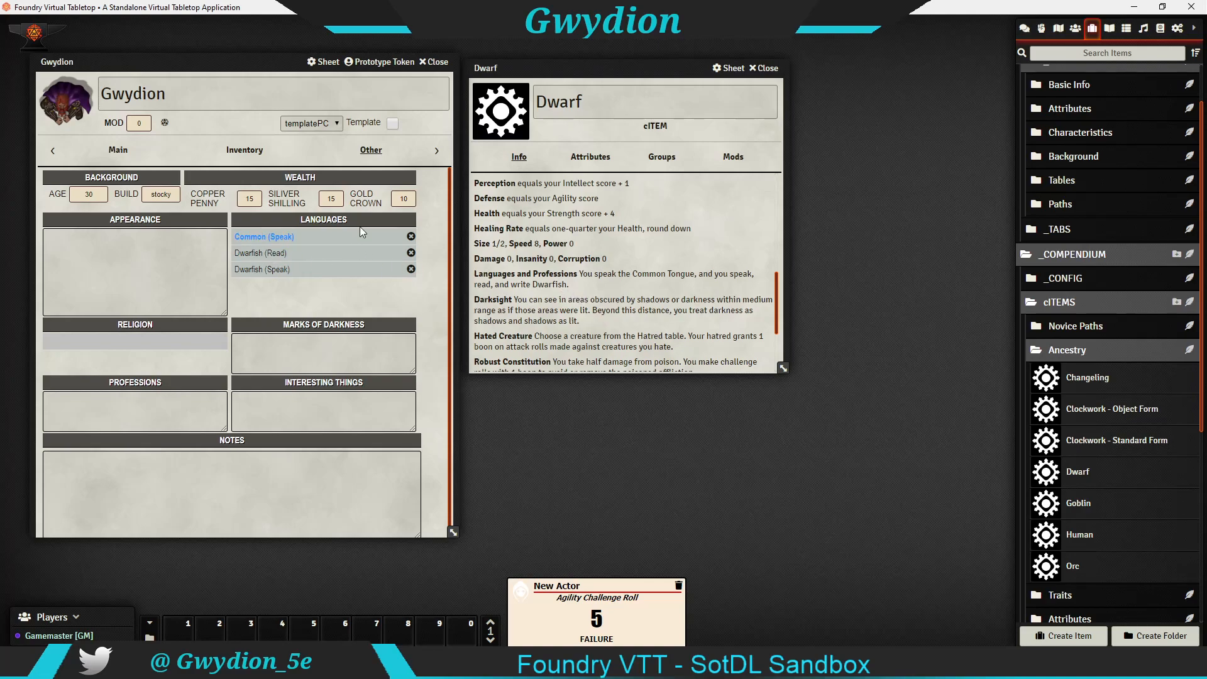
{"action": "left_click", "coordinate": [121, 153]}
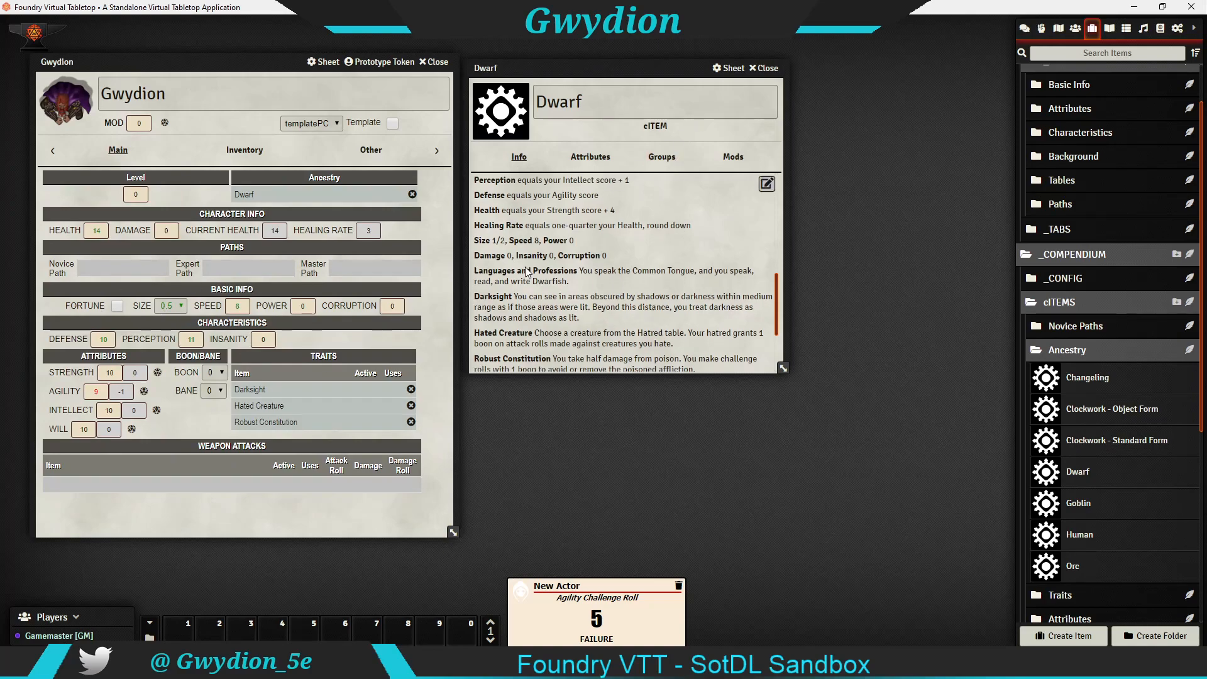
{"action": "scroll", "coordinate": [522, 262], "scroll_direction": "down", "scroll_amount": 1}
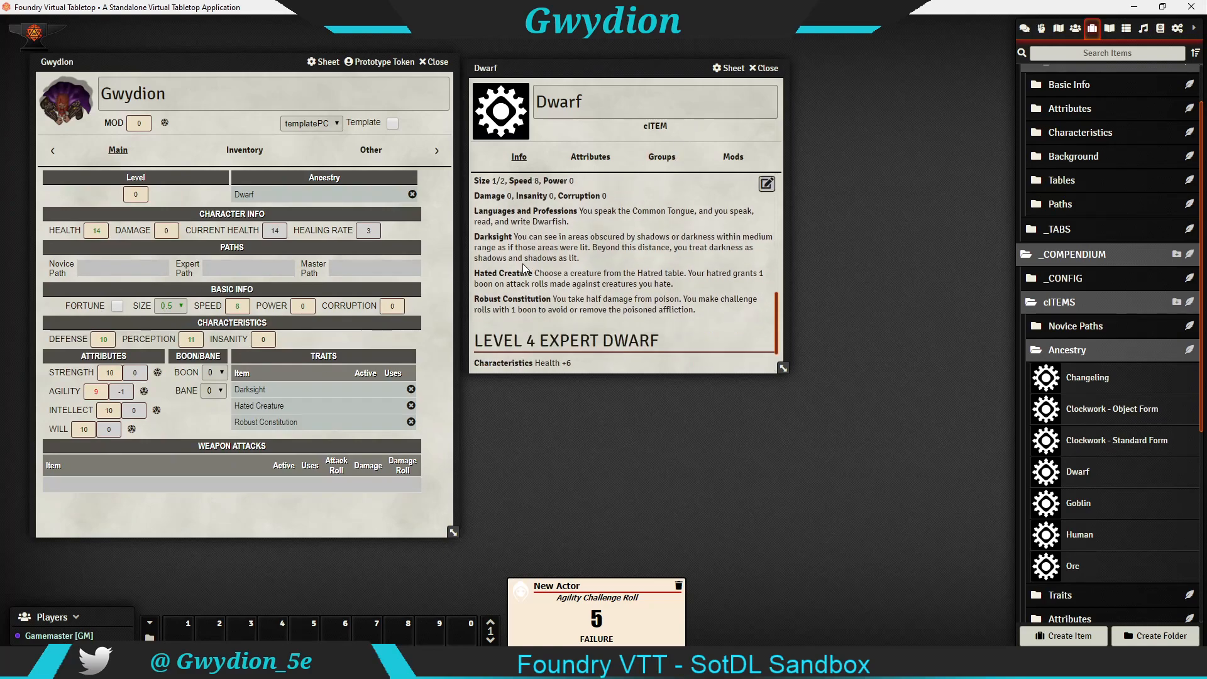
Step: Read the descriptions of the Darksight and Robust Constitution traits and close the Dwarf ancestry item
{"action": "left_click", "coordinate": [249, 389]}
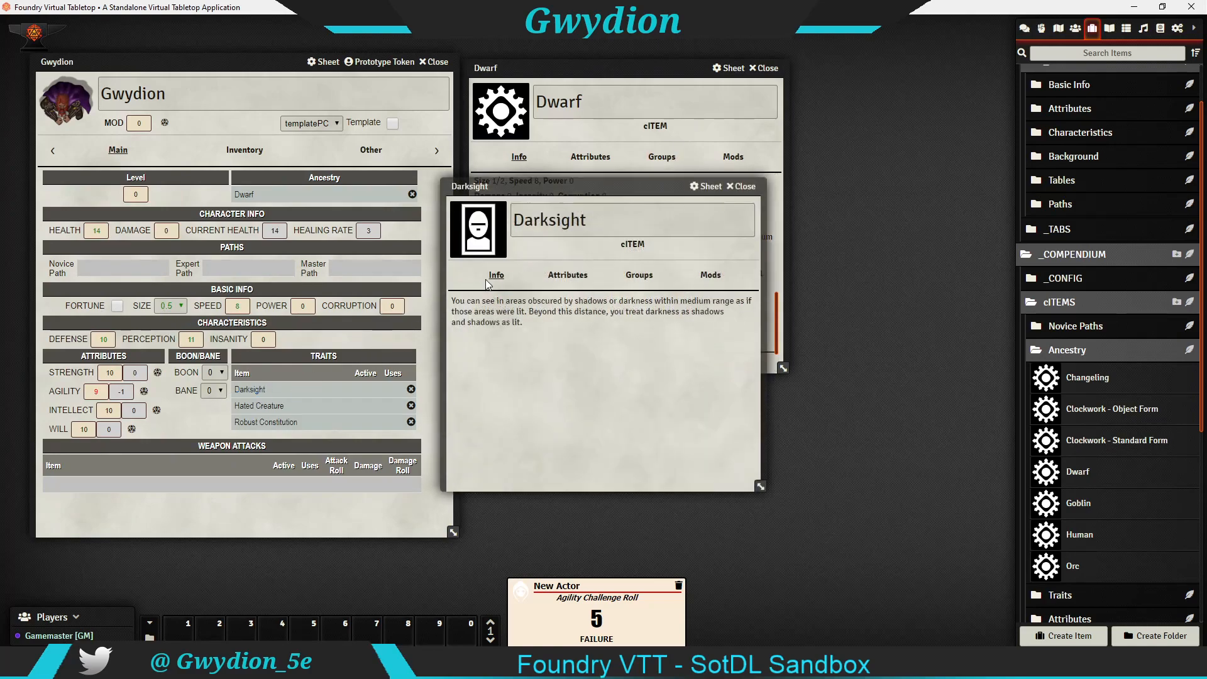
{"action": "left_click", "coordinate": [742, 187]}
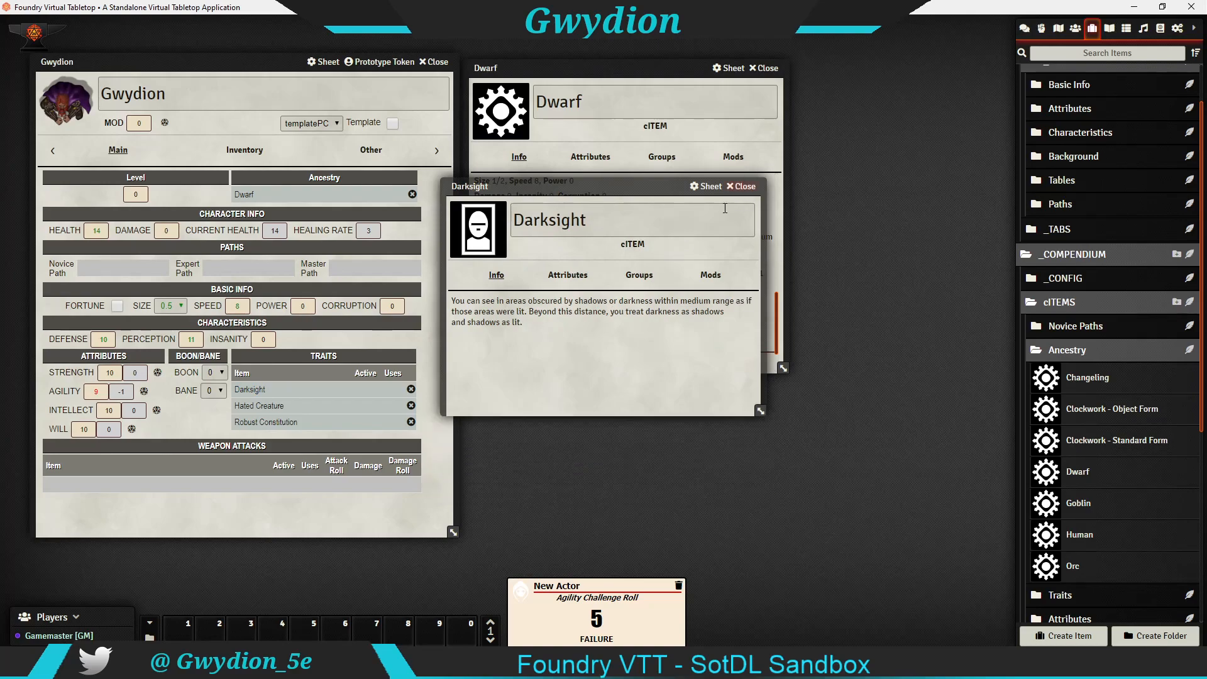
{"action": "left_click", "coordinate": [266, 424]}
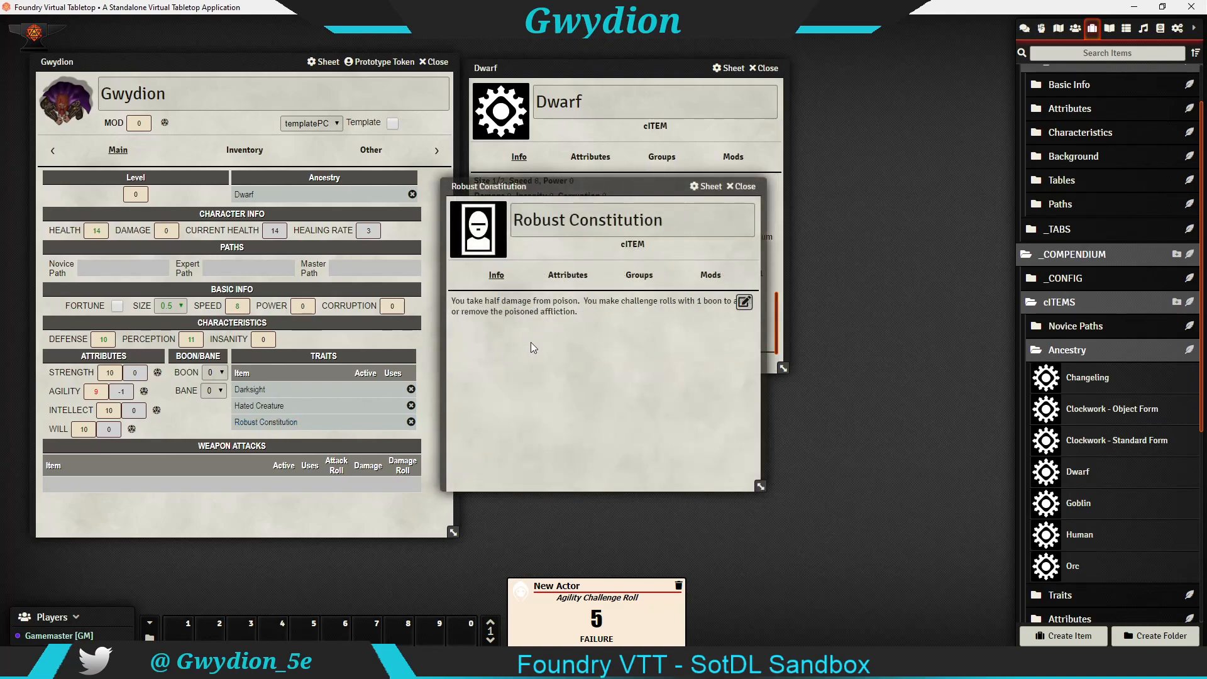
{"action": "left_click", "coordinate": [754, 189]}
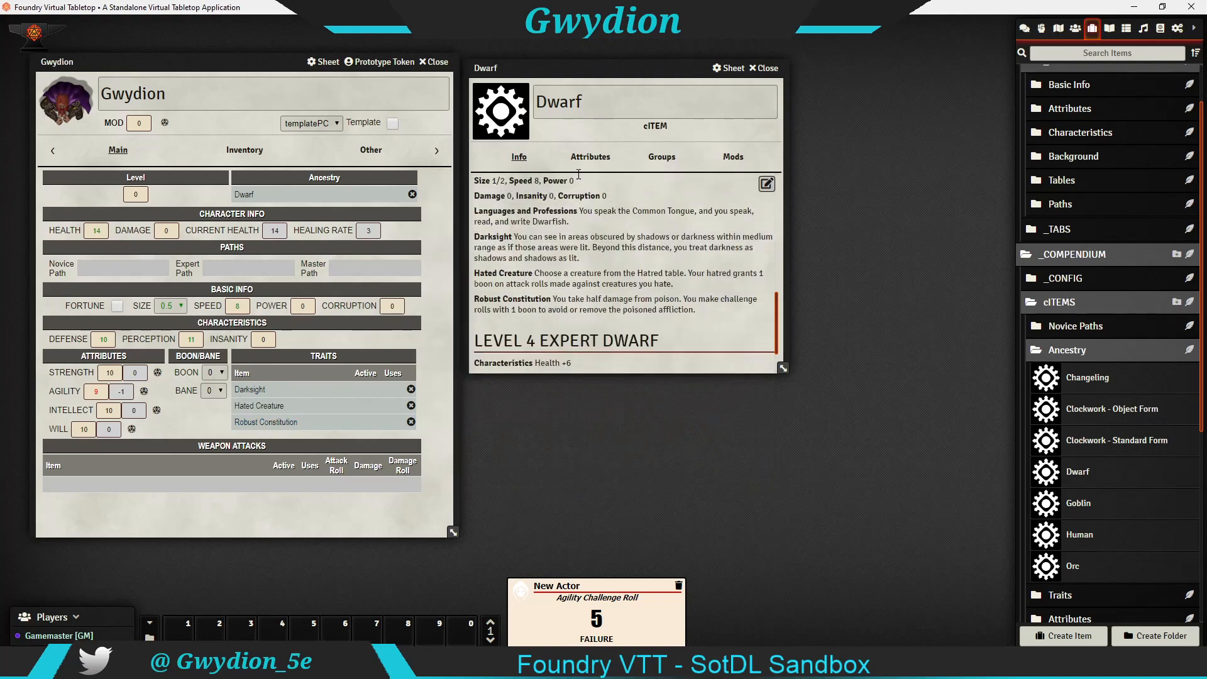
{"action": "left_click", "coordinate": [762, 68]}
Step: Apply the Level 1 item from the compendium to the character
{"action": "left_click", "coordinate": [1072, 355]}
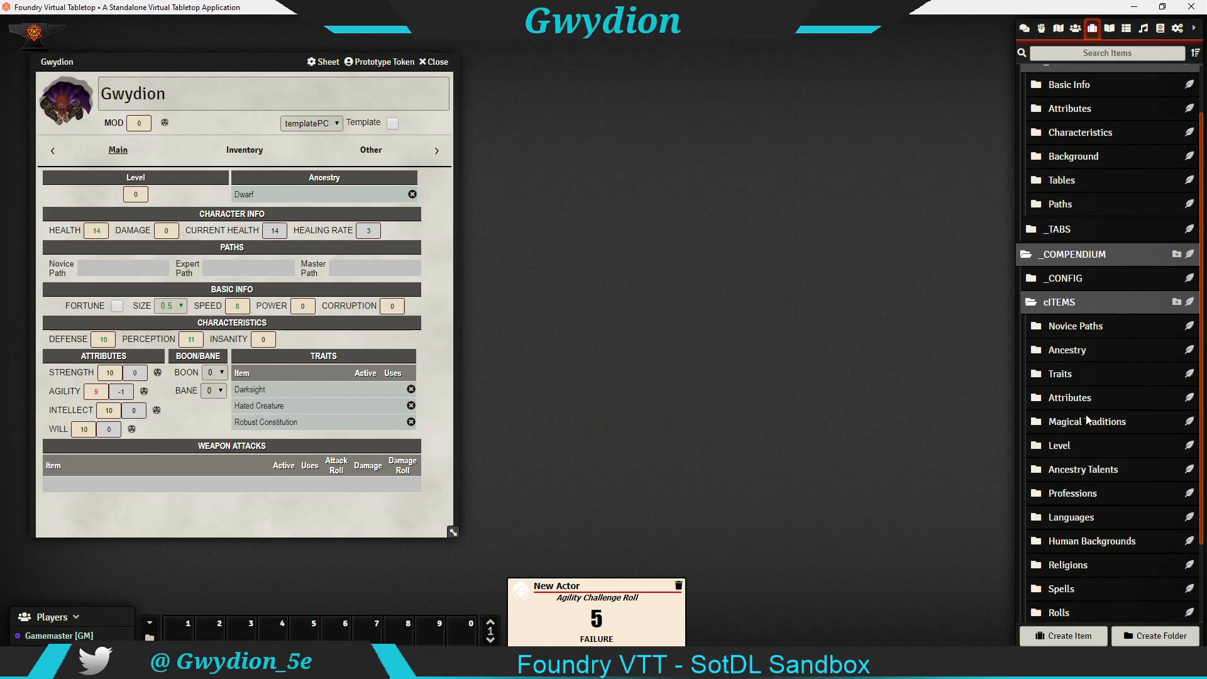
{"action": "left_click", "coordinate": [1076, 446]}
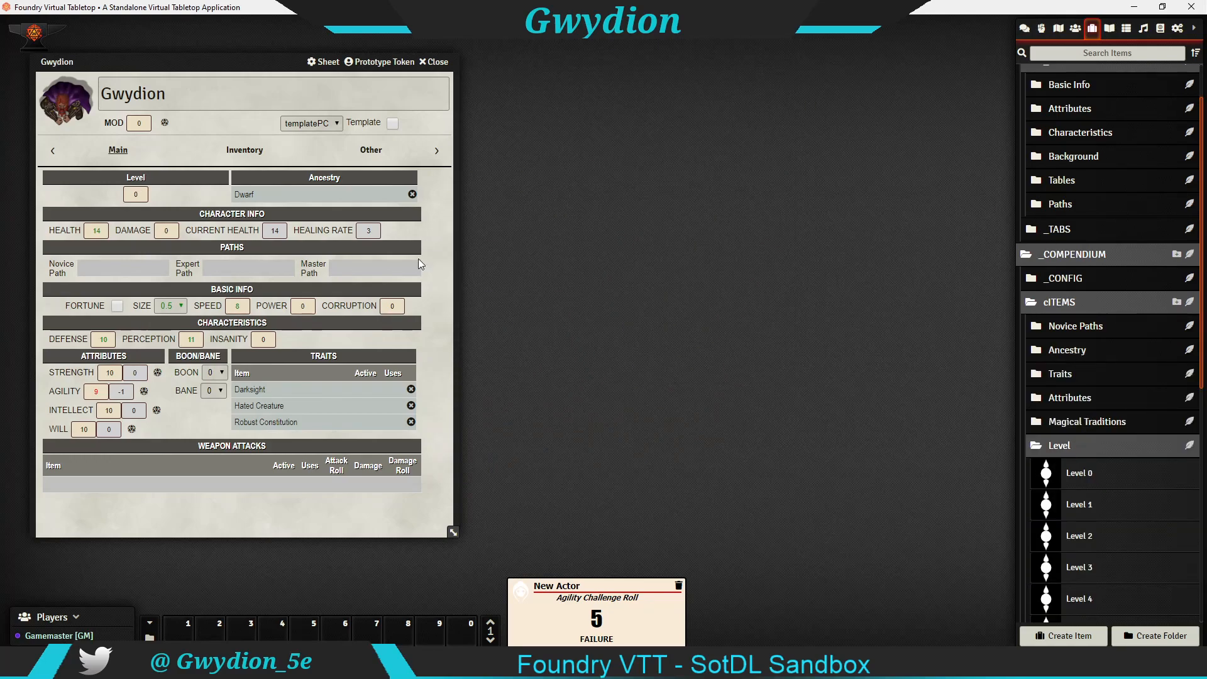
{"action": "left_click_drag", "start_coordinate": [1080, 503], "coordinate": [251, 339]}
{"action": "left_click", "coordinate": [1118, 447]}
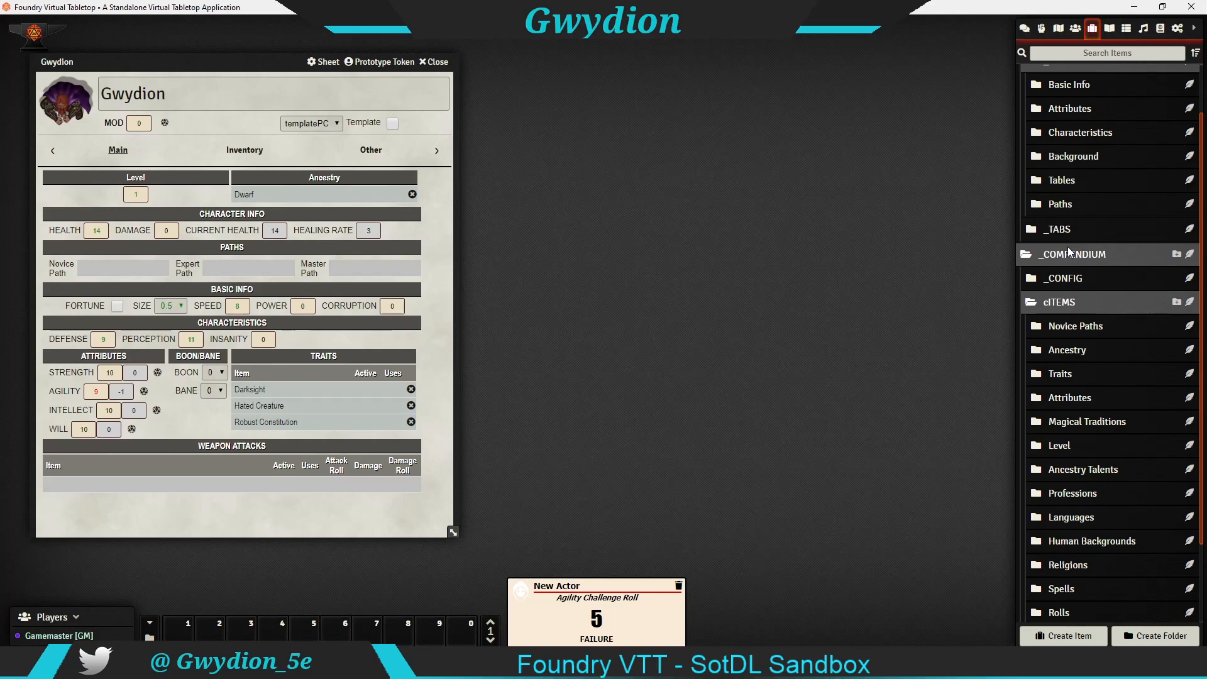
Step: Open the Priest novice path and read its Level 1 benefits beside the character sheet
{"action": "left_click", "coordinate": [1069, 330]}
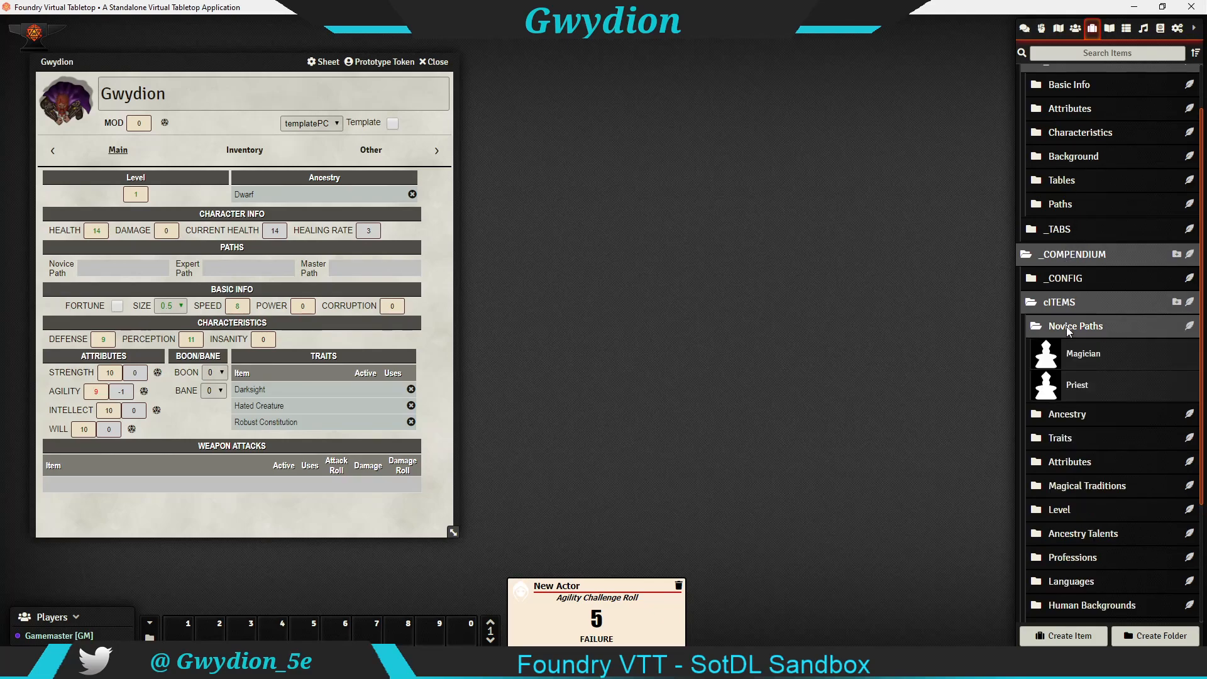
{"action": "left_click", "coordinate": [1079, 383]}
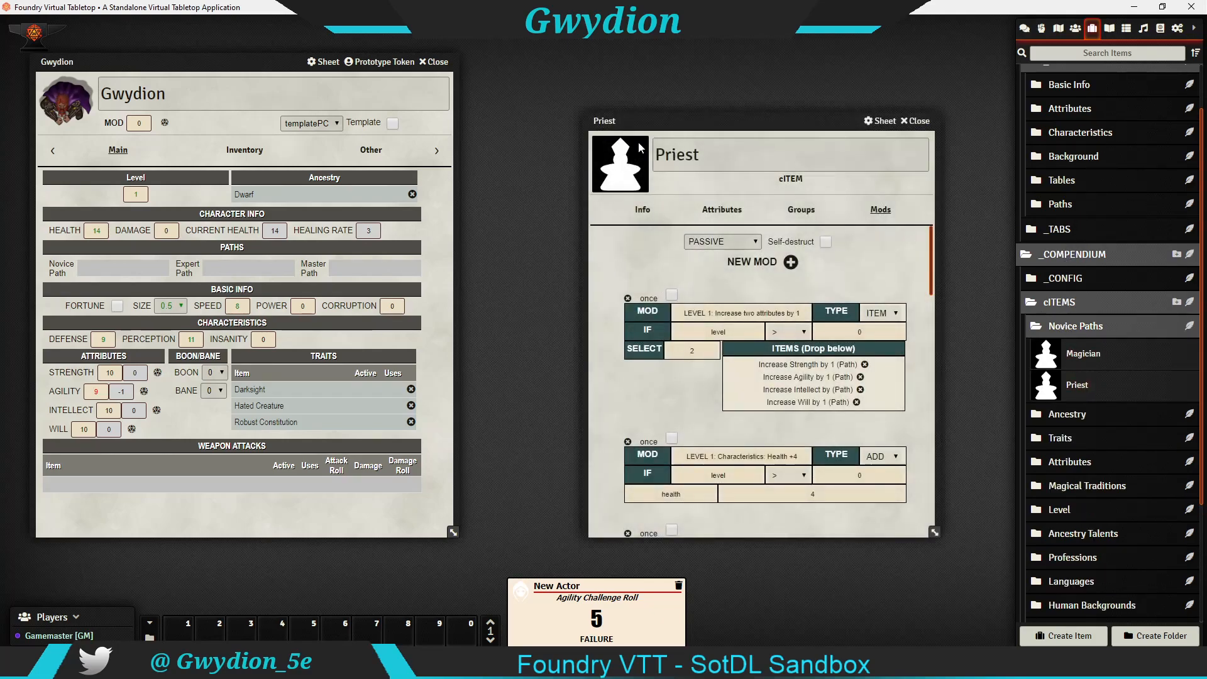
{"action": "left_click", "coordinate": [642, 209]}
{"action": "scroll", "coordinate": [669, 262], "scroll_direction": "down", "scroll_amount": 5}
{"action": "scroll", "coordinate": [672, 261], "scroll_direction": "up", "scroll_amount": 2}
{"action": "left_click_drag", "start_coordinate": [717, 125], "coordinate": [595, 71]}
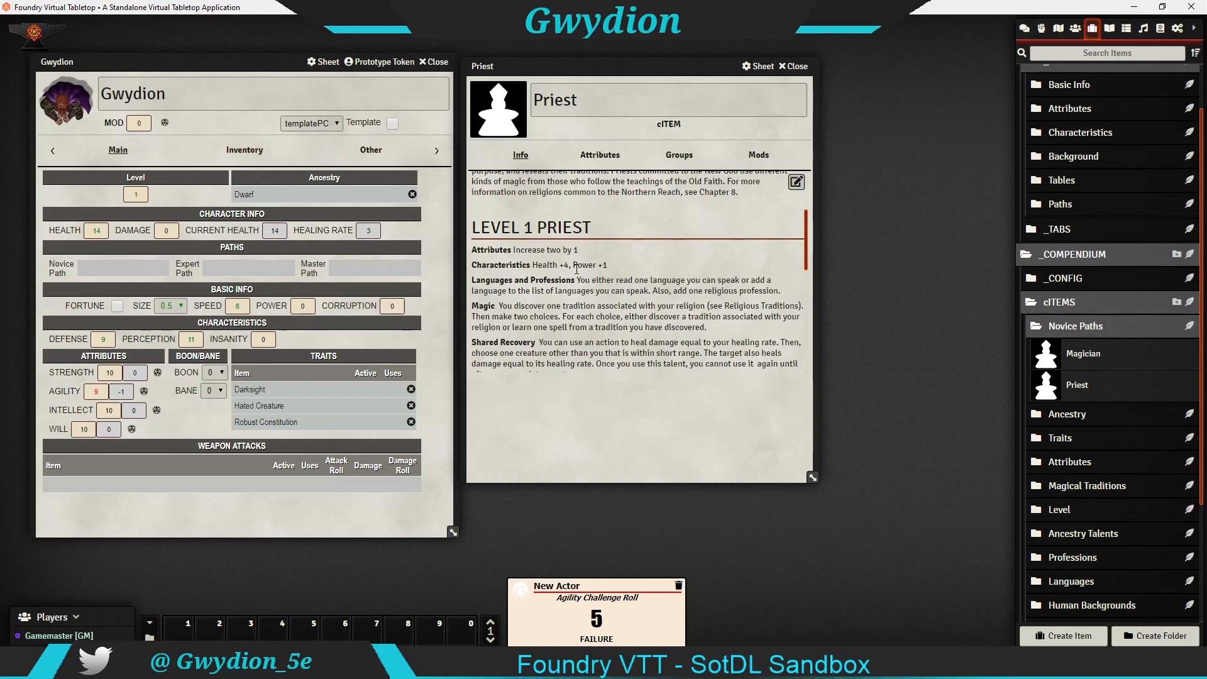
Step: Assign Priest as the character's novice path and check the Magic page on the enlarged sheet
{"action": "left_click_drag", "start_coordinate": [1075, 380], "coordinate": [125, 268]}
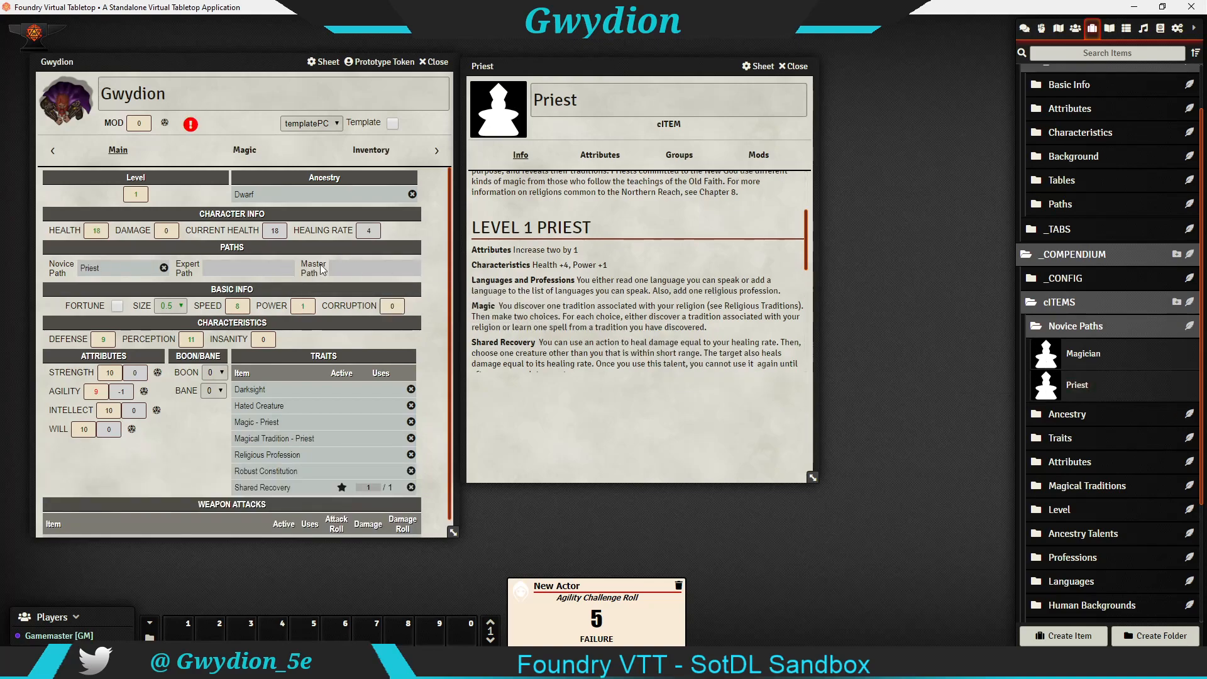
{"action": "left_click_drag", "start_coordinate": [453, 532], "coordinate": [454, 572]}
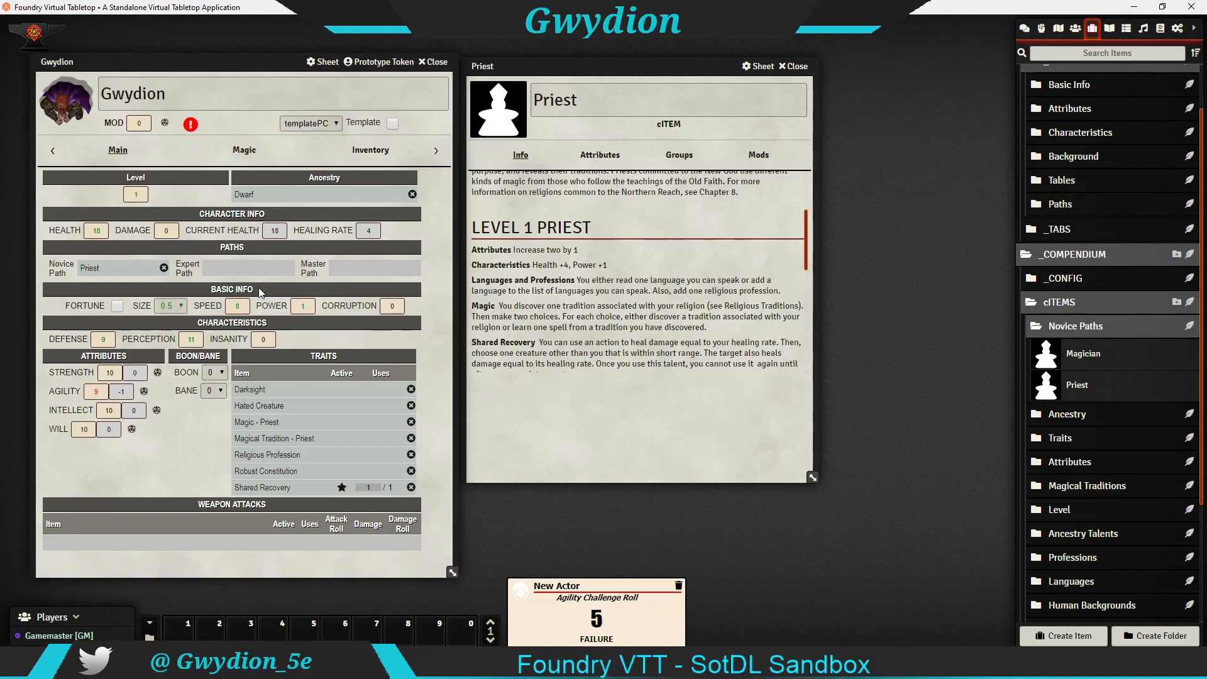
{"action": "left_click", "coordinate": [243, 151]}
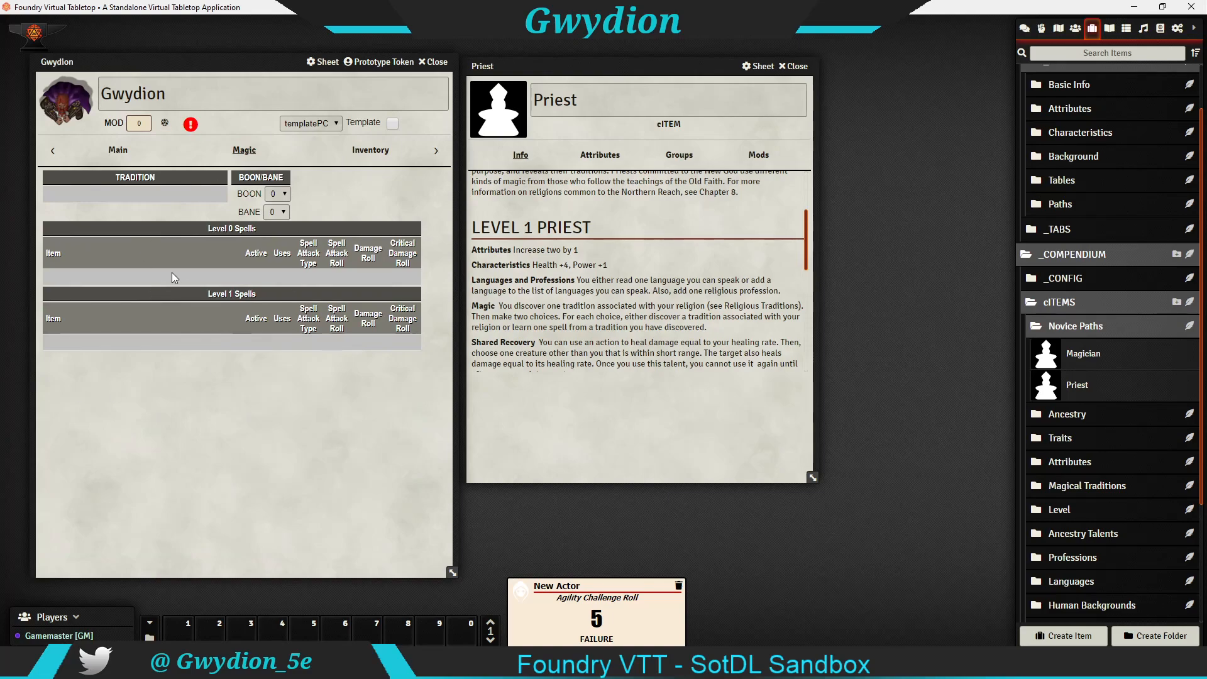
{"action": "left_click", "coordinate": [114, 154]}
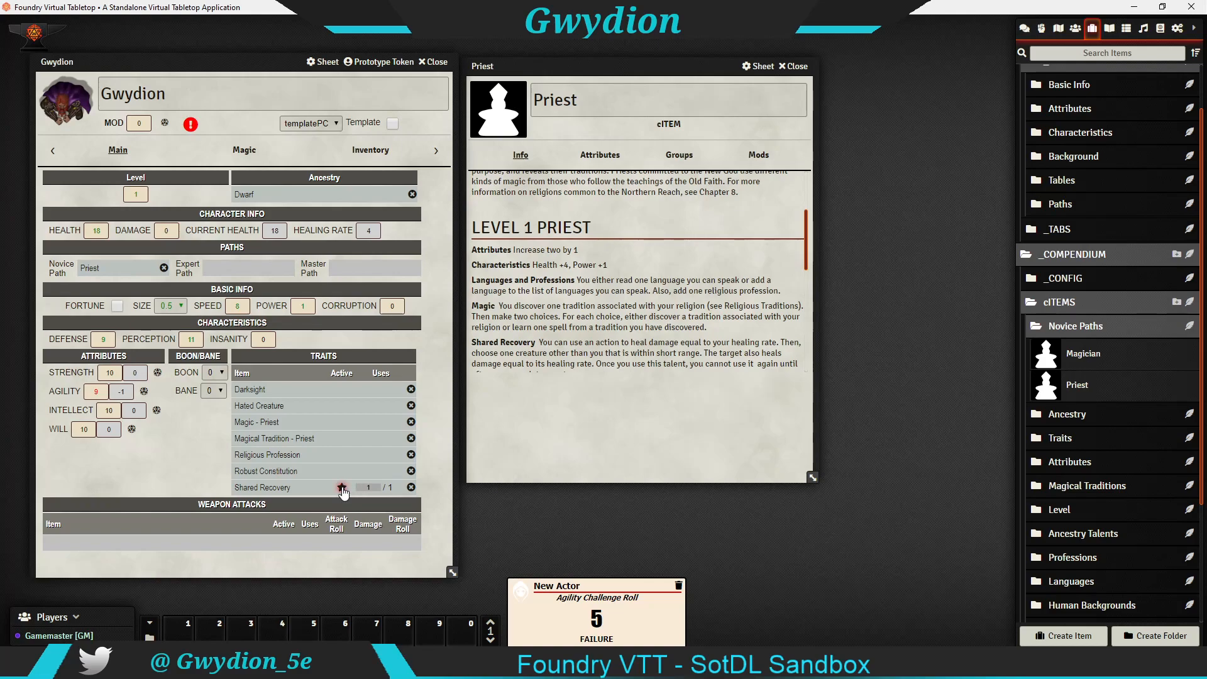
Step: Read the Shared Recovery description, then set the character's damage to 5 and activate that trait
{"action": "left_click", "coordinate": [282, 489]}
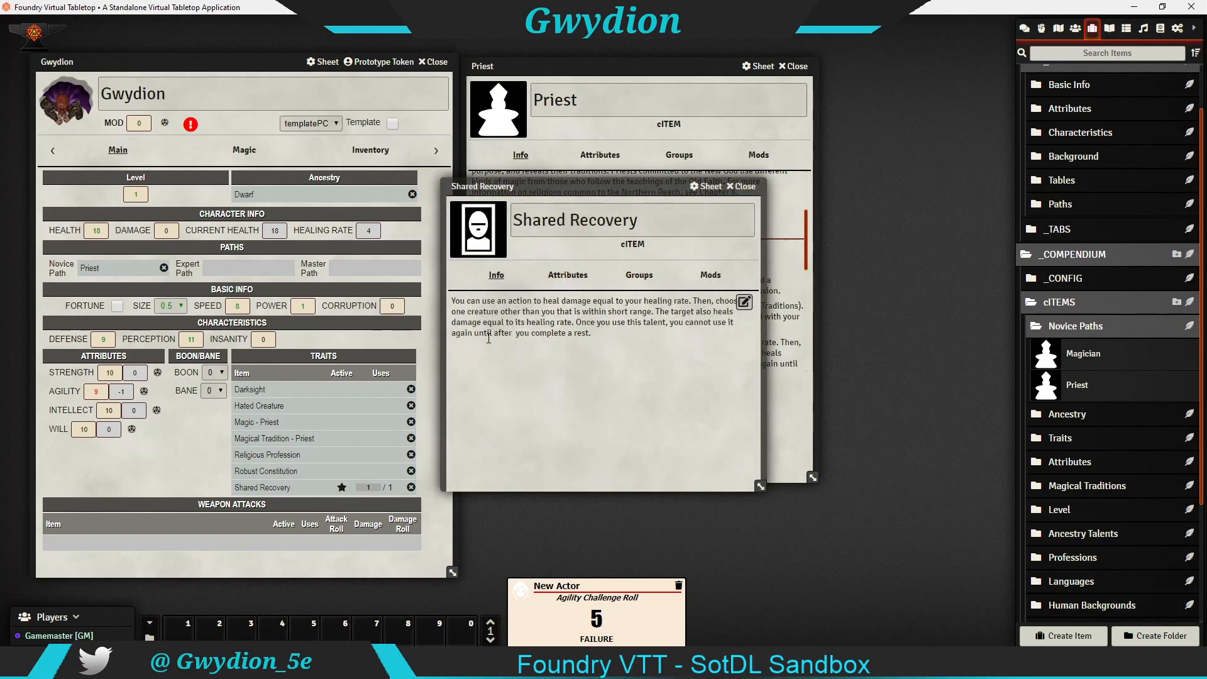
{"action": "left_click", "coordinate": [743, 186]}
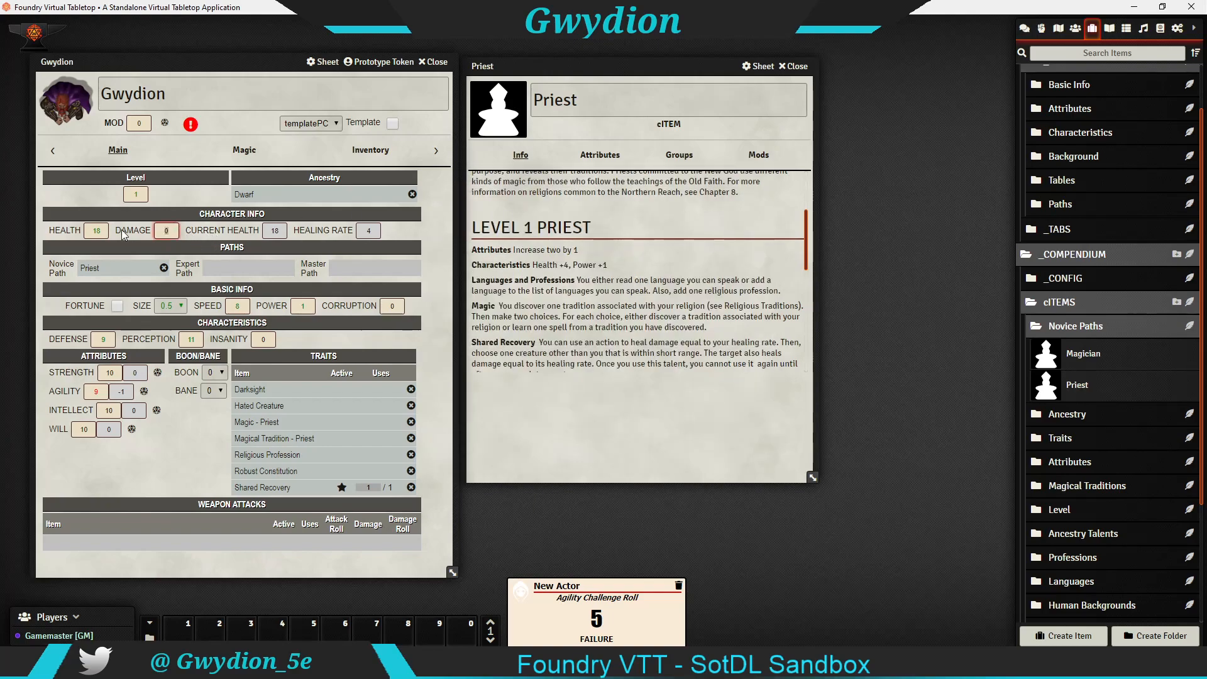
{"action": "type", "text": "5"}
{"action": "key", "text": "Tab"}
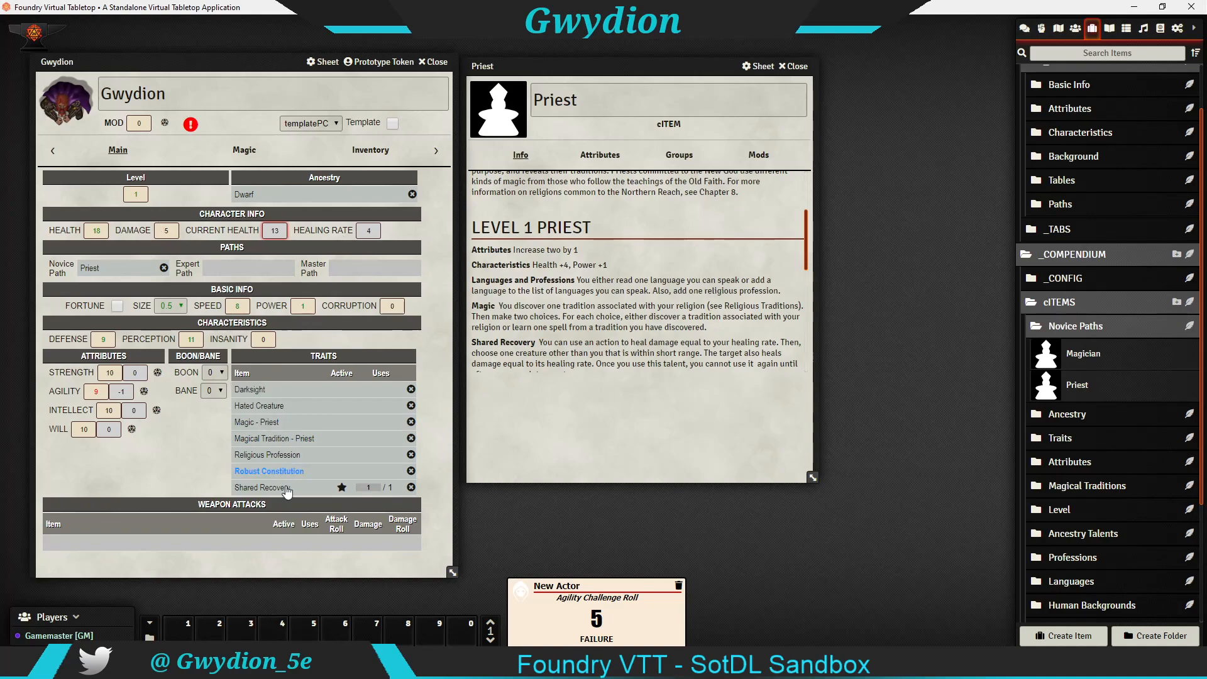
{"action": "left_click", "coordinate": [341, 487]}
Step: Resolve the pending Level 1 attribute choice by increasing Strength and Will by 1 each
{"action": "left_click_drag", "start_coordinate": [603, 66], "coordinate": [798, 55]}
{"action": "left_click", "coordinate": [190, 124]}
{"action": "left_click_drag", "start_coordinate": [601, 281], "coordinate": [547, 184]}
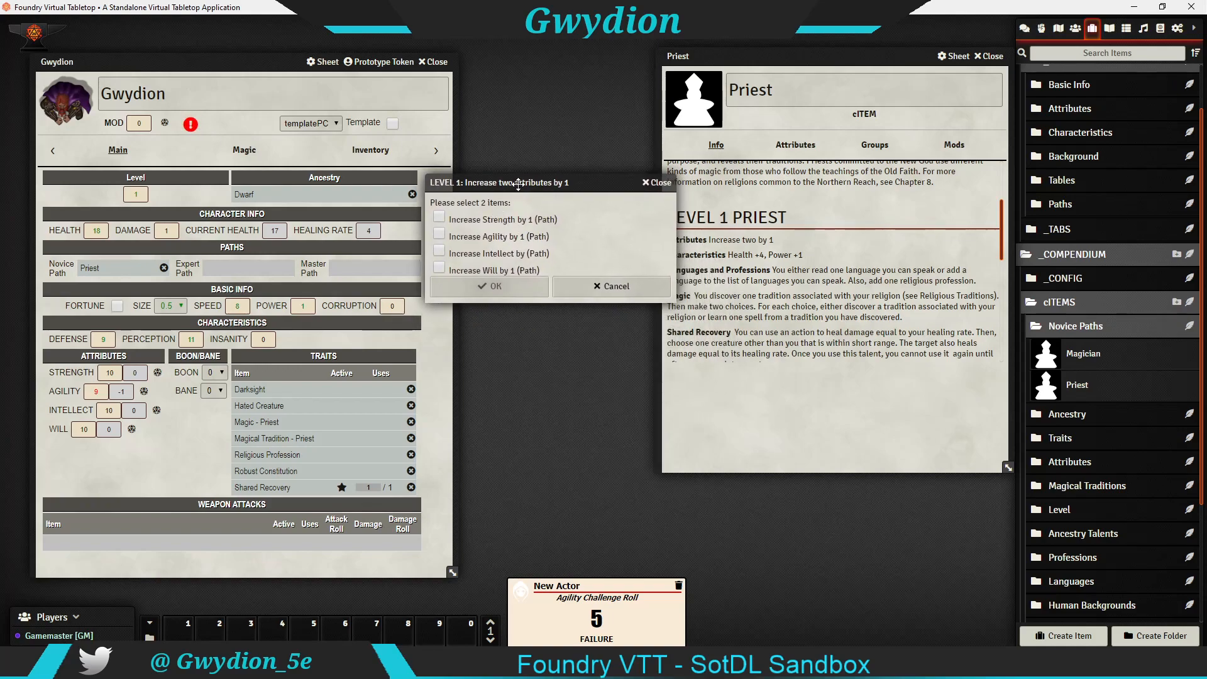
{"action": "left_click_drag", "start_coordinate": [592, 186], "coordinate": [557, 192]}
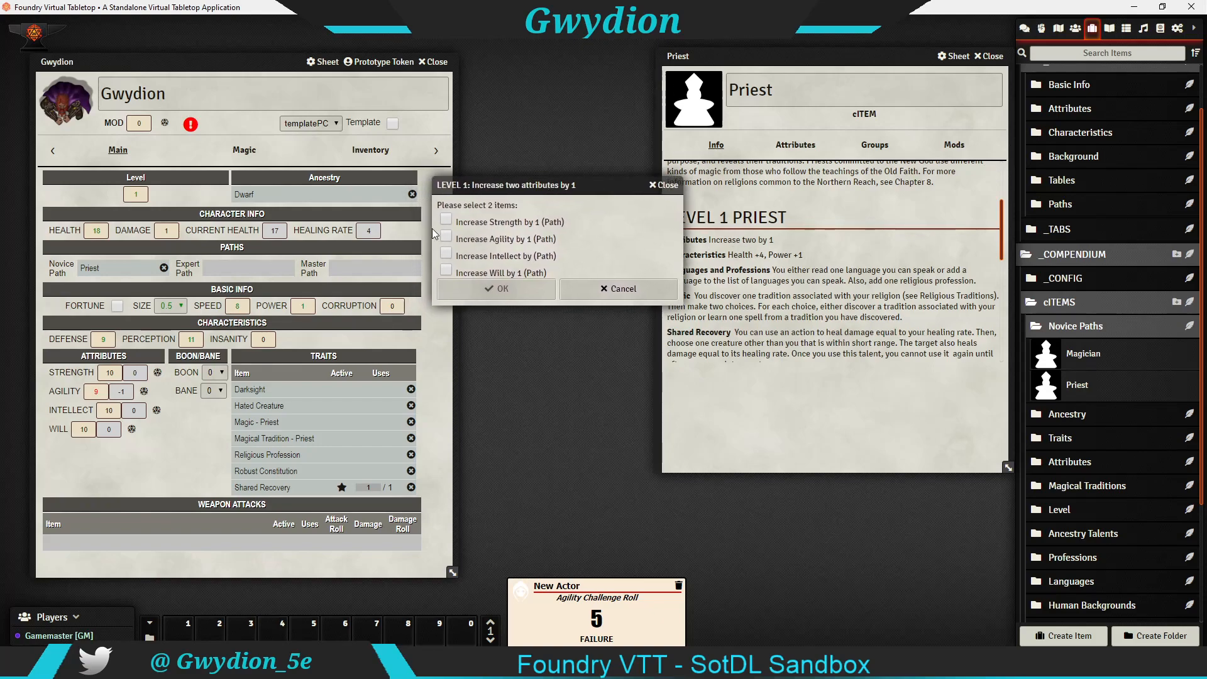
{"action": "left_click", "coordinate": [446, 270]}
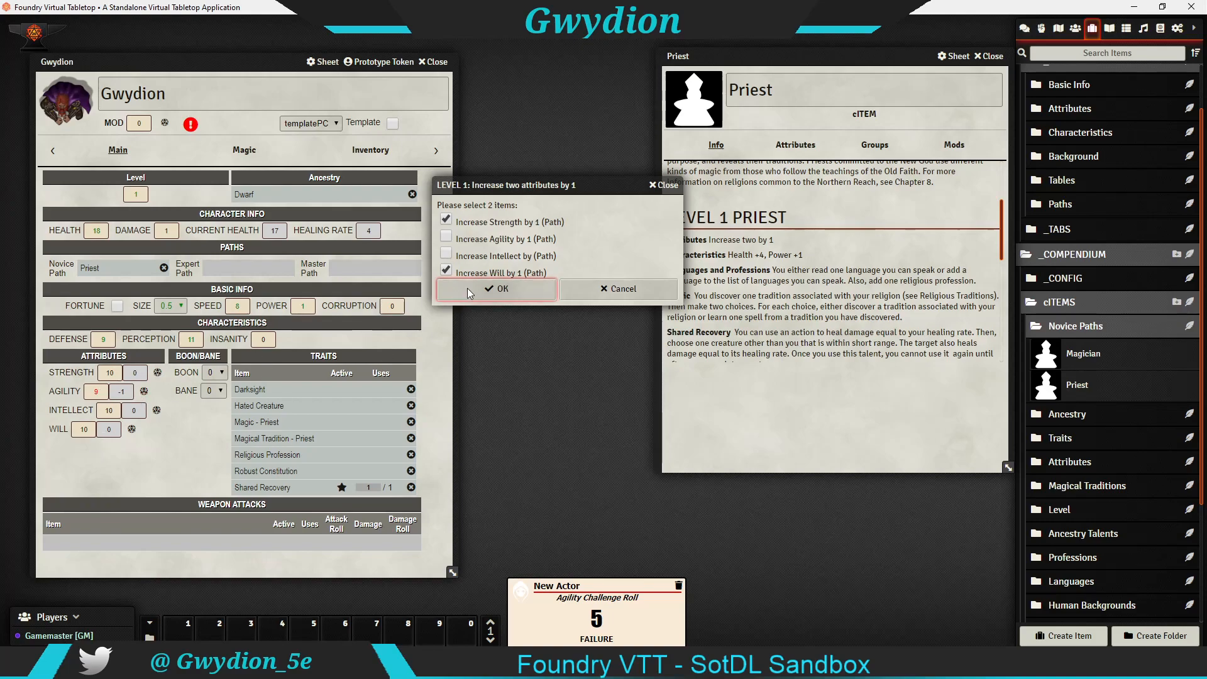
{"action": "left_click", "coordinate": [496, 288]}
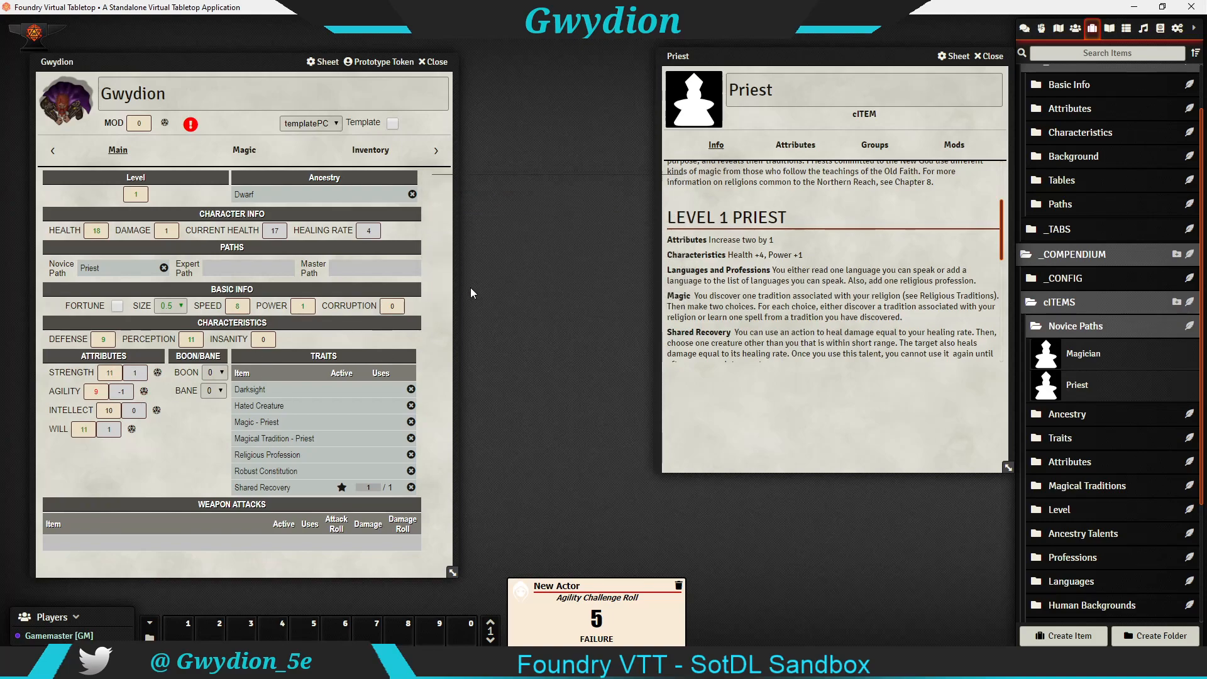
Step: Choose Elvish (Speak) as the Level 1 language and check the Languages list on the character's Other page
{"action": "left_click", "coordinate": [191, 124]}
{"action": "left_click_drag", "start_coordinate": [533, 239], "coordinate": [465, 234]}
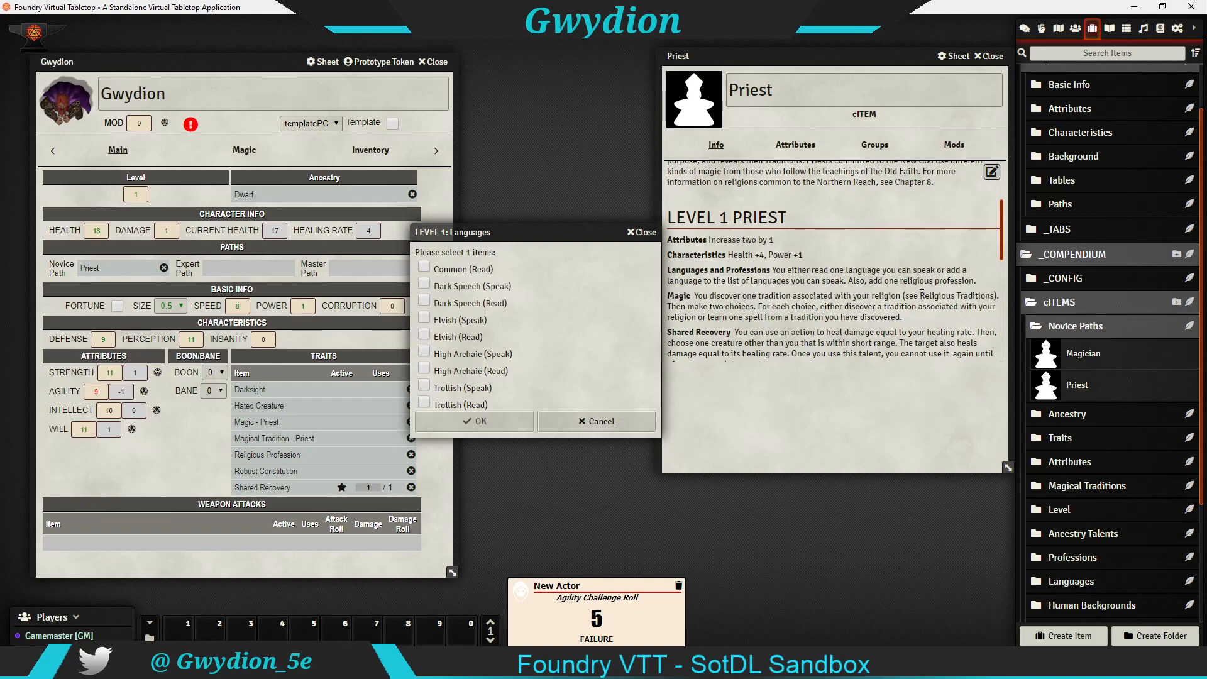
{"action": "left_click_drag", "start_coordinate": [560, 235], "coordinate": [586, 221]}
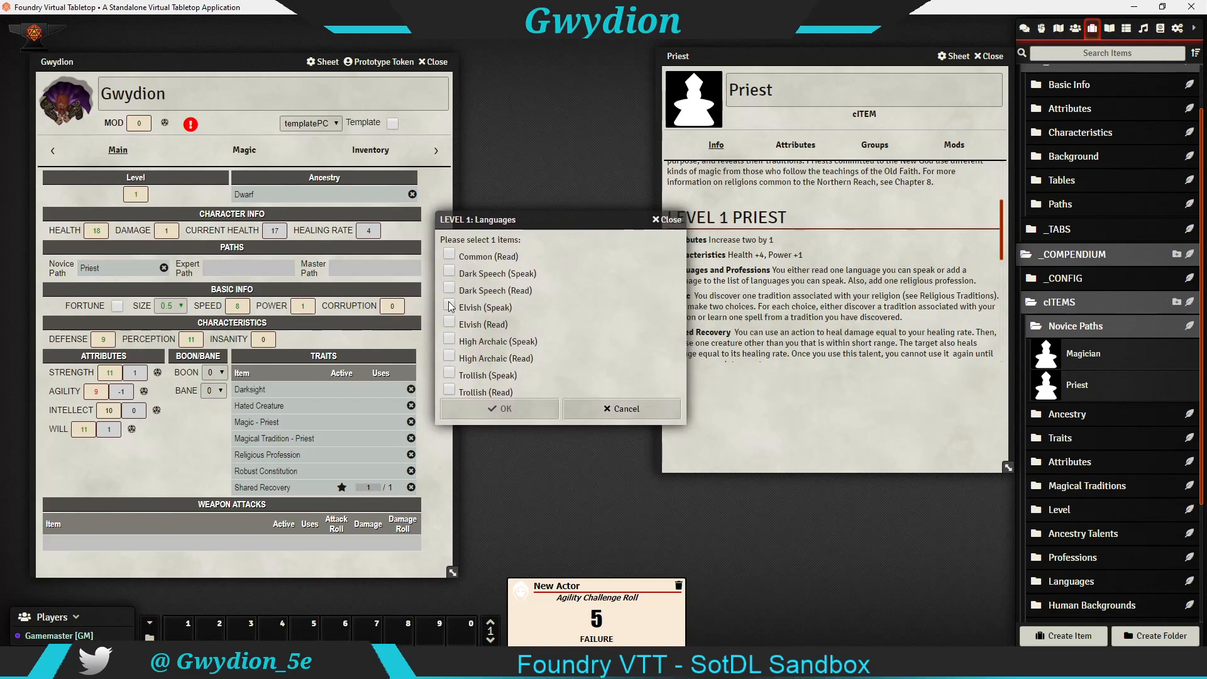
{"action": "left_click", "coordinate": [506, 405]}
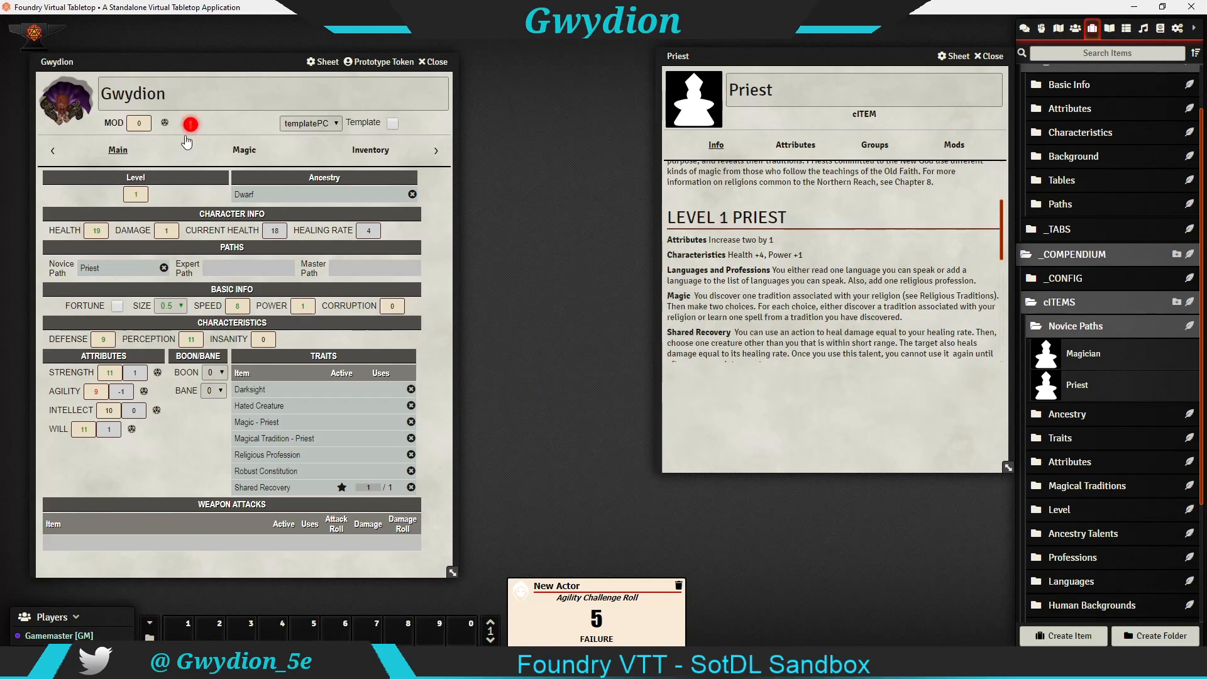
{"action": "left_click", "coordinate": [437, 151]}
{"action": "left_click", "coordinate": [437, 152]}
{"action": "left_click", "coordinate": [239, 154]}
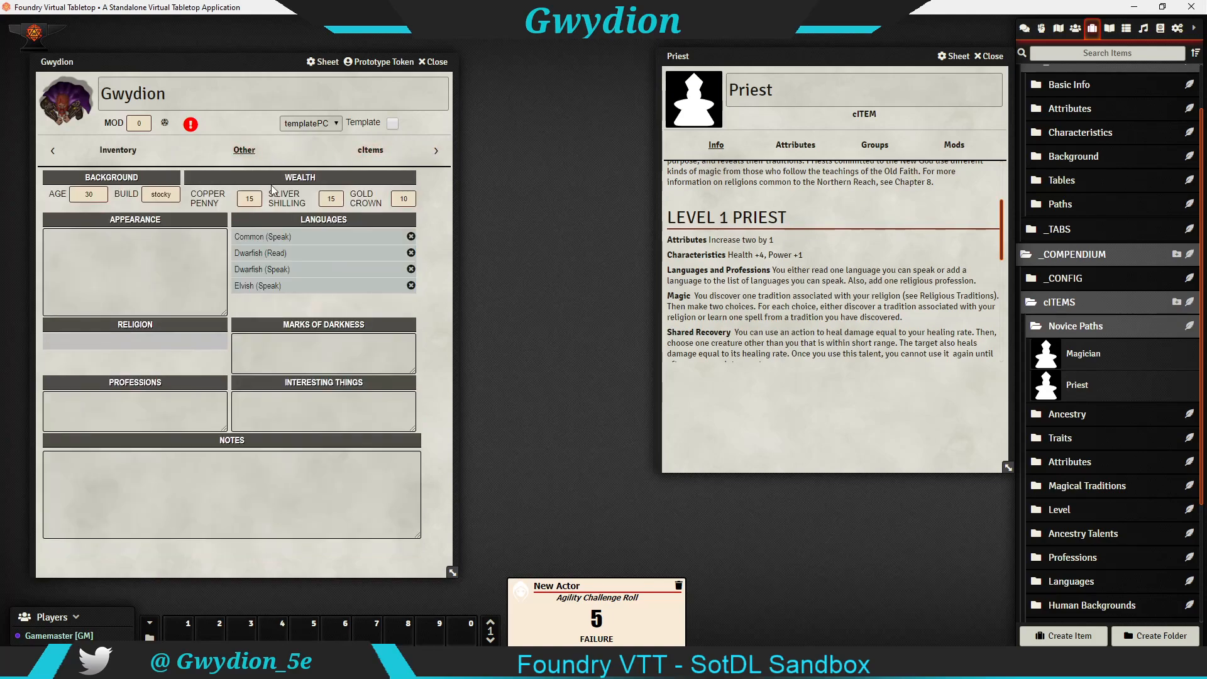
Step: Return to the Main page and choose Cult of the New God as the character's religion
{"action": "left_click", "coordinate": [52, 151]}
{"action": "left_click", "coordinate": [52, 151]}
{"action": "left_click", "coordinate": [120, 151]}
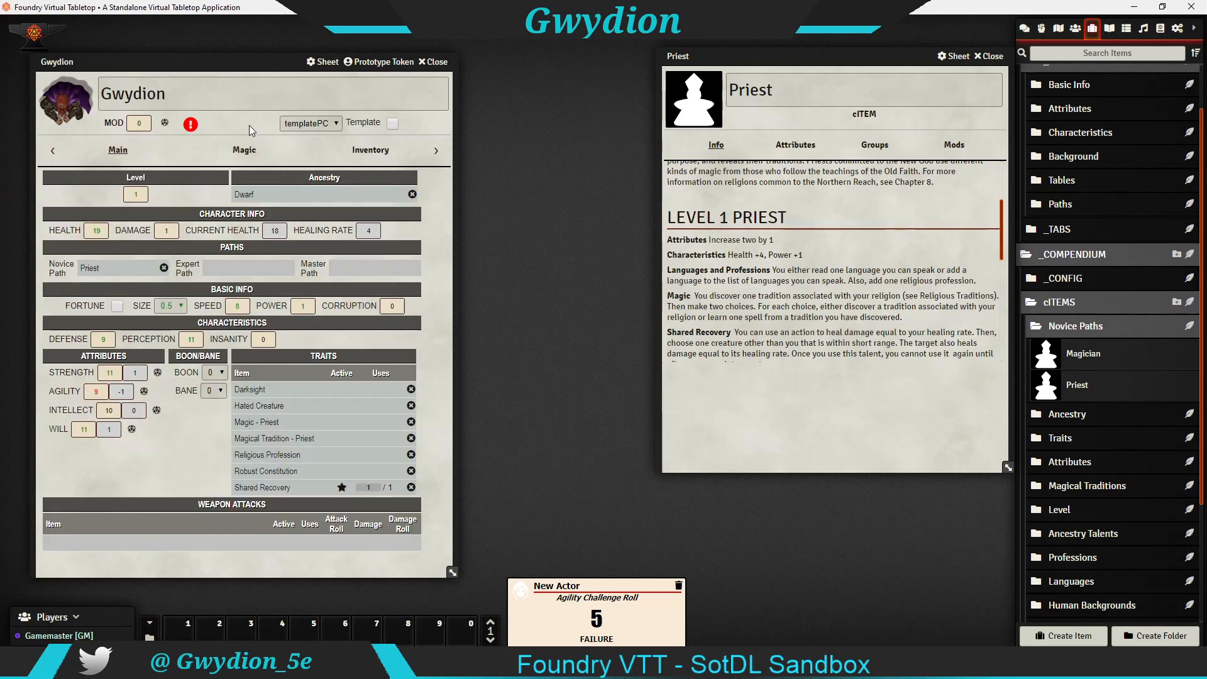
{"action": "left_click", "coordinate": [191, 124]}
{"action": "left_click_drag", "start_coordinate": [567, 281], "coordinate": [493, 241]}
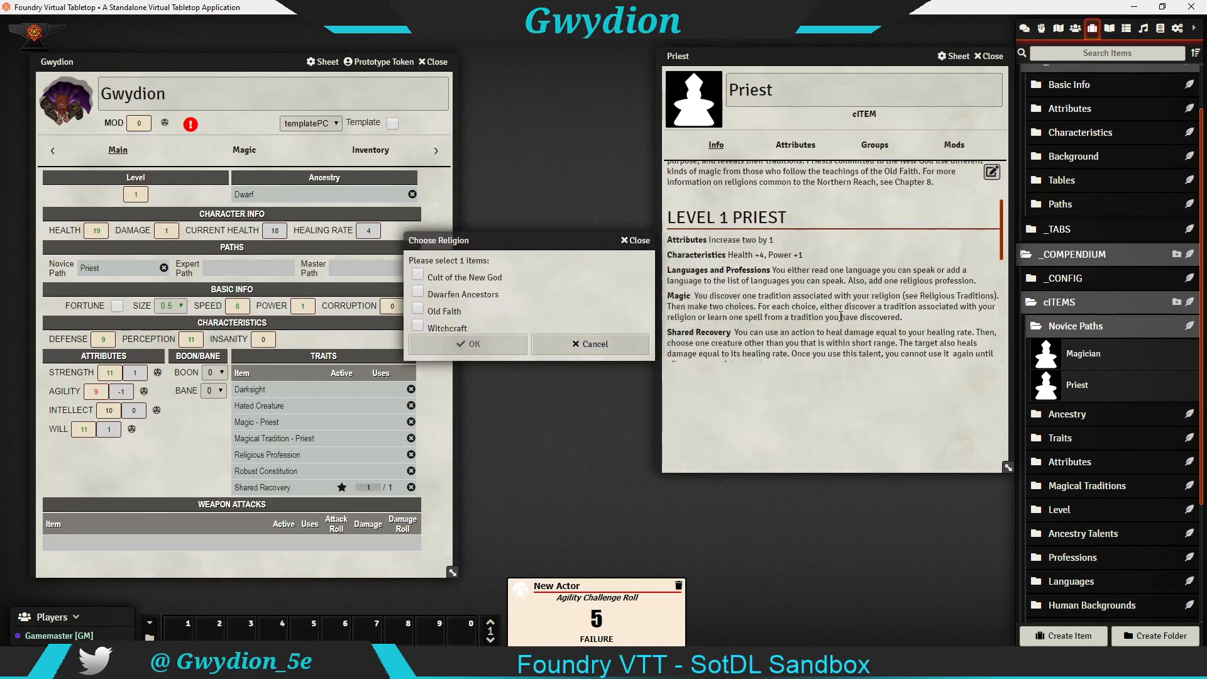
{"action": "left_click_drag", "start_coordinate": [500, 245], "coordinate": [563, 252]}
{"action": "left_click", "coordinate": [481, 281]}
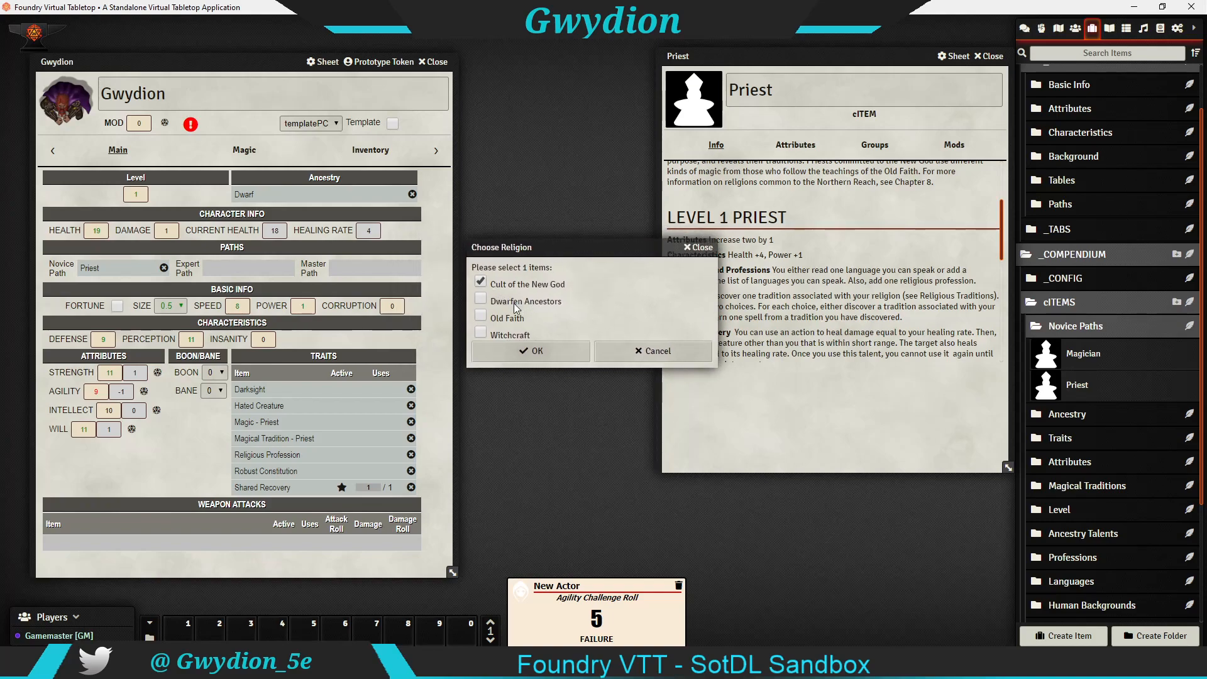
{"action": "left_click", "coordinate": [533, 352]}
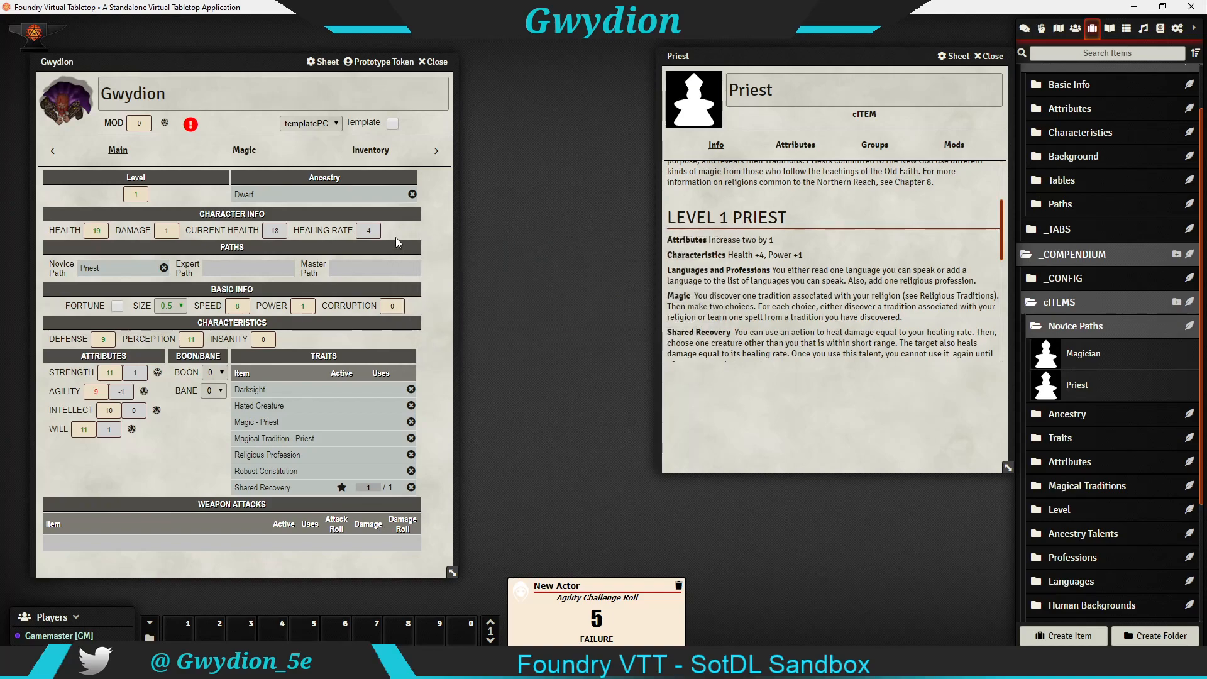
Step: Open the religion listed on the character's Other page and read its description
{"action": "left_click", "coordinate": [438, 151]}
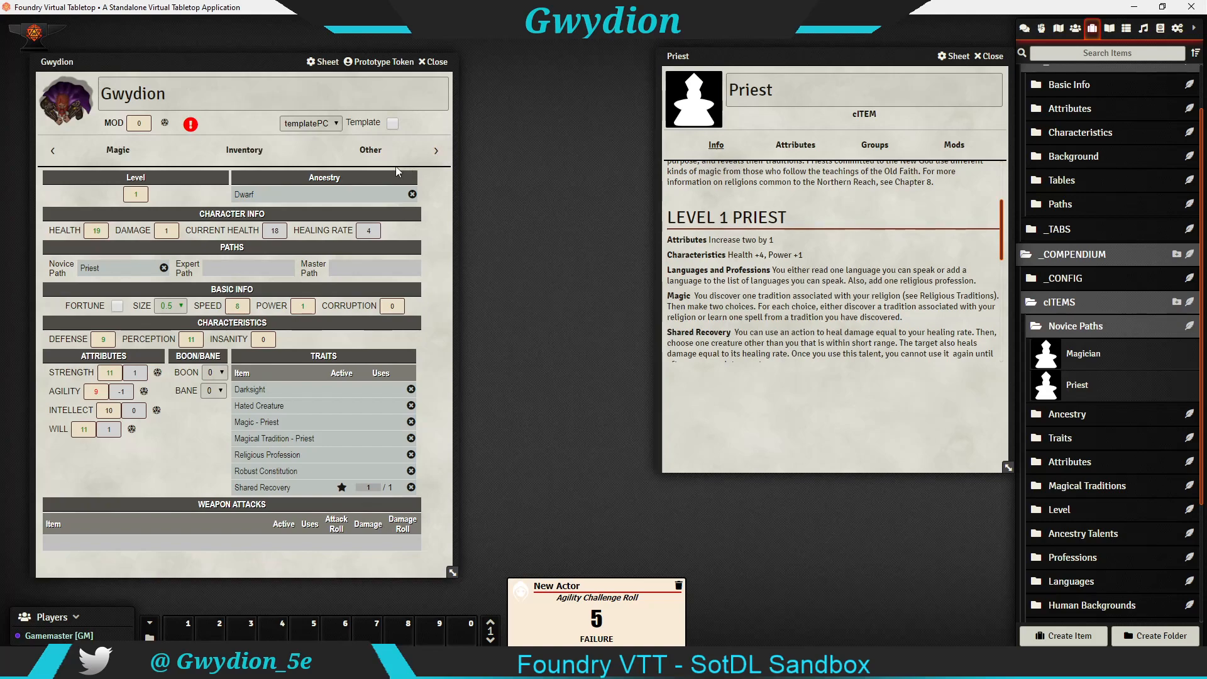
{"action": "left_click", "coordinate": [371, 158]}
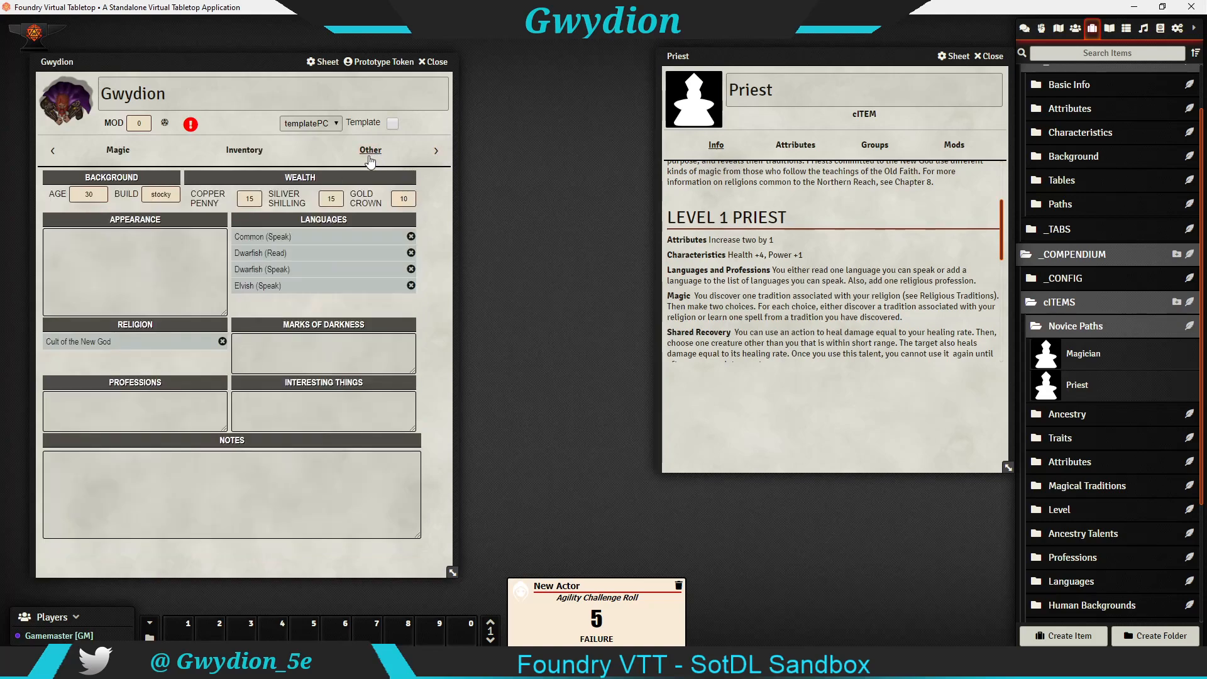
{"action": "left_click", "coordinate": [92, 345]}
{"action": "scroll", "coordinate": [588, 316], "scroll_direction": "down", "scroll_amount": 2}
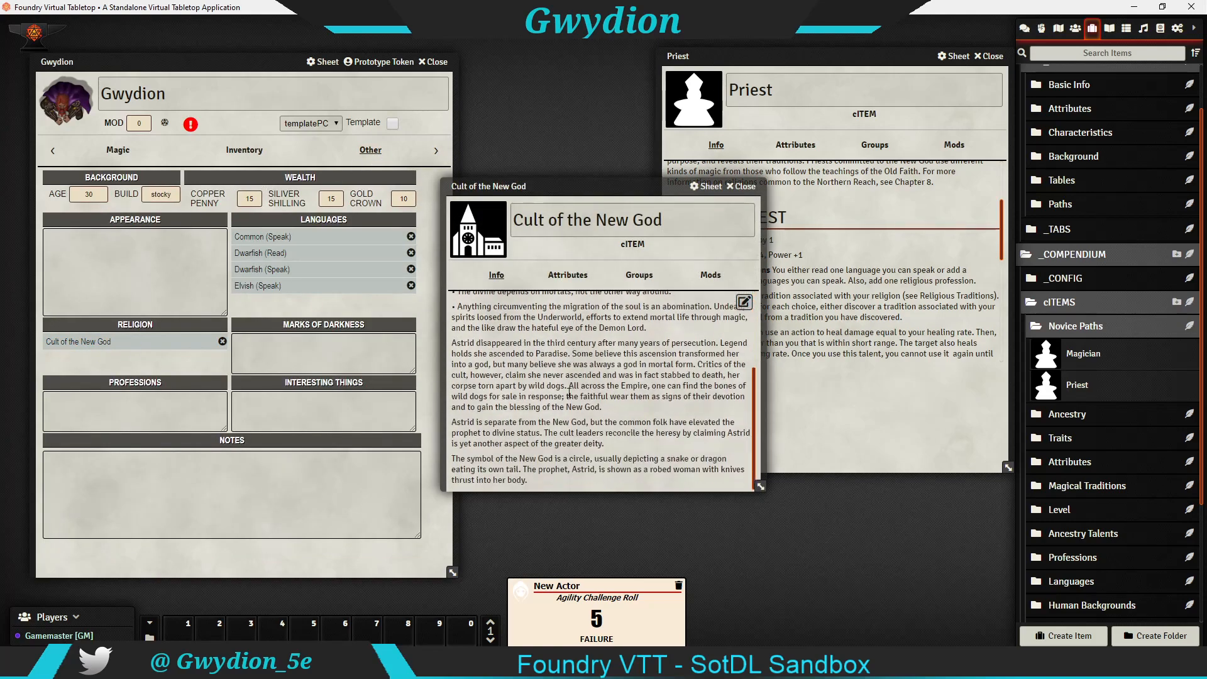
{"action": "left_click", "coordinate": [741, 186]}
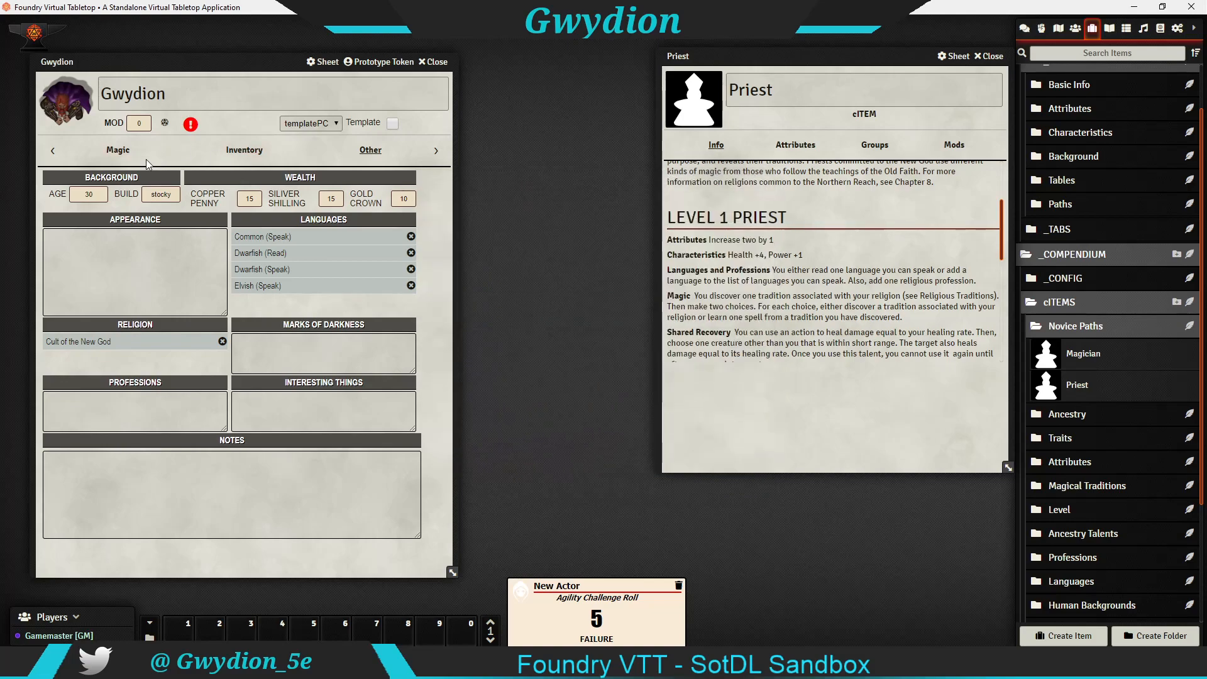
Step: Check the Magic page, then choose Life as the character's magical tradition from the pending choice
{"action": "left_click", "coordinate": [118, 151]}
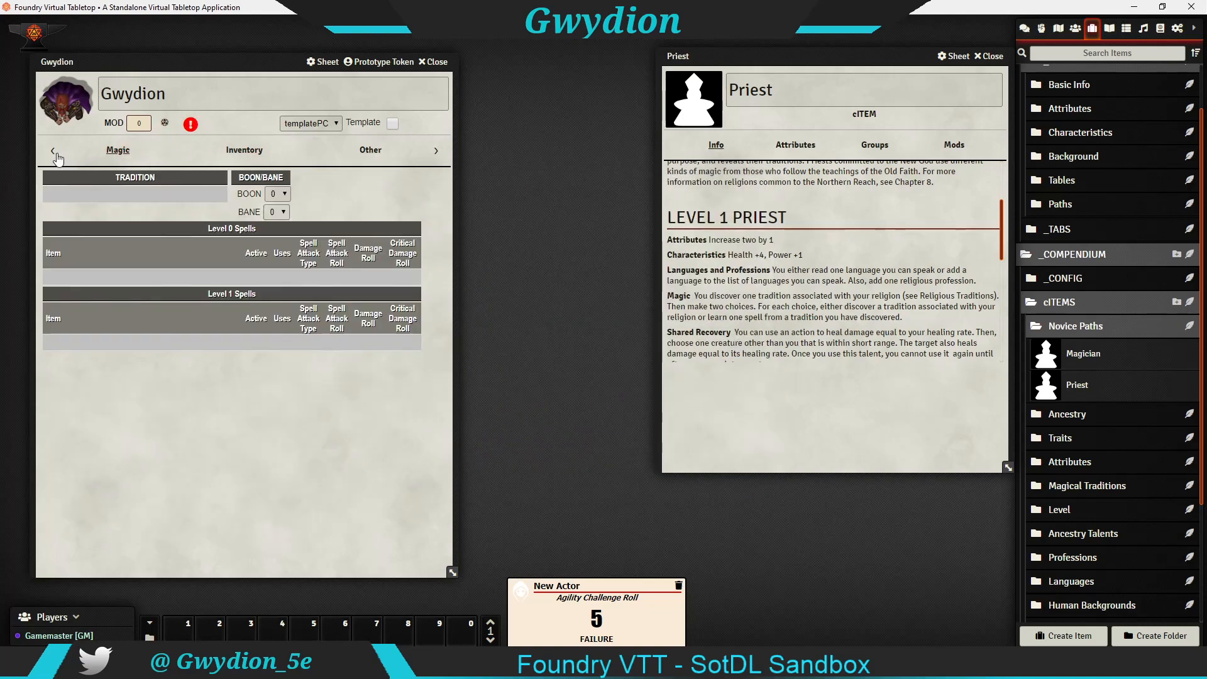
{"action": "left_click", "coordinate": [53, 151]}
{"action": "left_click", "coordinate": [53, 151]}
{"action": "left_click", "coordinate": [253, 154]}
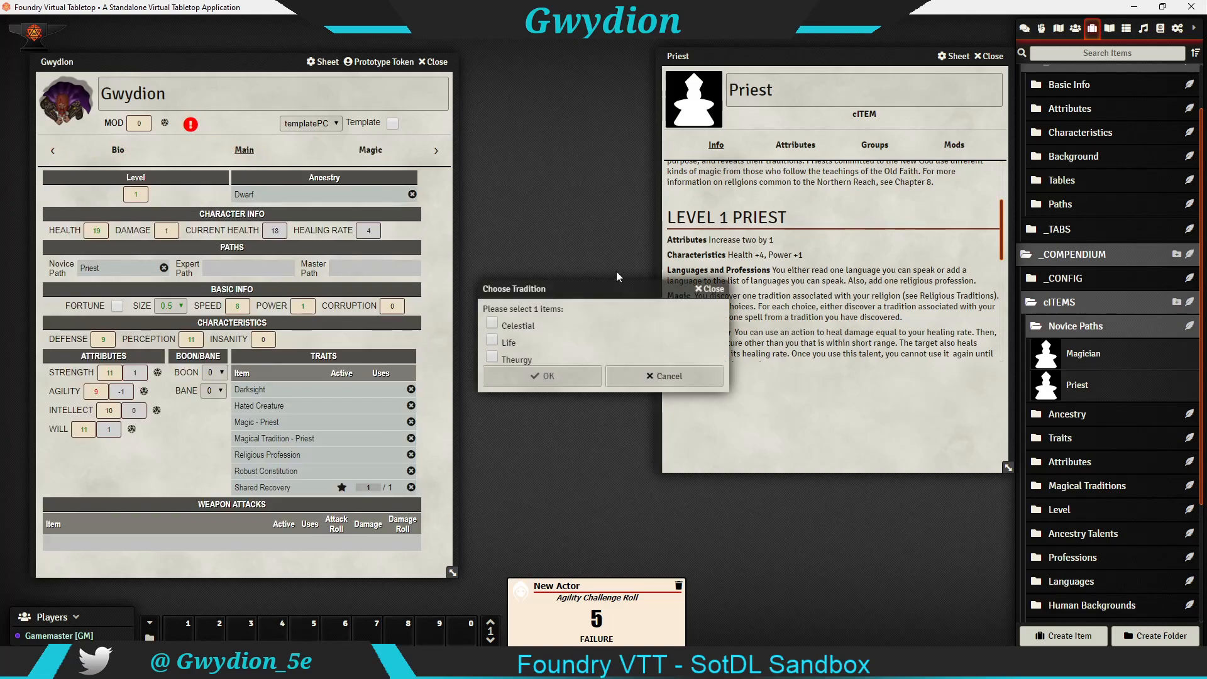
{"action": "left_click_drag", "start_coordinate": [605, 286], "coordinate": [597, 237]}
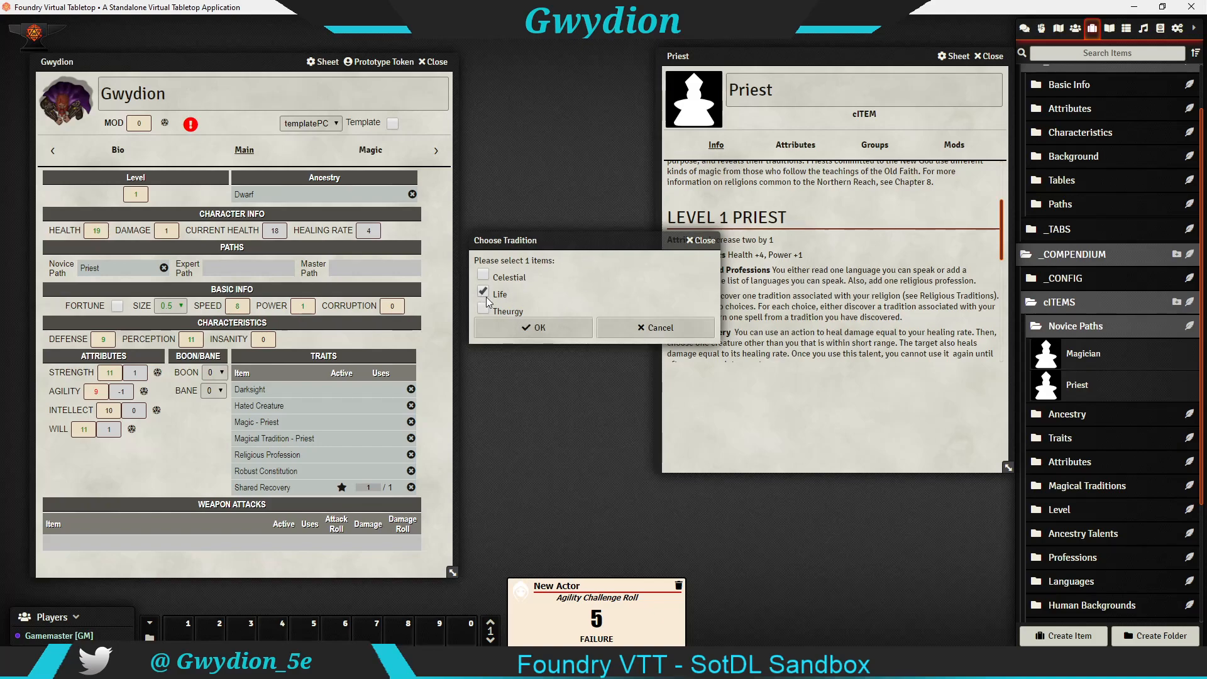
{"action": "left_click", "coordinate": [553, 328]}
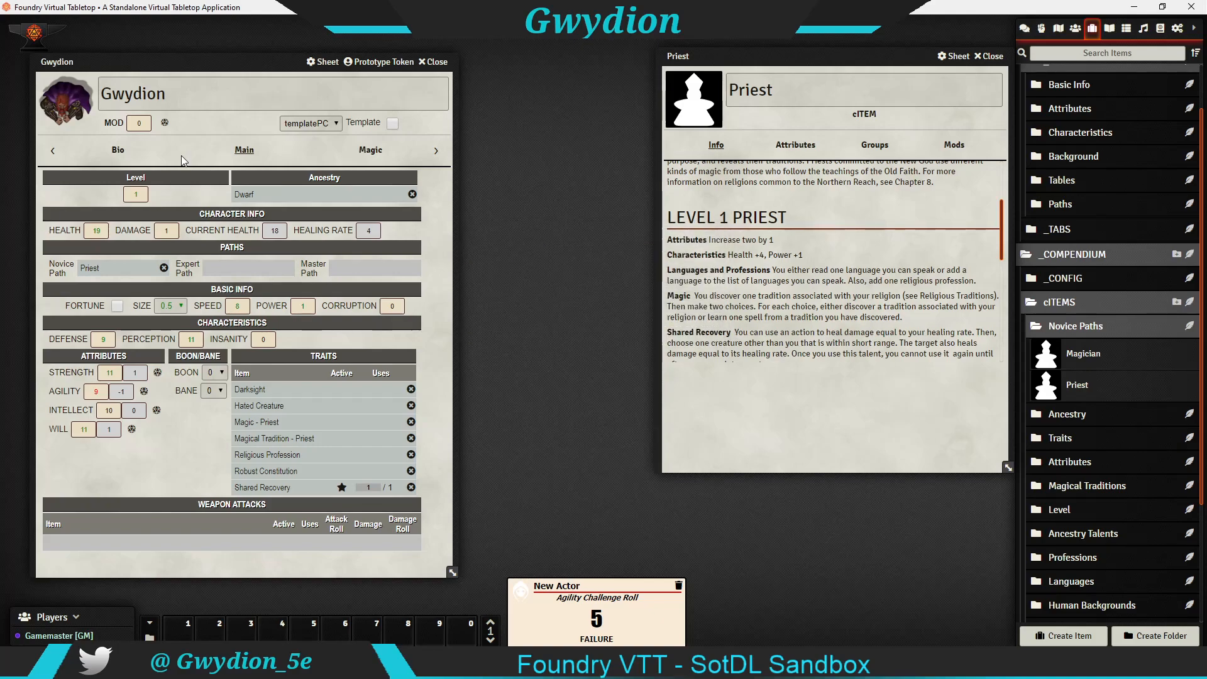
Step: Inspect the Life tradition's item from the Magic page, then return to the Main page
{"action": "left_click", "coordinate": [371, 150]}
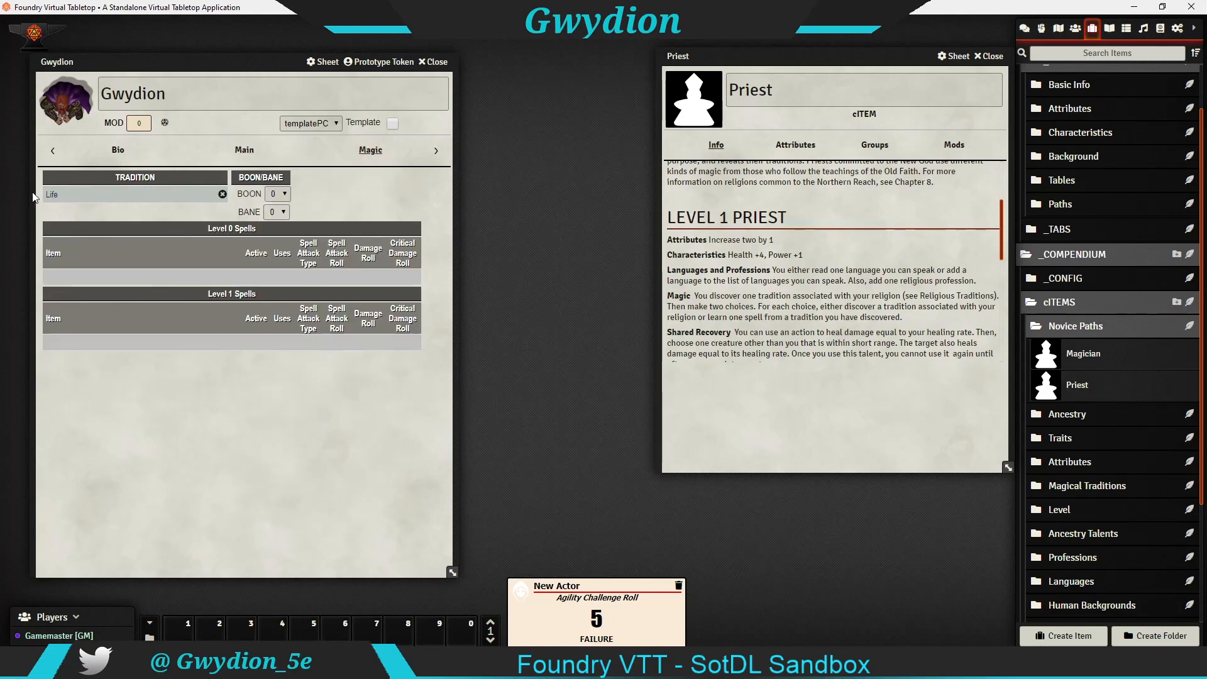
{"action": "left_click", "coordinate": [52, 194]}
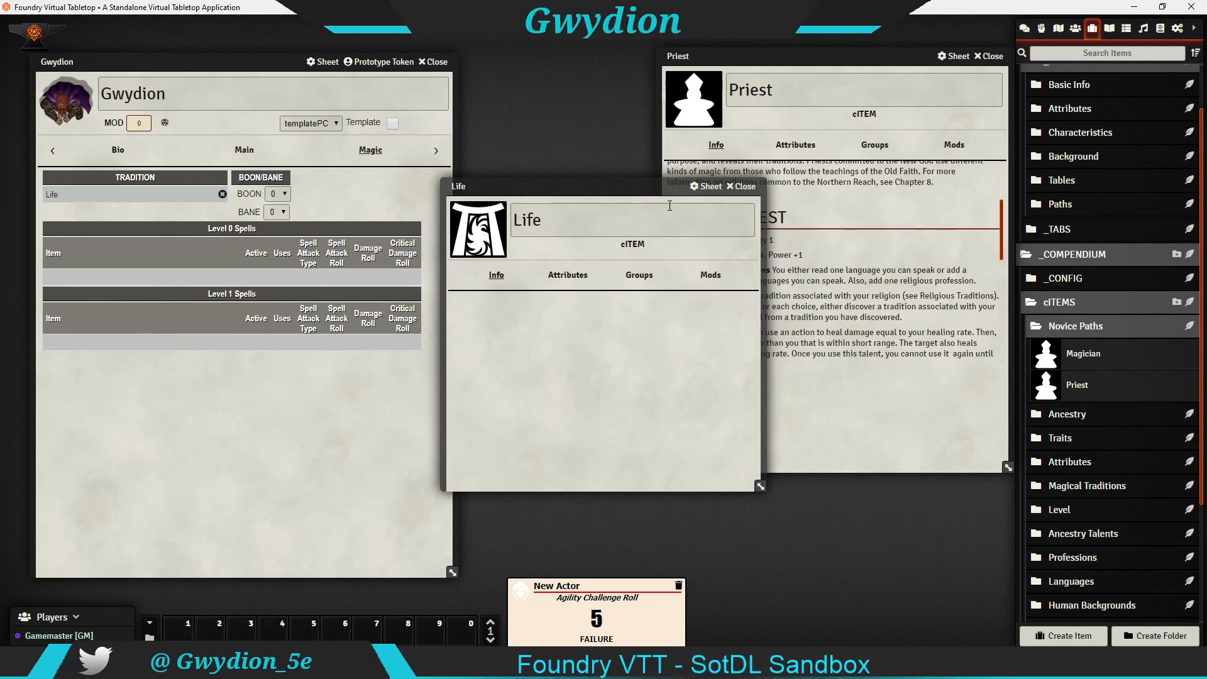
{"action": "left_click", "coordinate": [742, 186]}
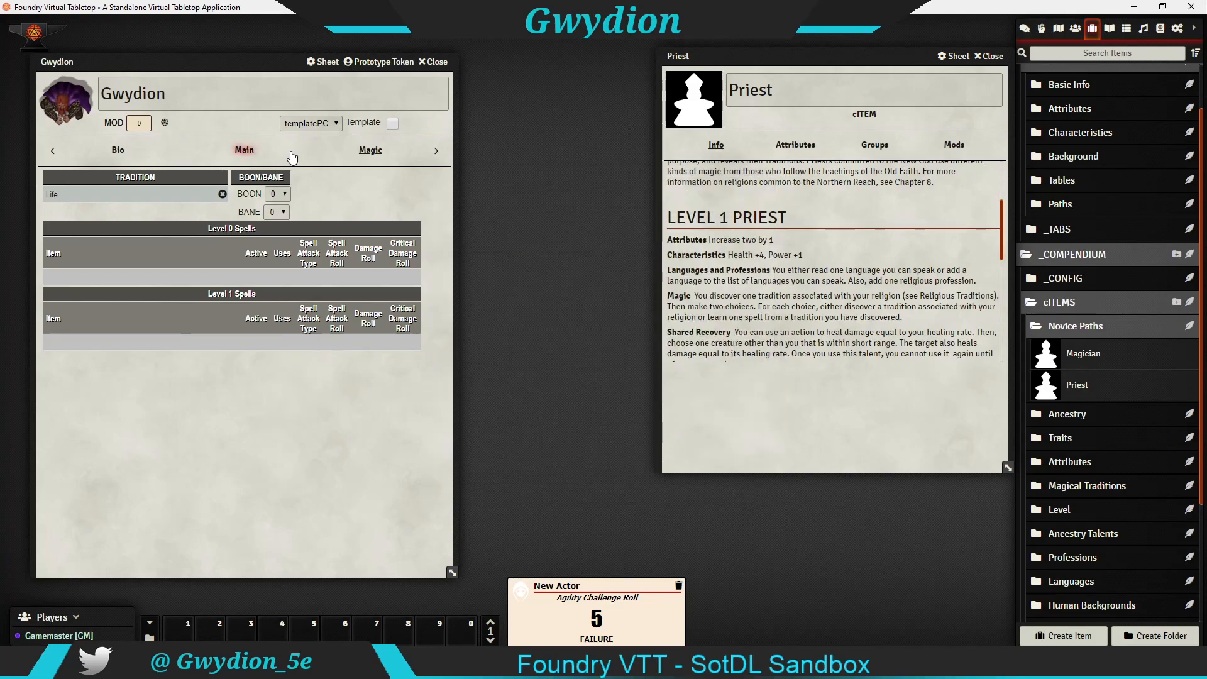
{"action": "left_click", "coordinate": [238, 147]}
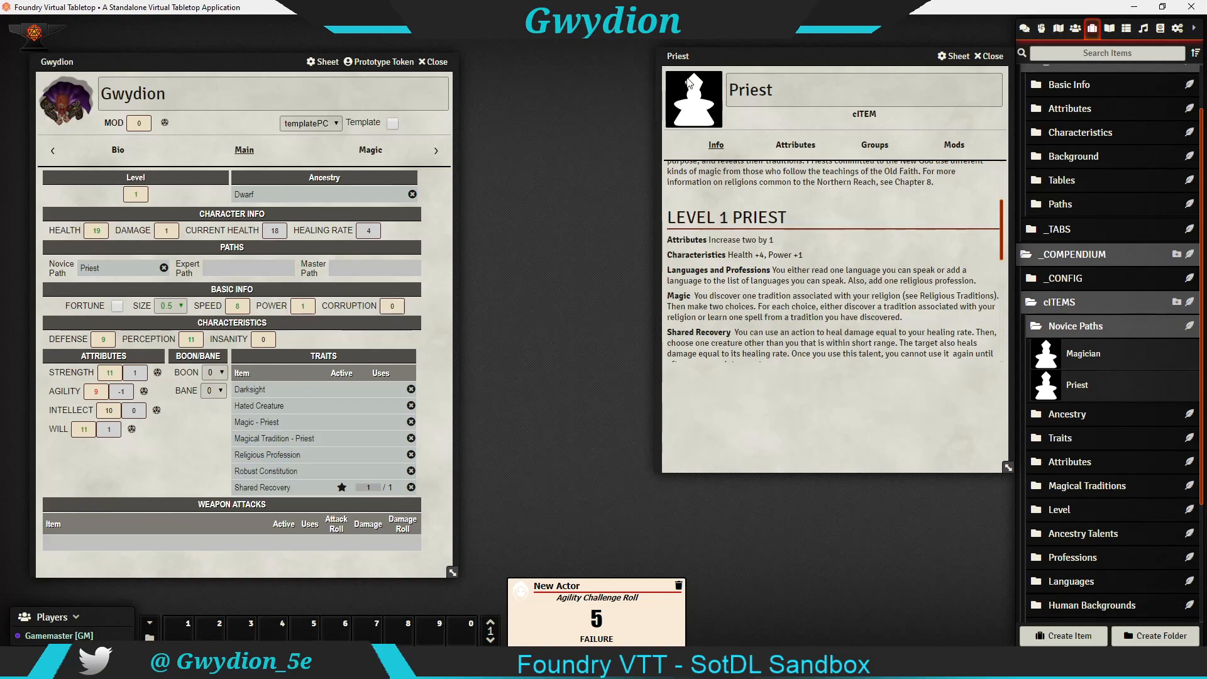
Step: Close the Priest path details and look over the character's Inventory page before returning to Main
{"action": "left_click_drag", "start_coordinate": [144, 55], "coordinate": [237, 49]}
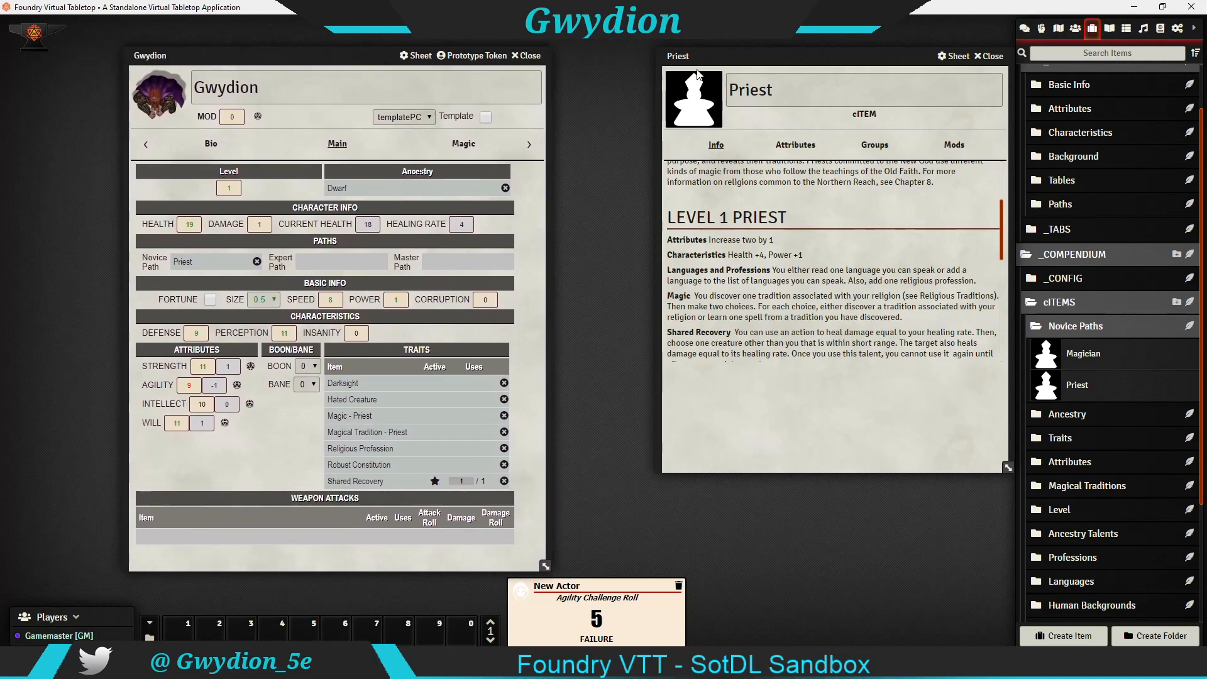
{"action": "left_click", "coordinate": [992, 56]}
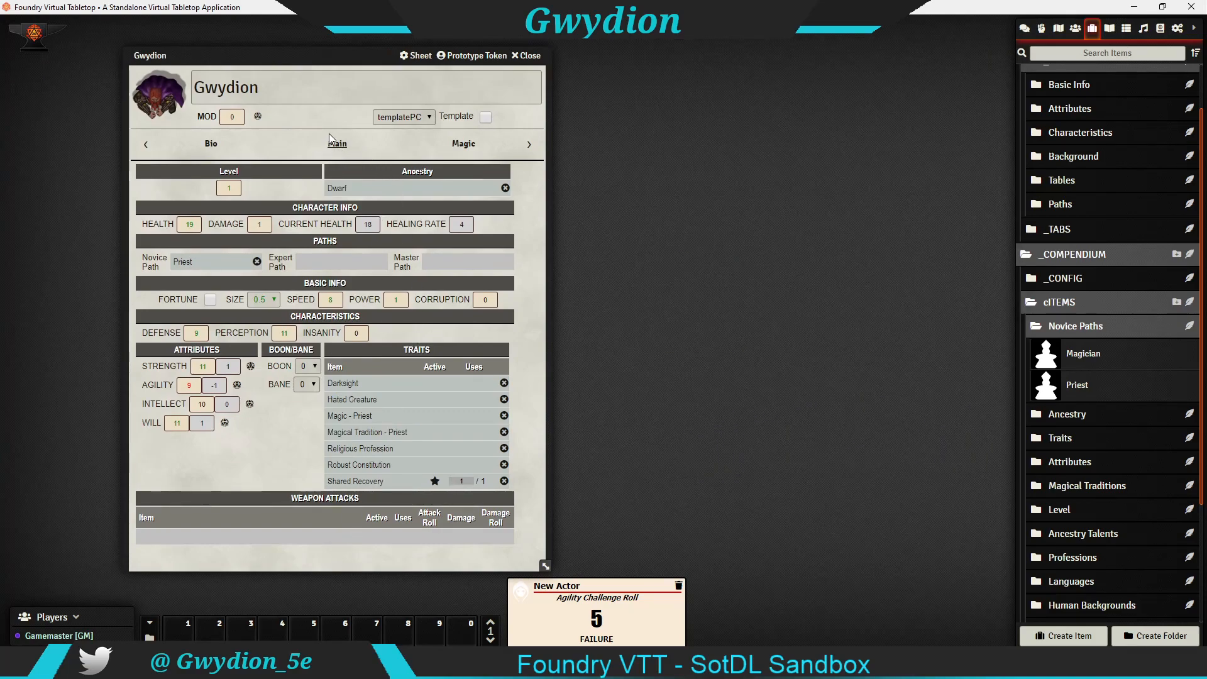
{"action": "left_click", "coordinate": [529, 144]}
{"action": "left_click", "coordinate": [463, 143]}
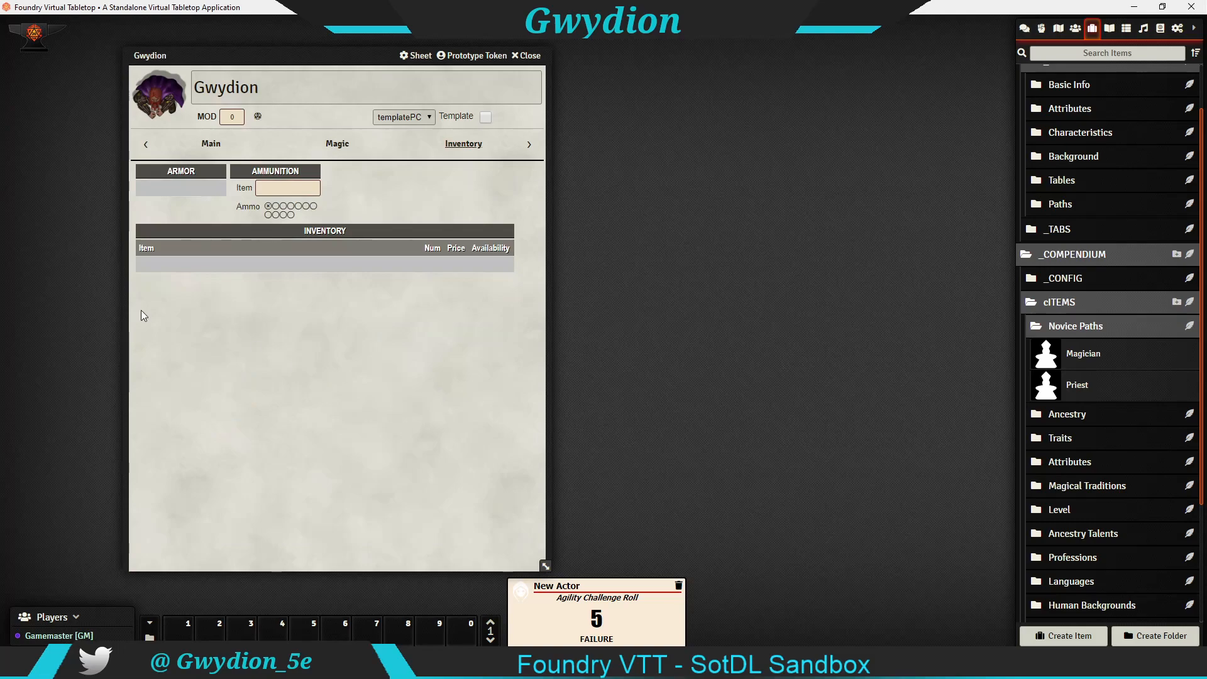
{"action": "left_click", "coordinate": [212, 144]}
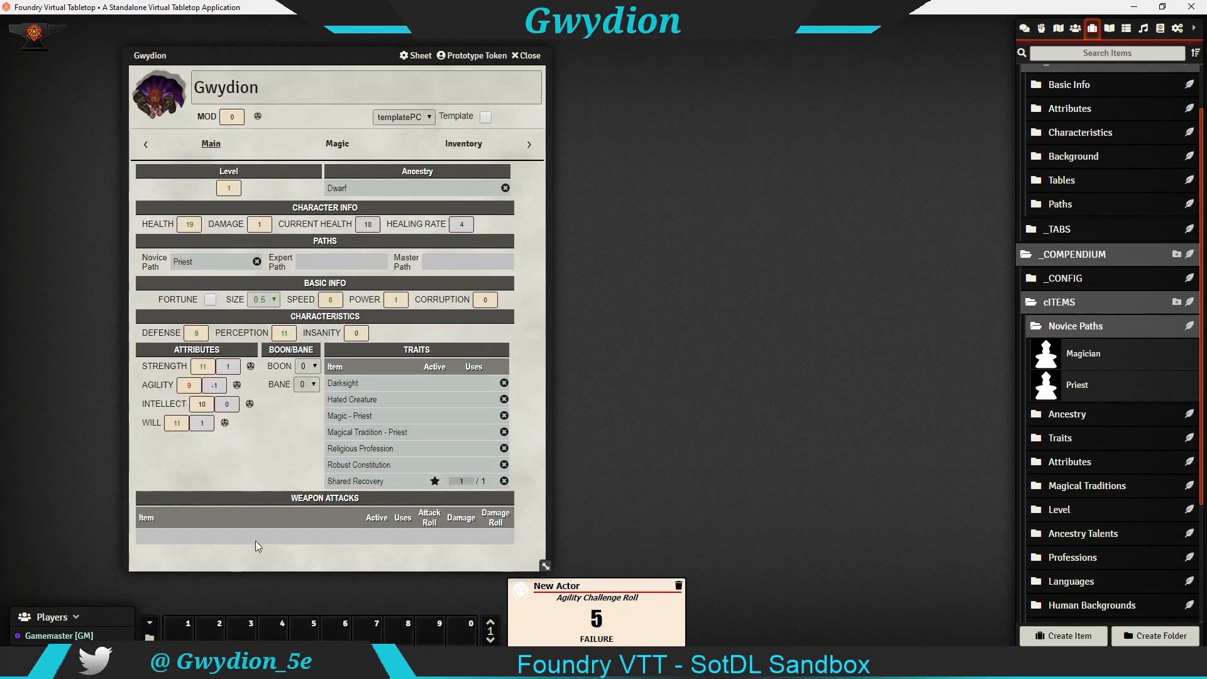
Step: Add the Glaive from the compendium's Weapons folder to the character's weapon attacks
{"action": "left_click", "coordinate": [1081, 328]}
{"action": "scroll", "coordinate": [1079, 501], "scroll_direction": "down", "scroll_amount": 2}
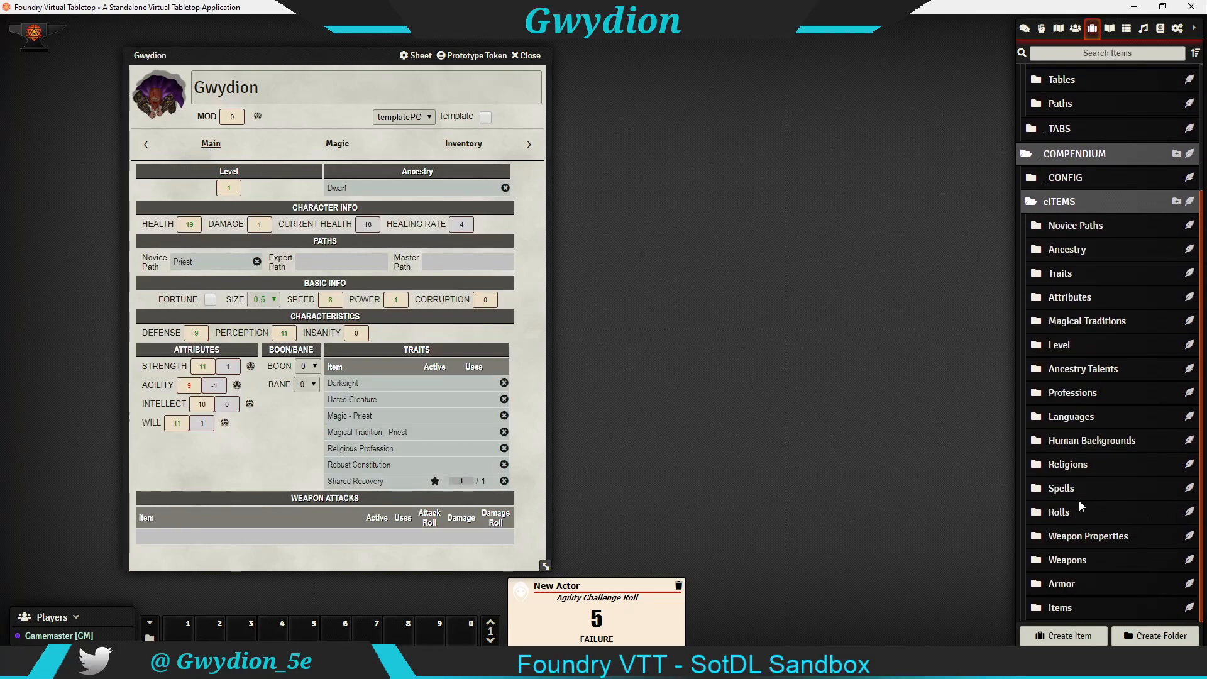
{"action": "left_click", "coordinate": [1081, 559]}
{"action": "scroll", "coordinate": [1083, 471], "scroll_direction": "down", "scroll_amount": 5}
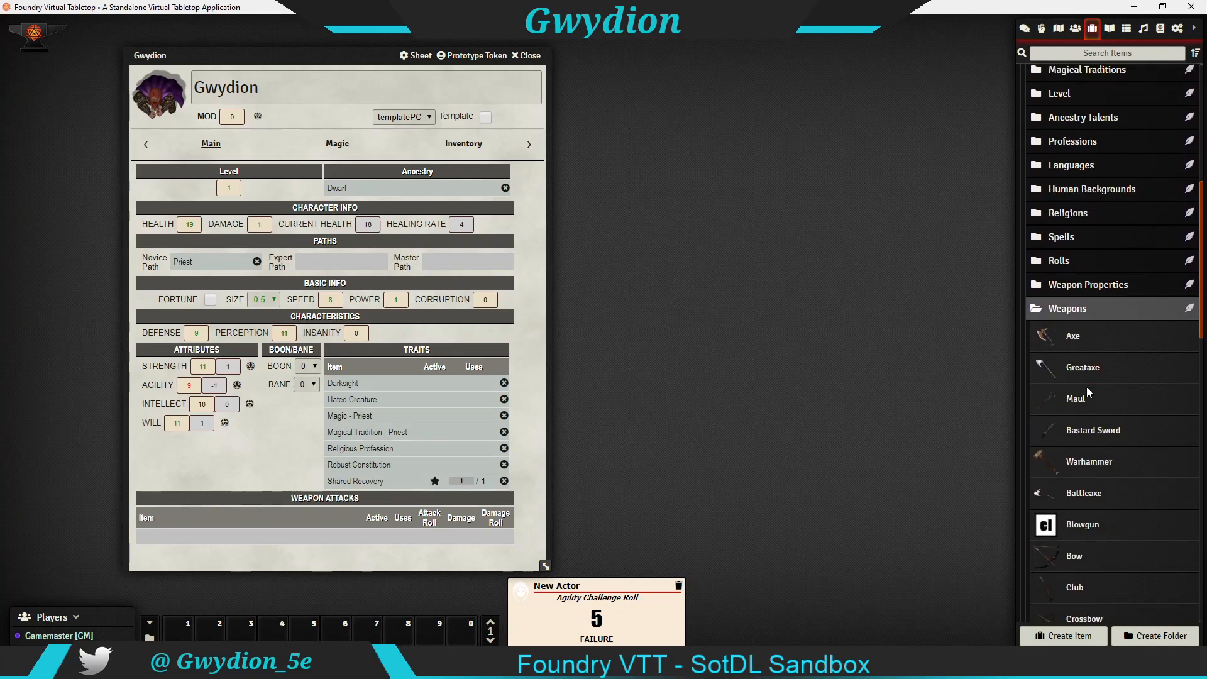
{"action": "scroll", "coordinate": [1079, 333], "scroll_direction": "down", "scroll_amount": 3}
{"action": "scroll", "coordinate": [1081, 295], "scroll_direction": "down", "scroll_amount": 1}
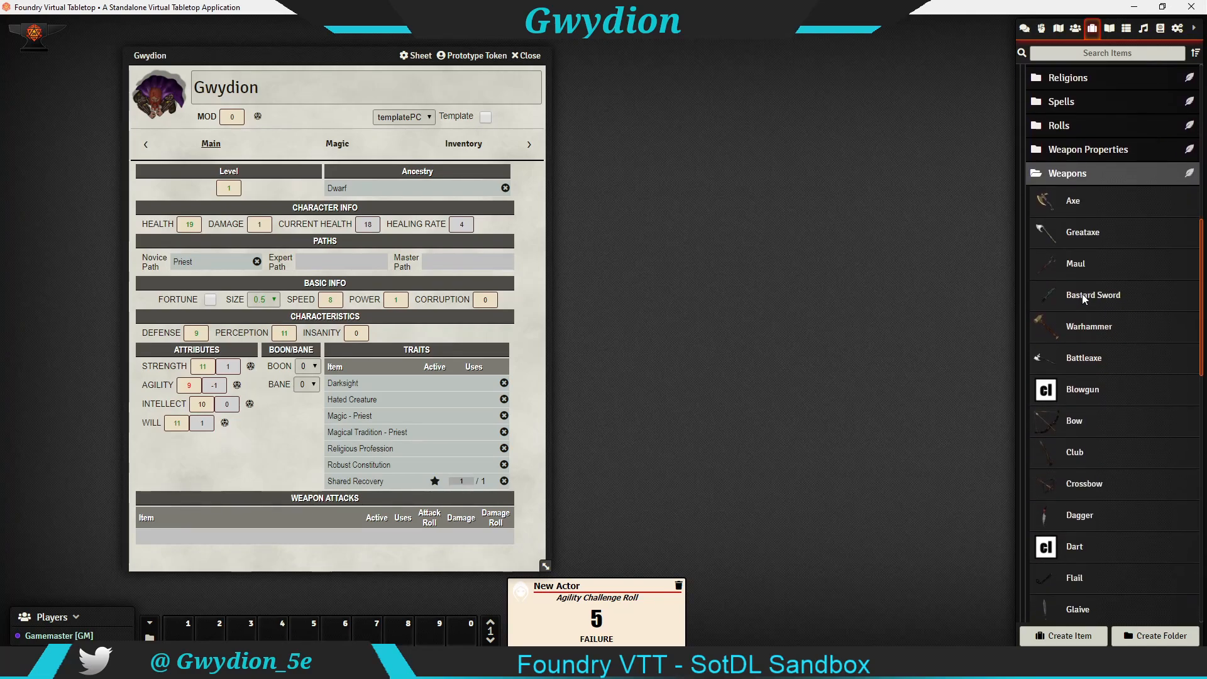
{"action": "scroll", "coordinate": [1094, 303], "scroll_direction": "down", "scroll_amount": 2}
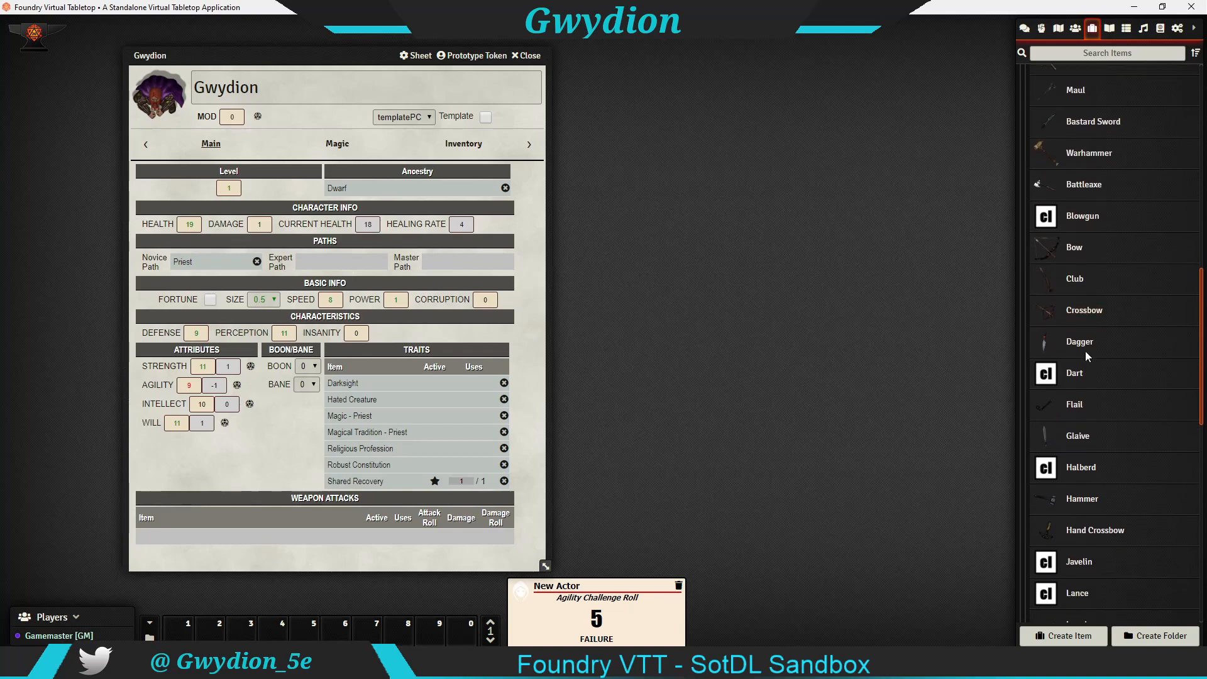
{"action": "scroll", "coordinate": [1094, 453], "scroll_direction": "down", "scroll_amount": 4}
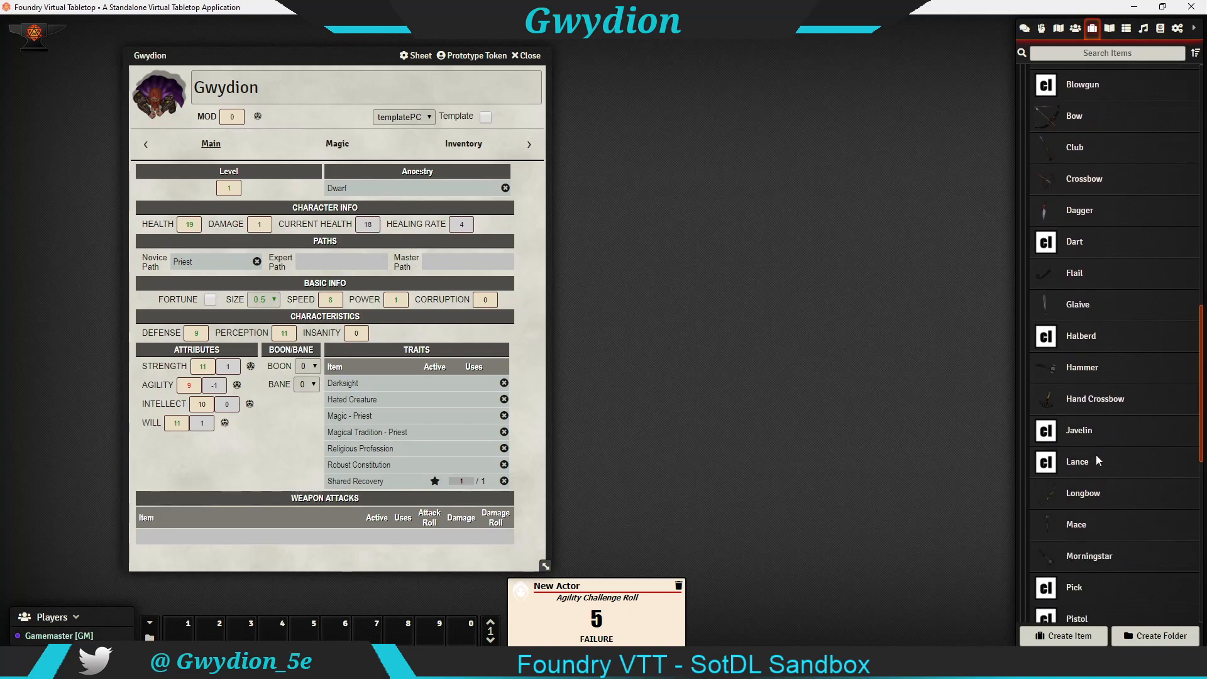
{"action": "scroll", "coordinate": [1094, 465], "scroll_direction": "up", "scroll_amount": 4}
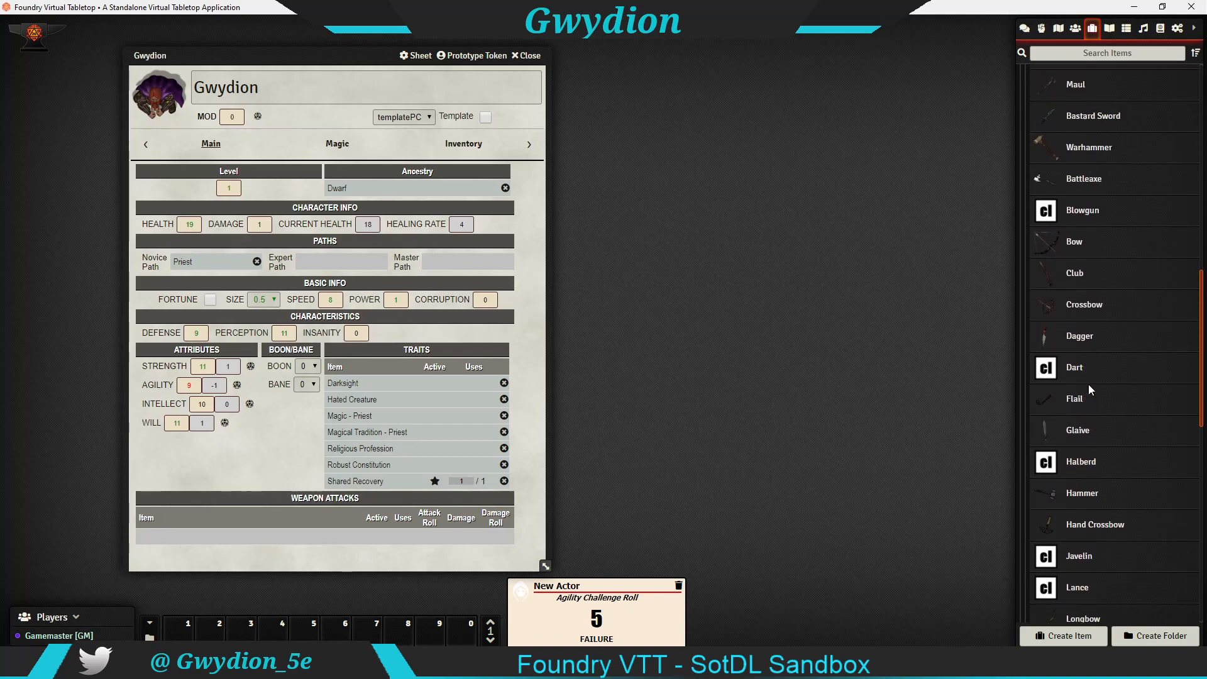
{"action": "left_click_drag", "start_coordinate": [1082, 436], "coordinate": [418, 352]}
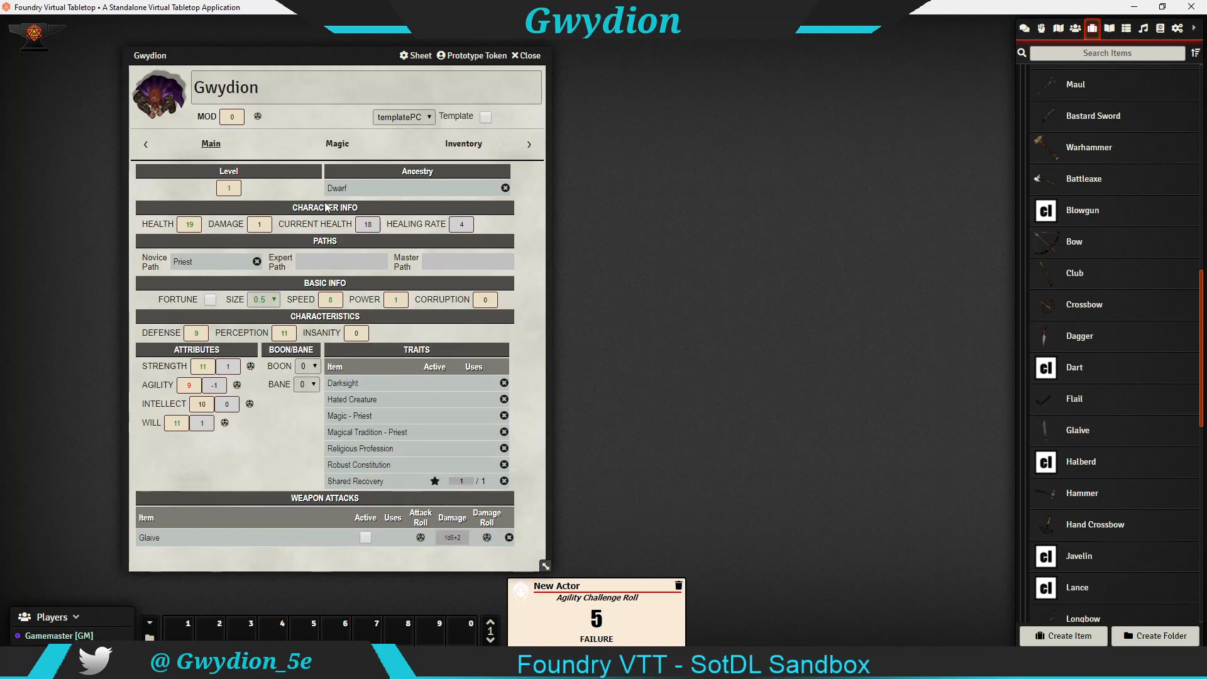
Step: Check the Glaive on the Inventory page, then inspect its Info, Attributes and Groups details from the Main page
{"action": "left_click", "coordinate": [453, 142]}
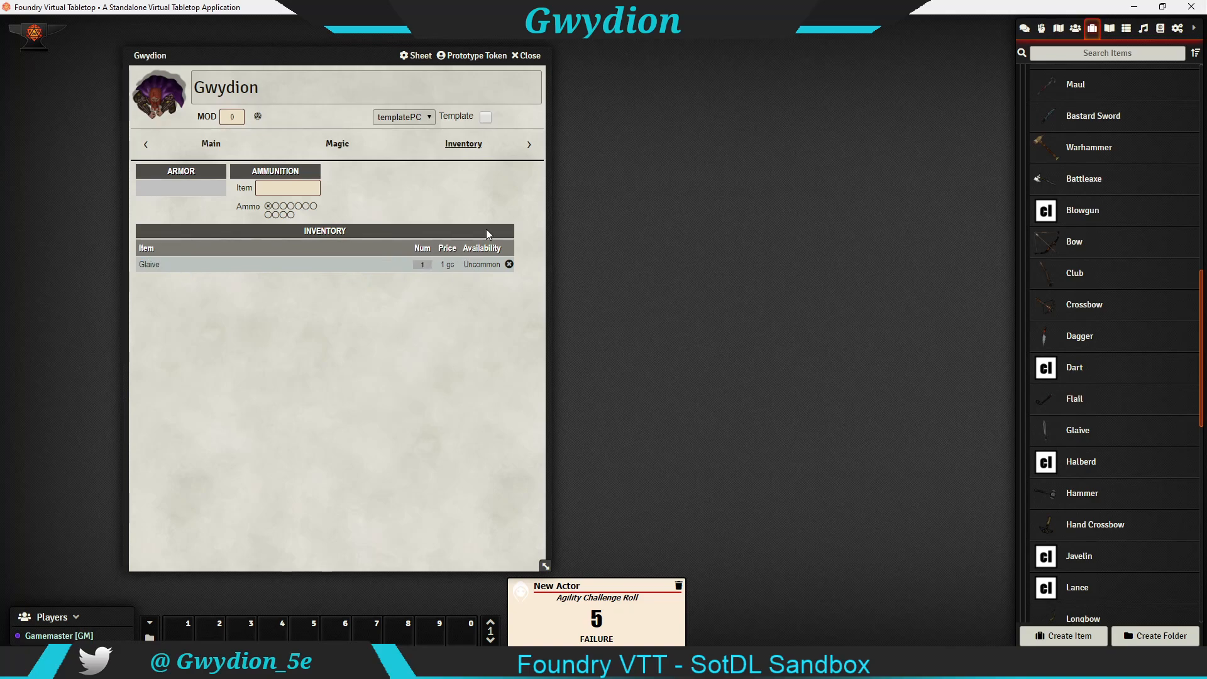
{"action": "left_click", "coordinate": [211, 144]}
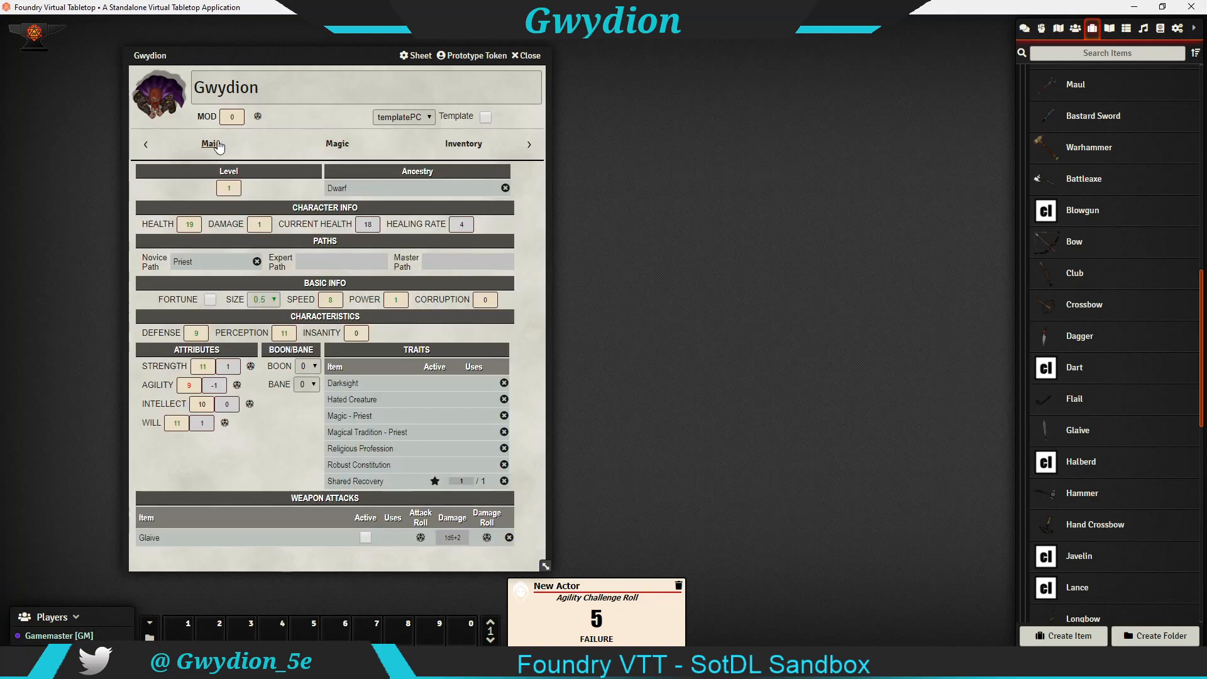
{"action": "left_click", "coordinate": [149, 538]}
{"action": "left_click_drag", "start_coordinate": [596, 186], "coordinate": [729, 167]}
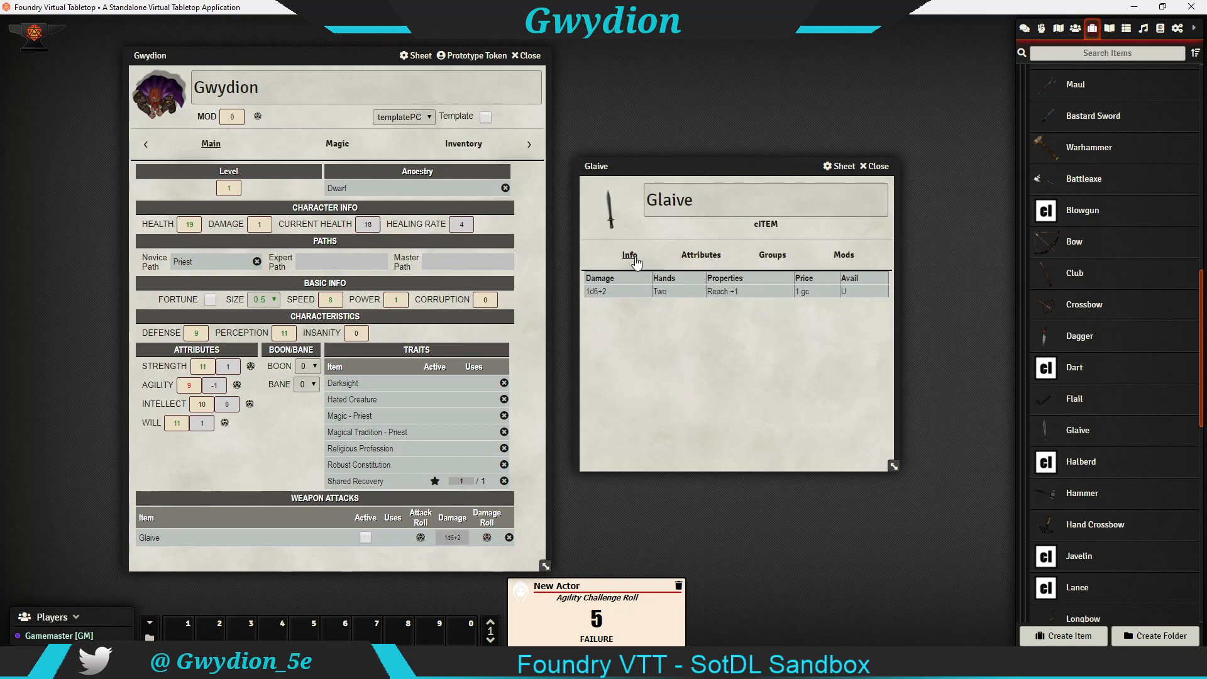
{"action": "left_click", "coordinate": [701, 255]}
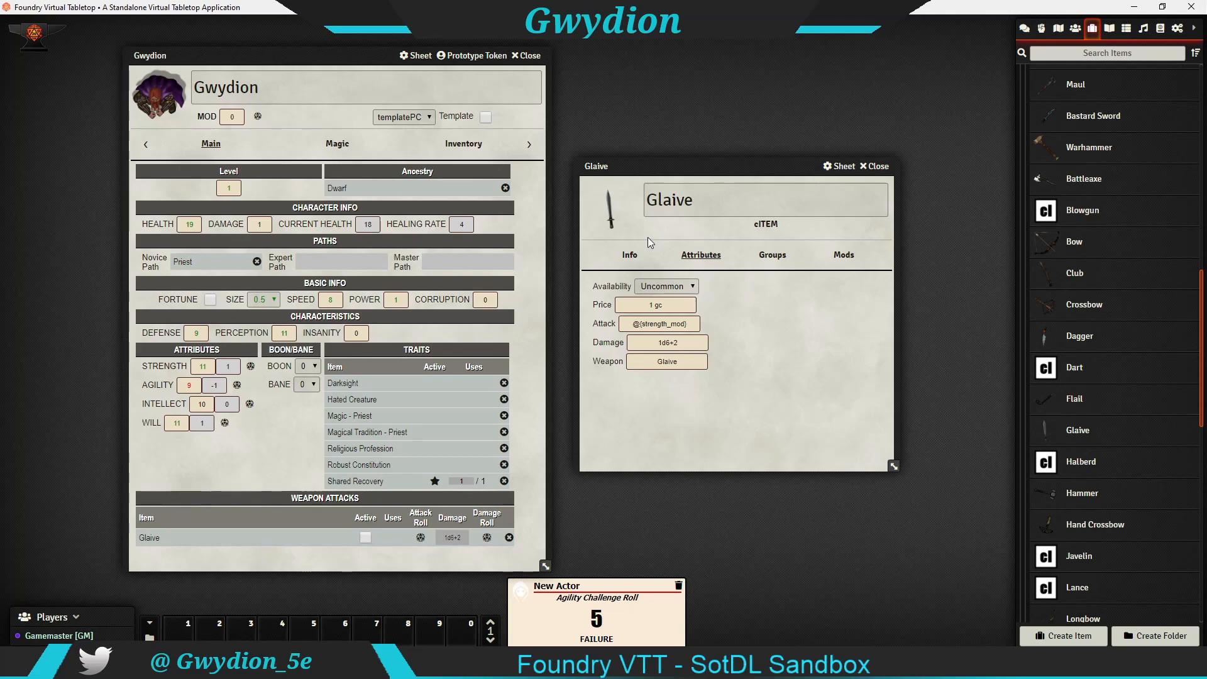
{"action": "left_click", "coordinate": [631, 256]}
{"action": "left_click", "coordinate": [779, 259]}
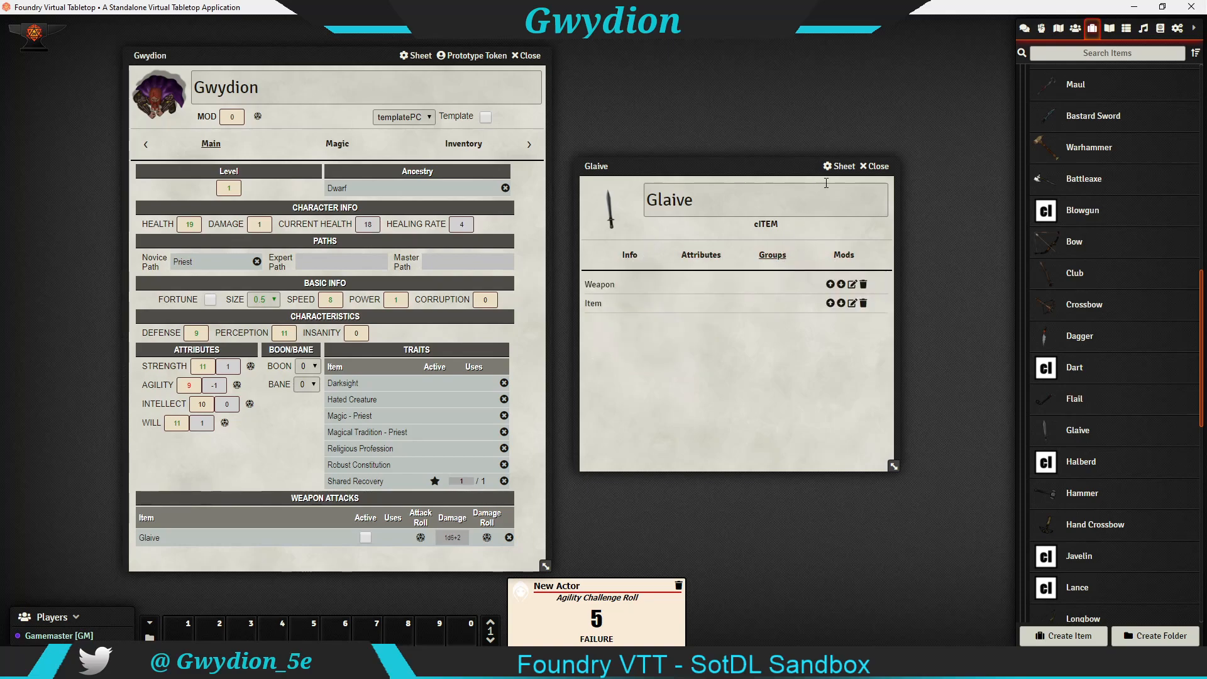
{"action": "left_click", "coordinate": [874, 167]}
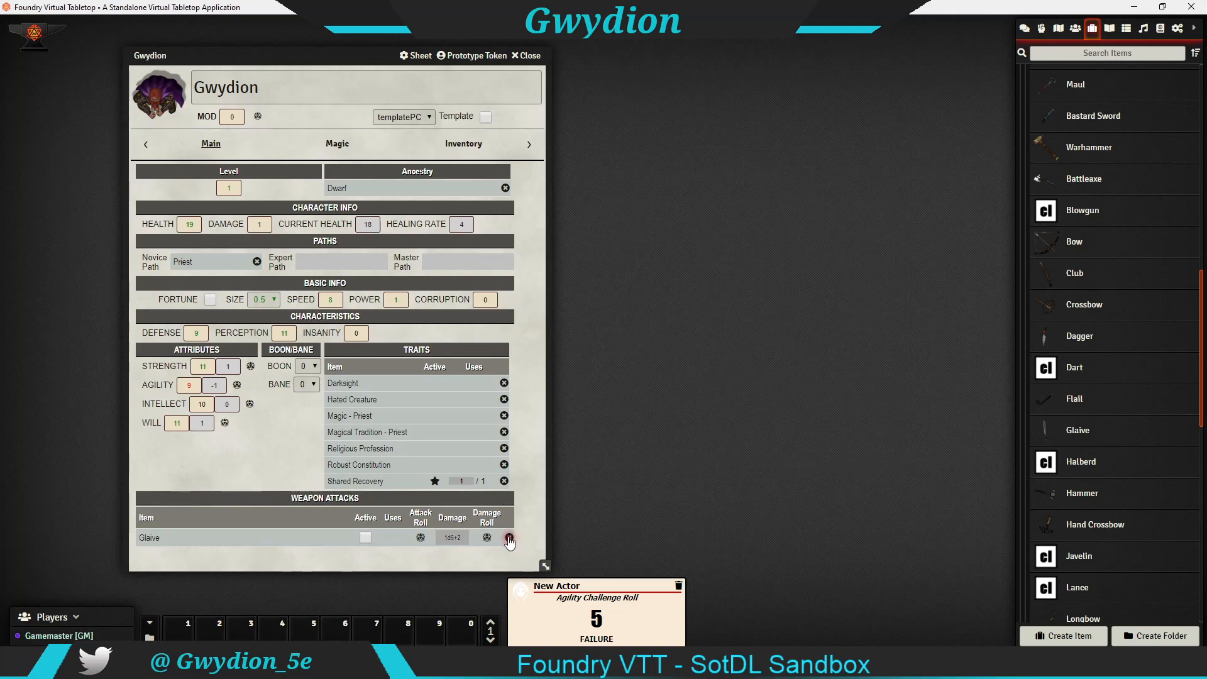
Step: Remove the Glaive from the weapon attacks and add the Greataxe from the Weapons folder after checking its details
{"action": "scroll", "coordinate": [1074, 437], "scroll_direction": "down", "scroll_amount": 4}
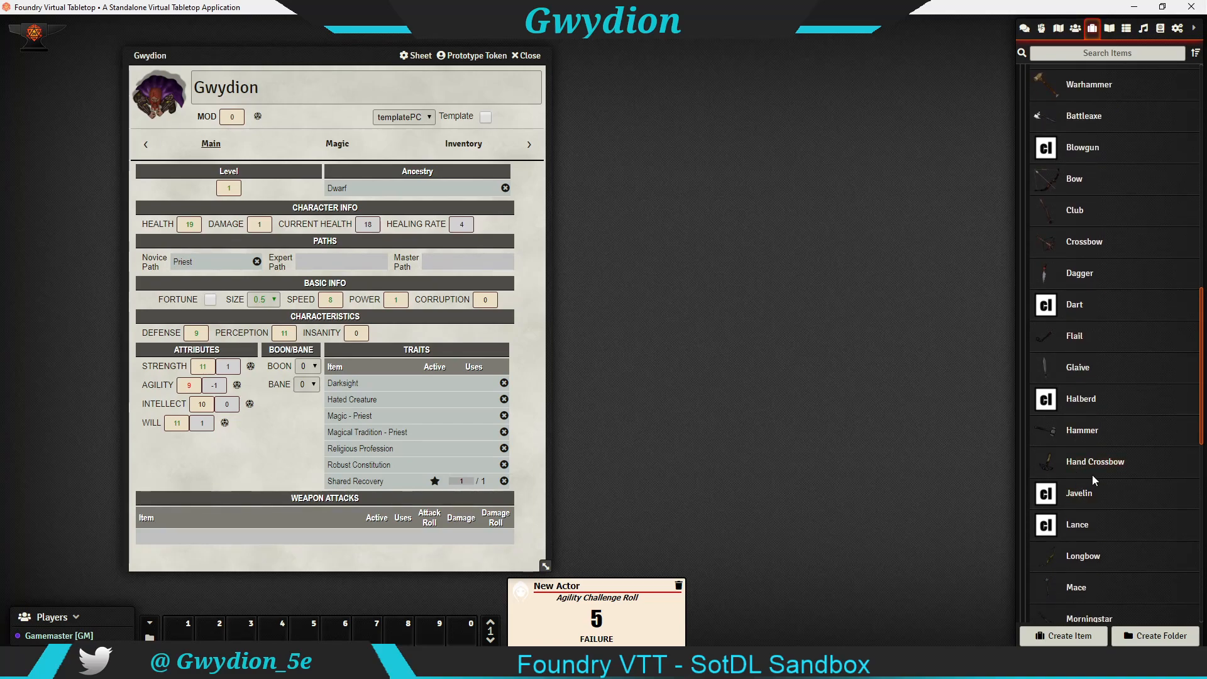
{"action": "scroll", "coordinate": [1091, 484], "scroll_direction": "down", "scroll_amount": 2}
{"action": "scroll", "coordinate": [1089, 477], "scroll_direction": "up", "scroll_amount": 6}
{"action": "scroll", "coordinate": [1084, 262], "scroll_direction": "up", "scroll_amount": 4}
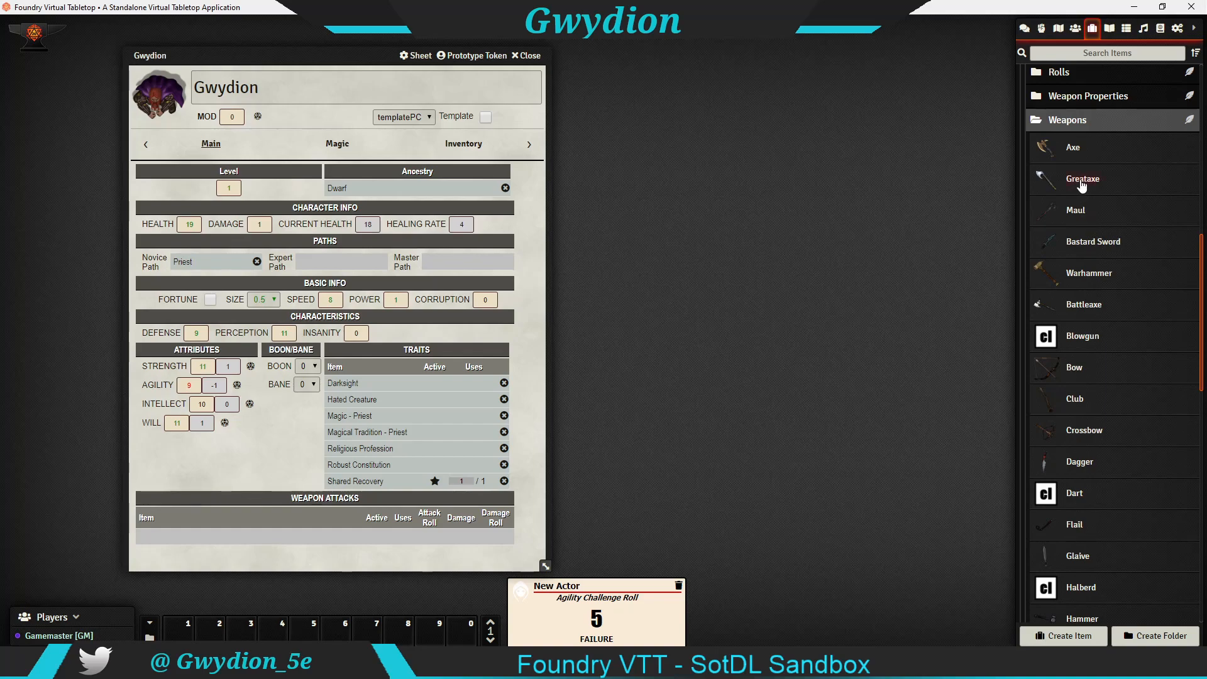
{"action": "left_click", "coordinate": [1081, 181]}
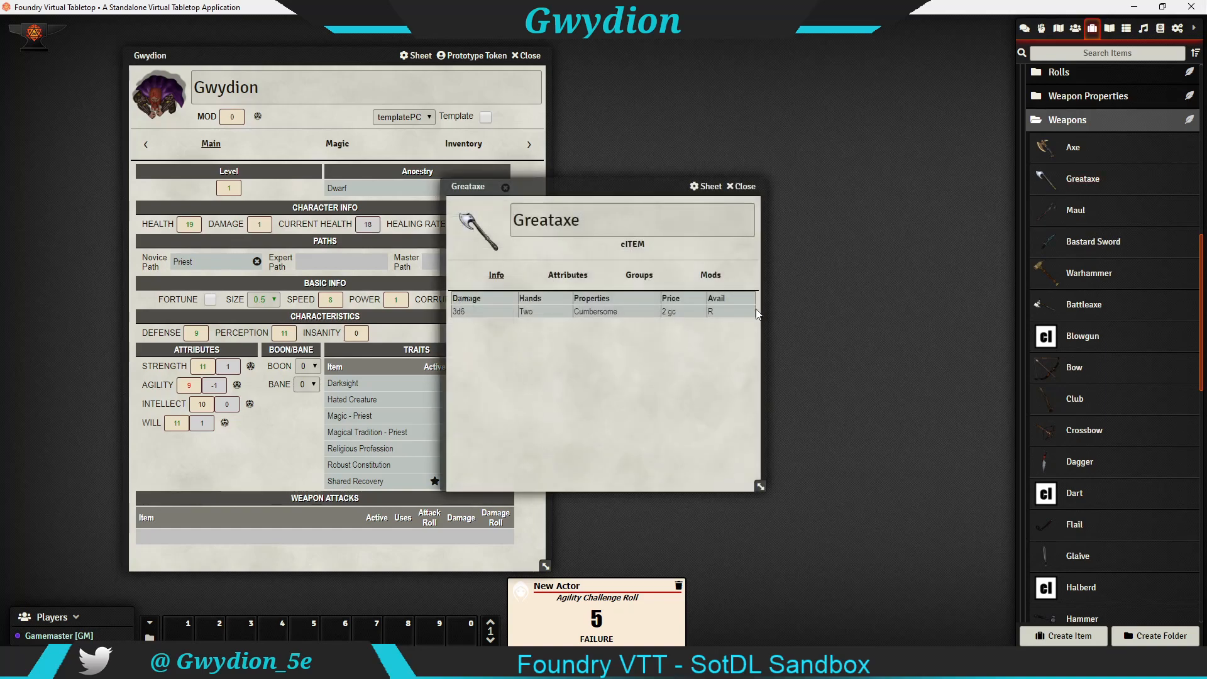
{"action": "left_click", "coordinate": [743, 186]}
{"action": "left_click_drag", "start_coordinate": [1094, 184], "coordinate": [271, 522]}
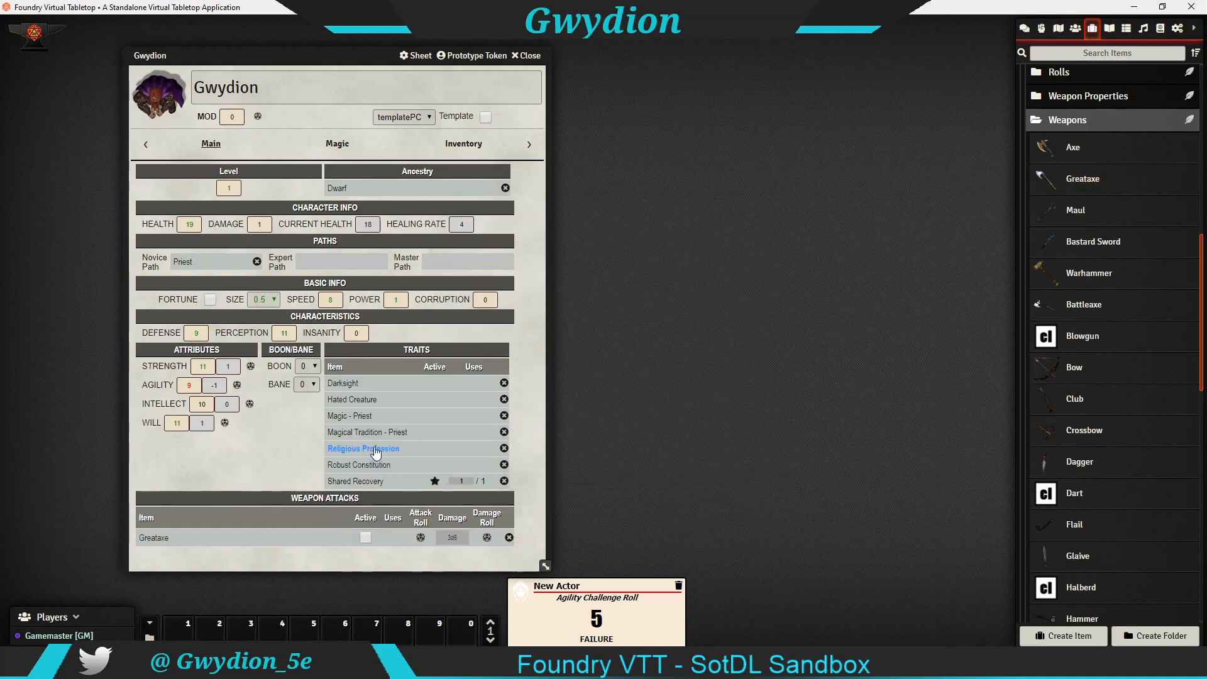
Step: Inspect the Greataxe's details from the weapon attacks list, placing them beside the character sheet, and close them
{"action": "left_click", "coordinate": [153, 538]}
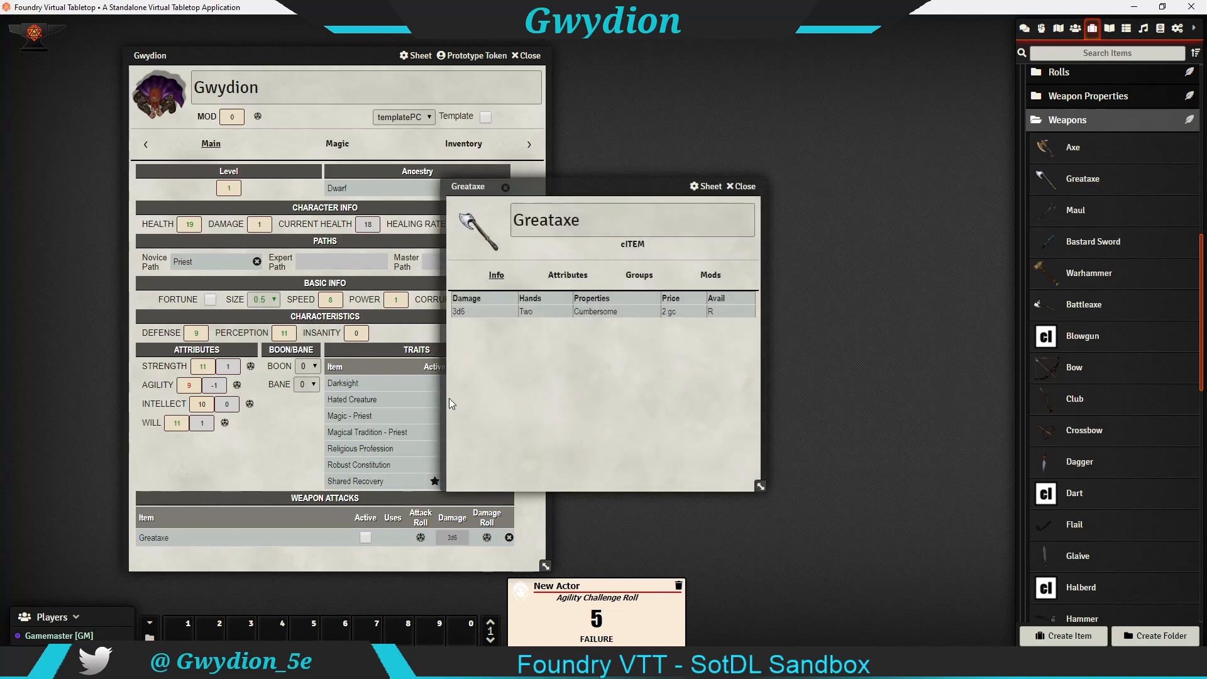
{"action": "left_click_drag", "start_coordinate": [569, 188], "coordinate": [693, 158]}
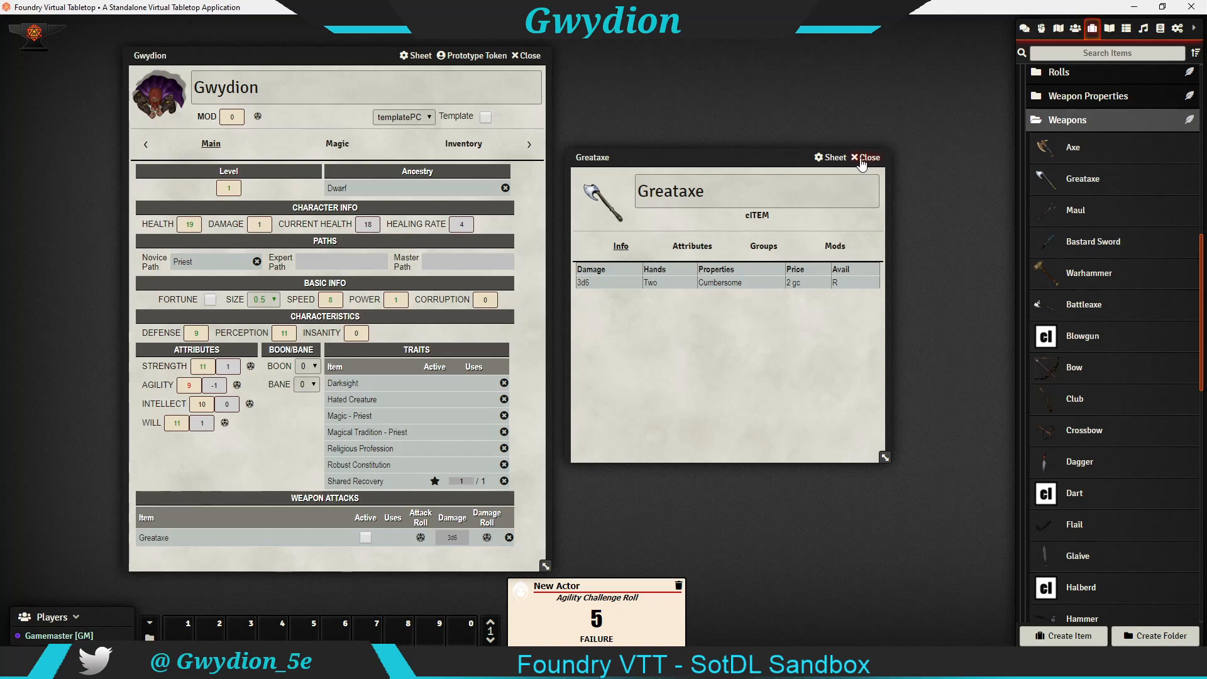
{"action": "left_click_drag", "start_coordinate": [363, 55], "coordinate": [328, 54]}
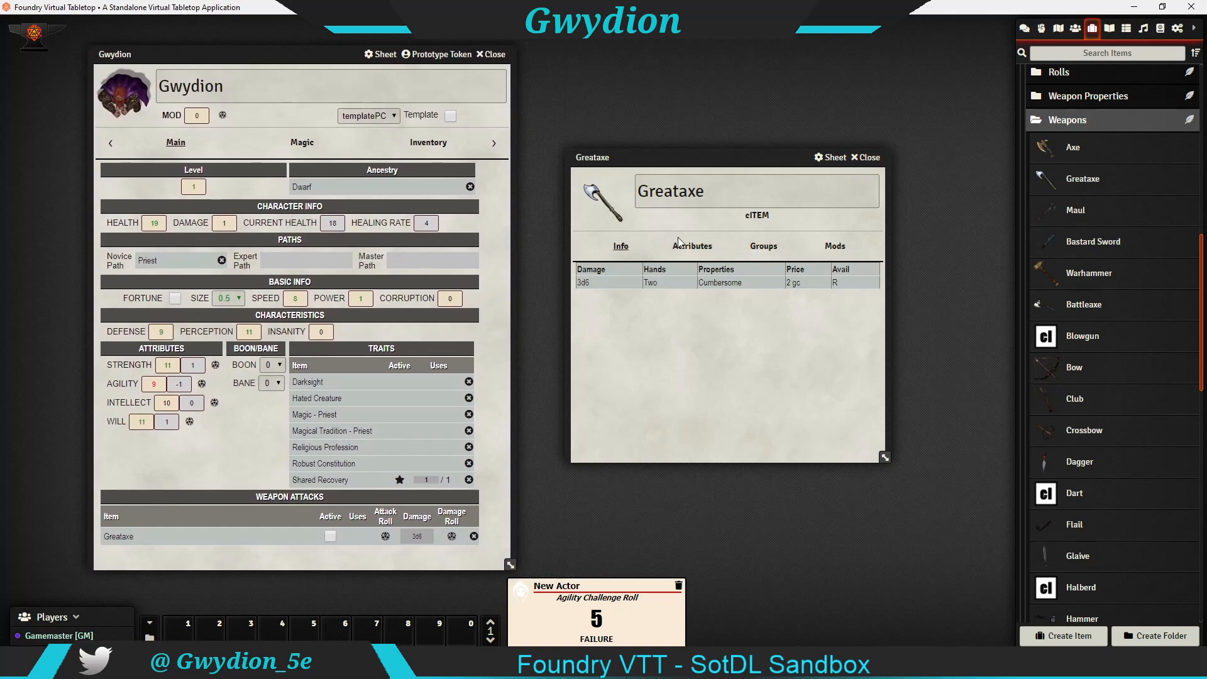
{"action": "left_click", "coordinate": [868, 158]}
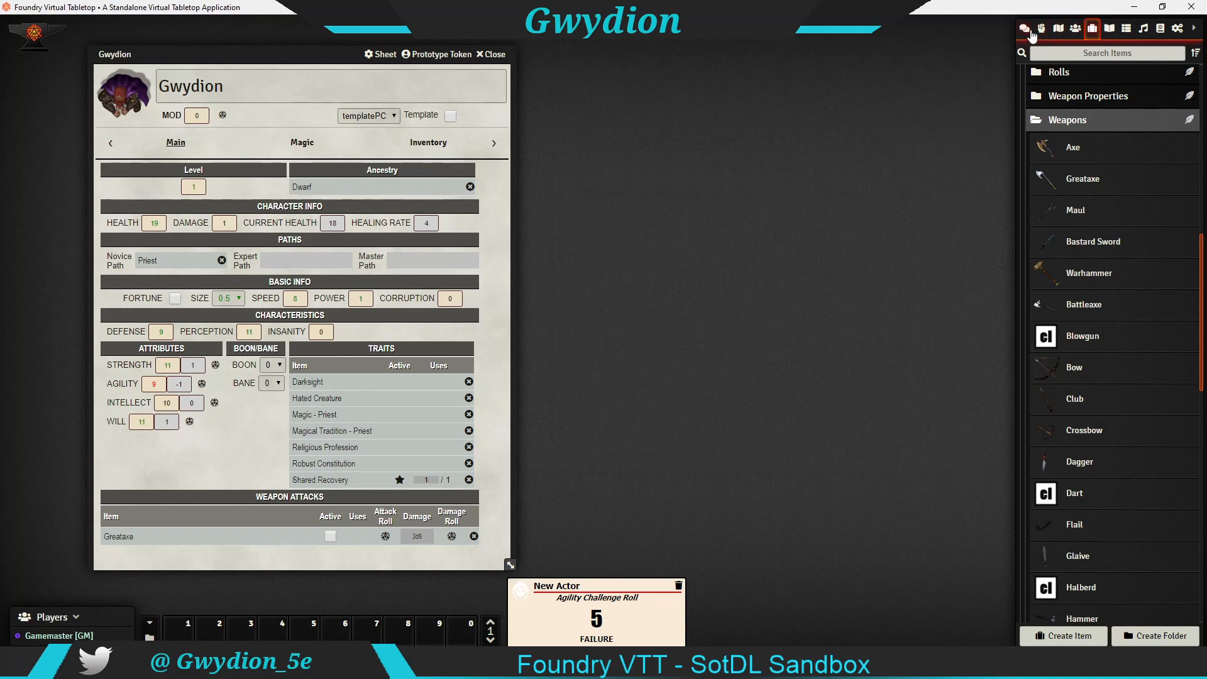
Step: Clear all messages from the chat log
{"action": "left_click", "coordinate": [1025, 29]}
{"action": "left_click", "coordinate": [1193, 587]}
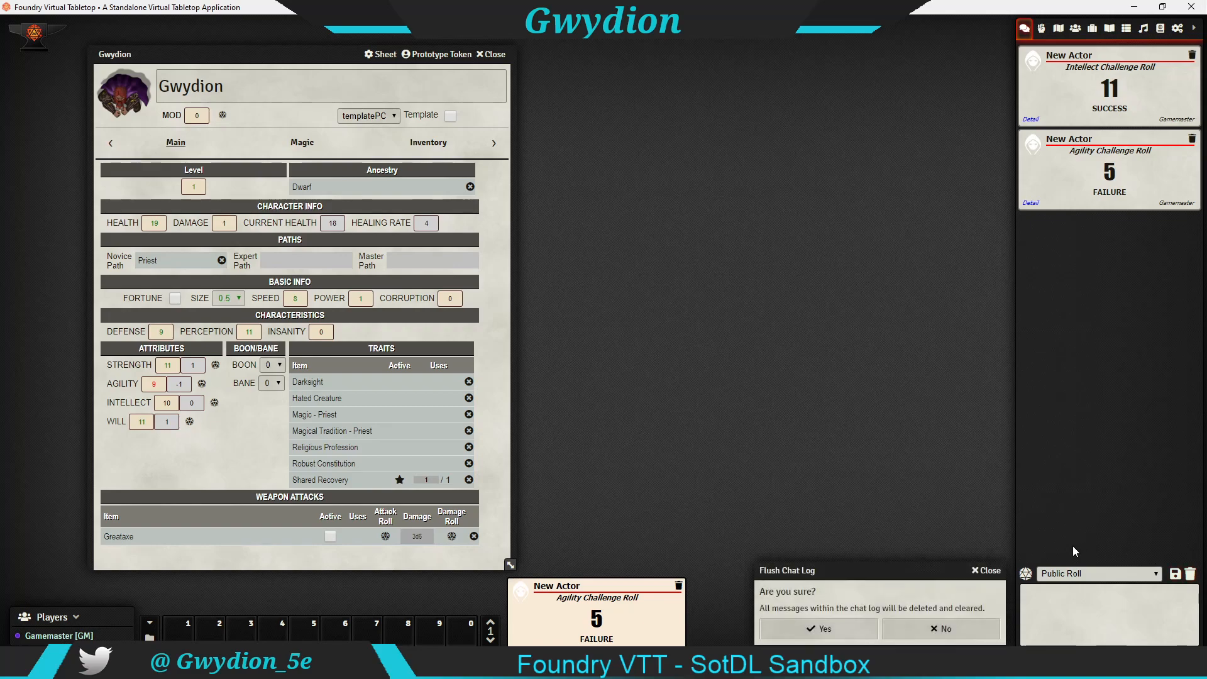
{"action": "left_click", "coordinate": [836, 632]}
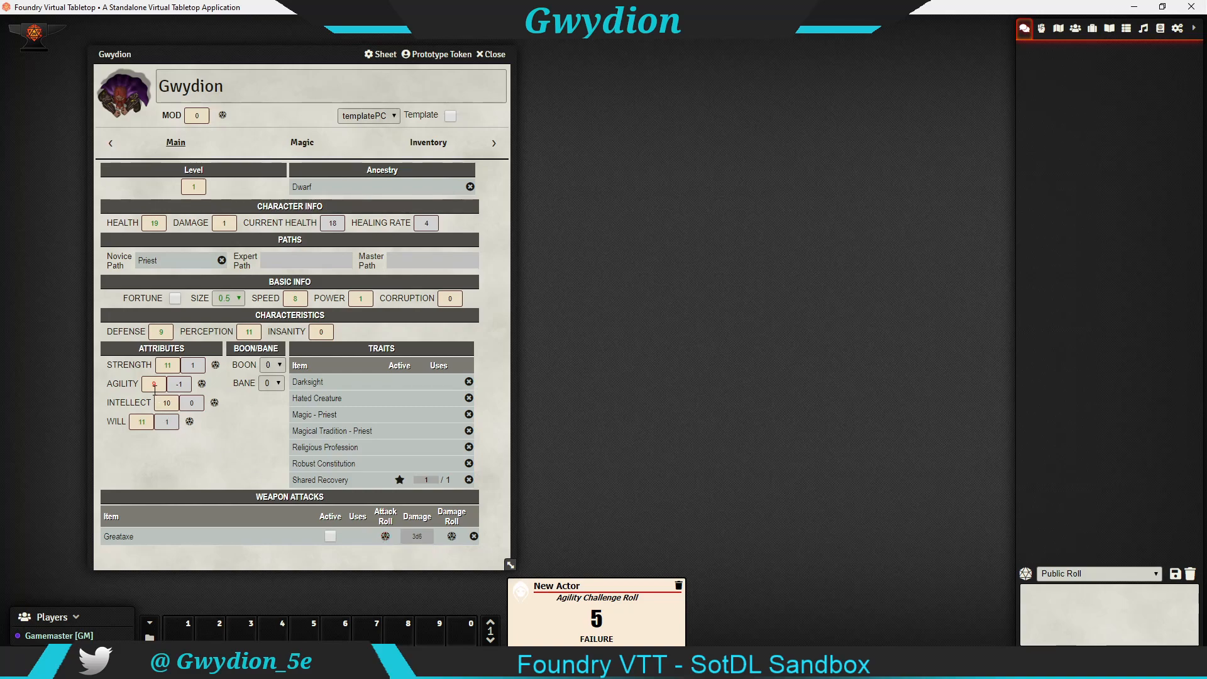
Step: Roll a Greataxe attack and review the roll's formula detail in the chat log
{"action": "left_click", "coordinate": [385, 536]}
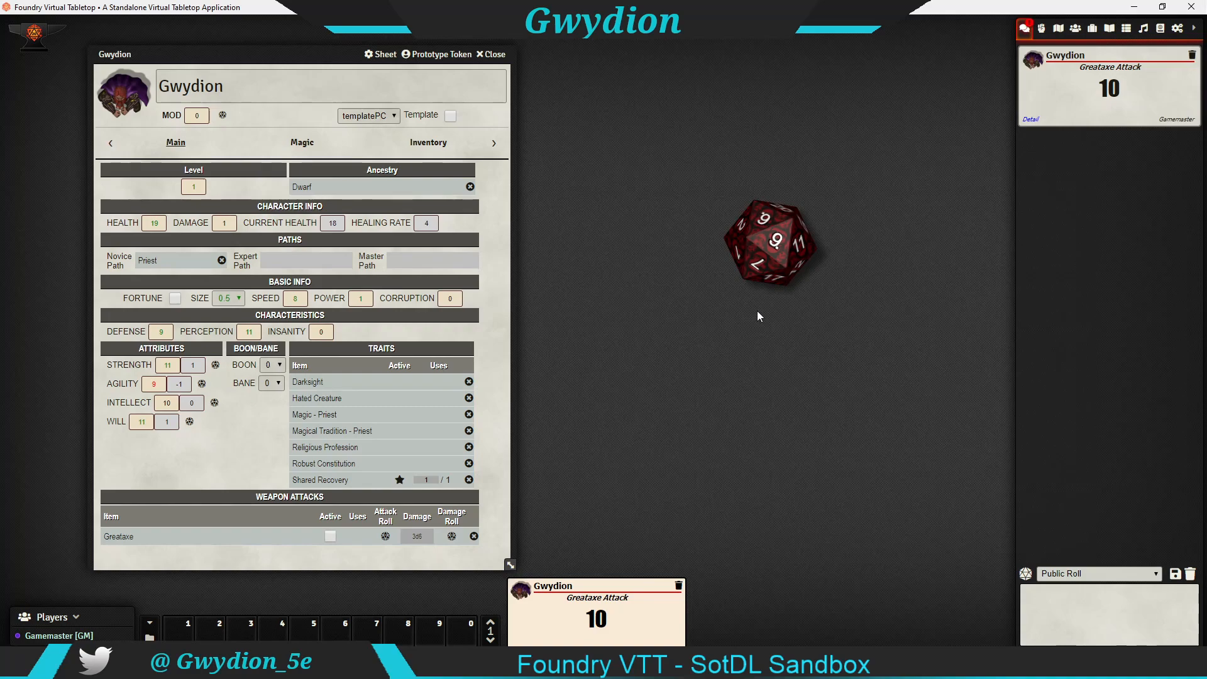
{"action": "left_click", "coordinate": [1031, 119]}
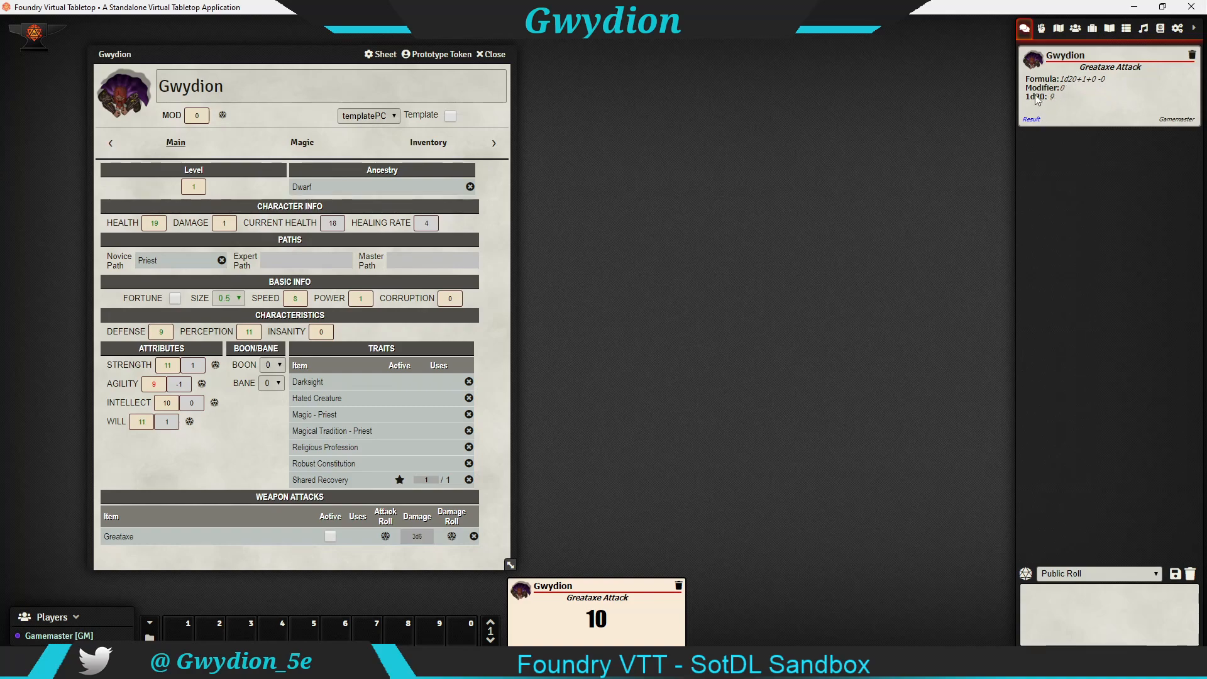
{"action": "left_click", "coordinate": [1031, 120]}
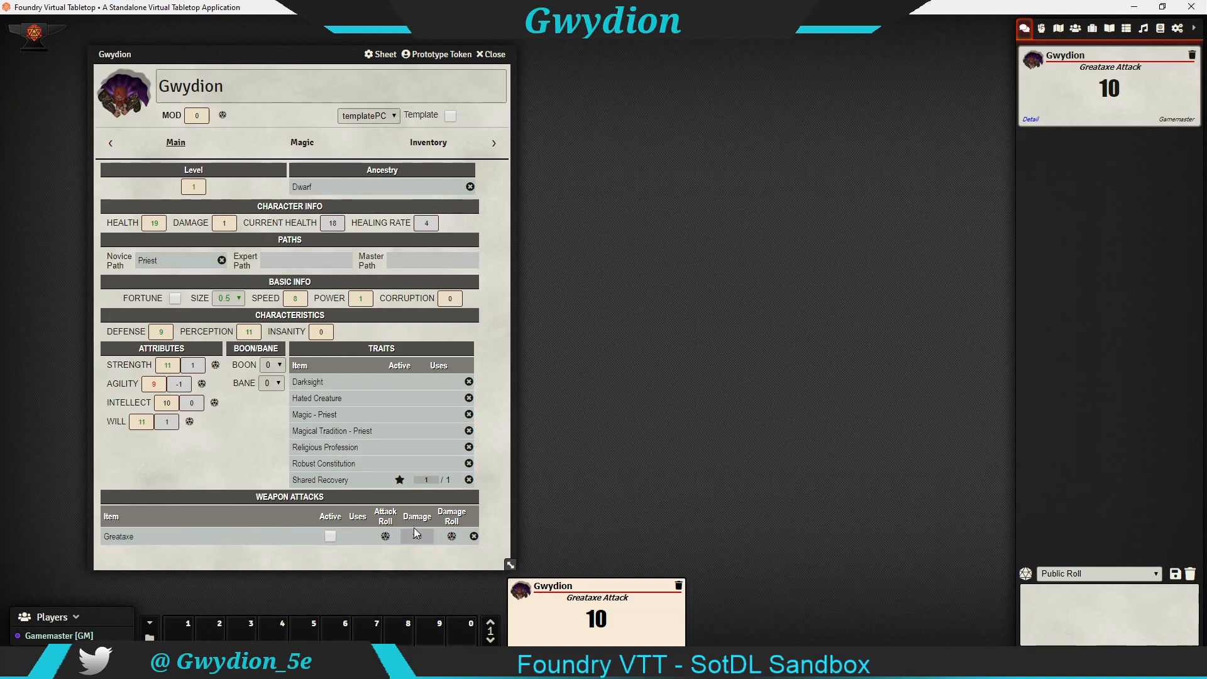
Step: Activate the Greataxe, roll its attack again and review that roll's formula and dice detail
{"action": "left_click", "coordinate": [330, 536]}
{"action": "left_click", "coordinate": [385, 537]}
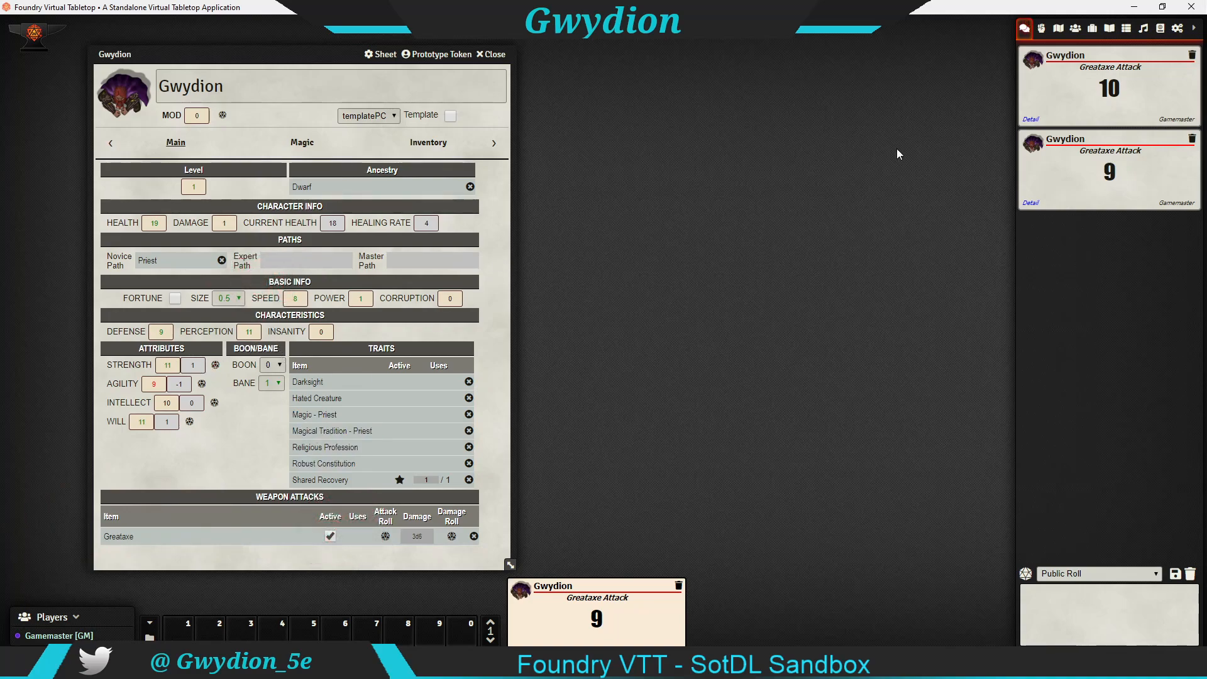
{"action": "left_click", "coordinate": [1025, 203]}
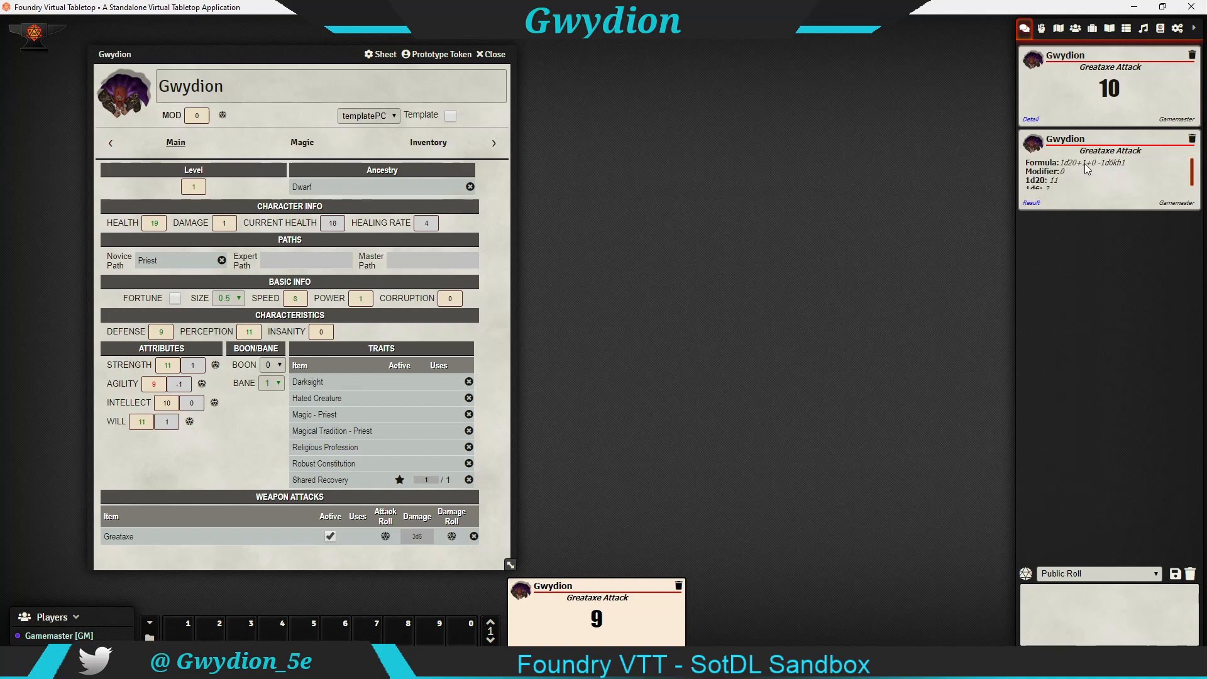
{"action": "scroll", "coordinate": [1113, 164], "scroll_direction": "down", "scroll_amount": 1}
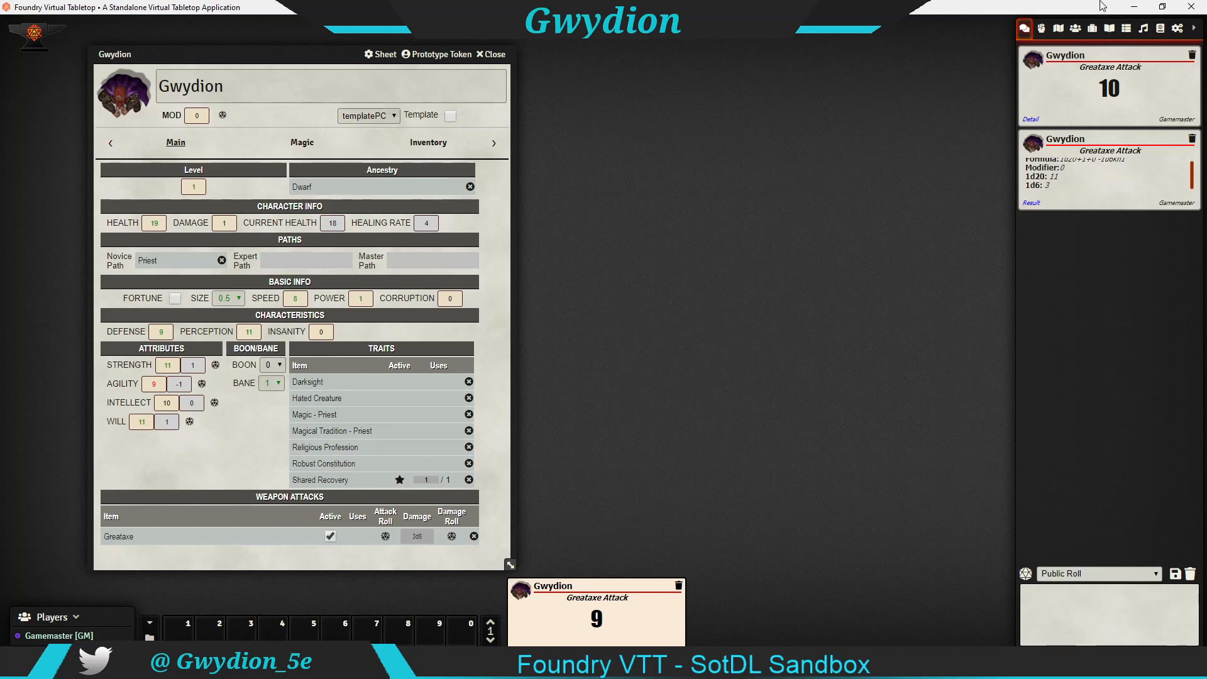
Step: Add the Axe from the Weapons folder to the character's weapon attacks
{"action": "left_click", "coordinate": [1093, 29]}
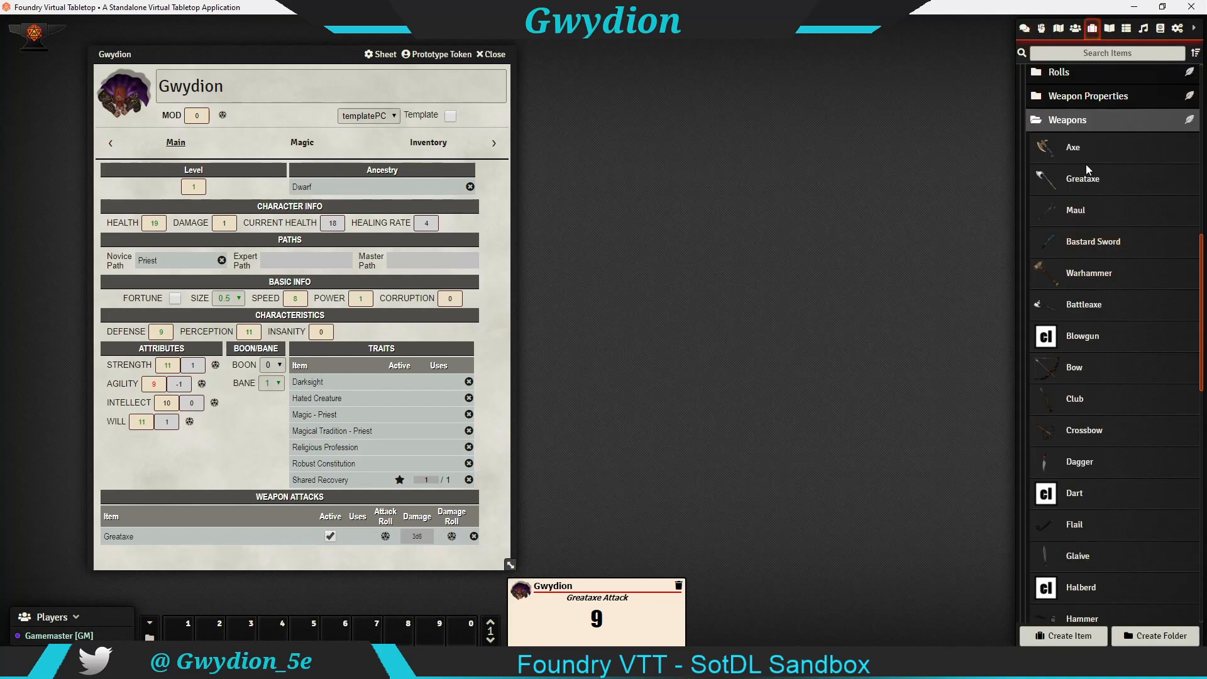
{"action": "left_click_drag", "start_coordinate": [1077, 153], "coordinate": [338, 526]}
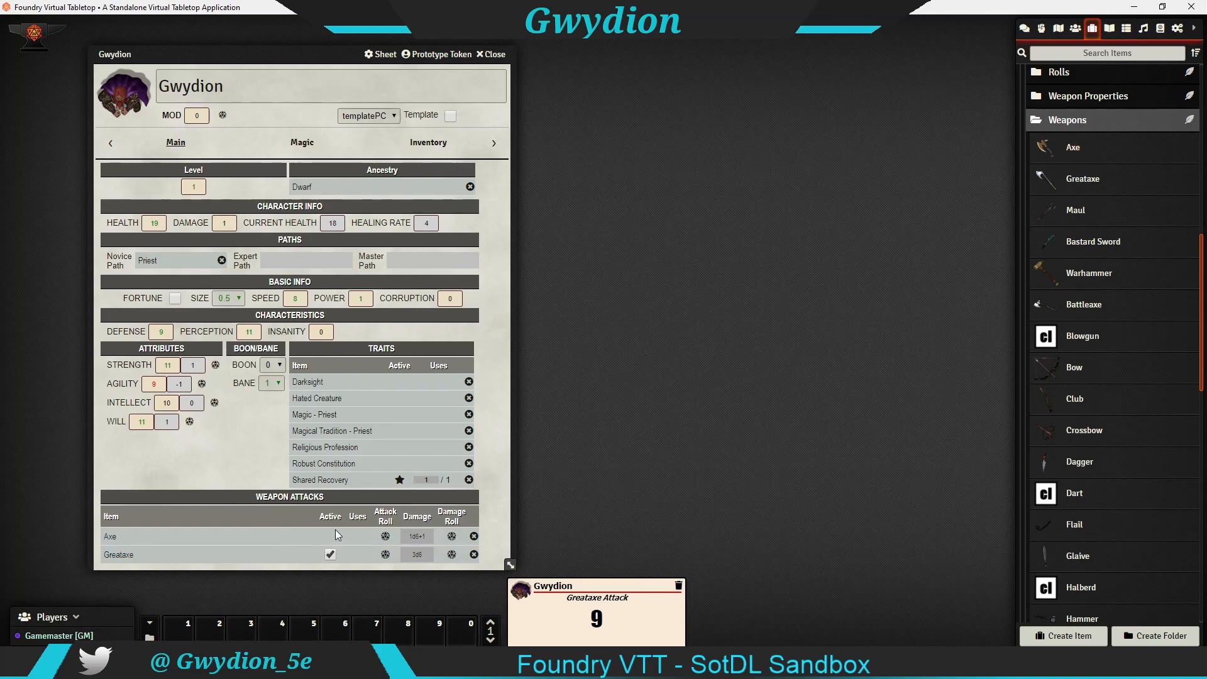
Step: Toggle the Greataxe's Active state, leaving it inactive, and set the Main page's Bane to 0
{"action": "left_click", "coordinate": [330, 554]}
{"action": "left_click", "coordinate": [330, 554]}
{"action": "left_click", "coordinate": [331, 553]}
{"action": "left_click", "coordinate": [335, 555]}
{"action": "left_click", "coordinate": [272, 383]}
{"action": "left_click", "coordinate": [272, 393]}
Step: Show the chat log and roll the Greataxe's damage
{"action": "left_click", "coordinate": [1024, 29]}
{"action": "left_click", "coordinate": [452, 555]}
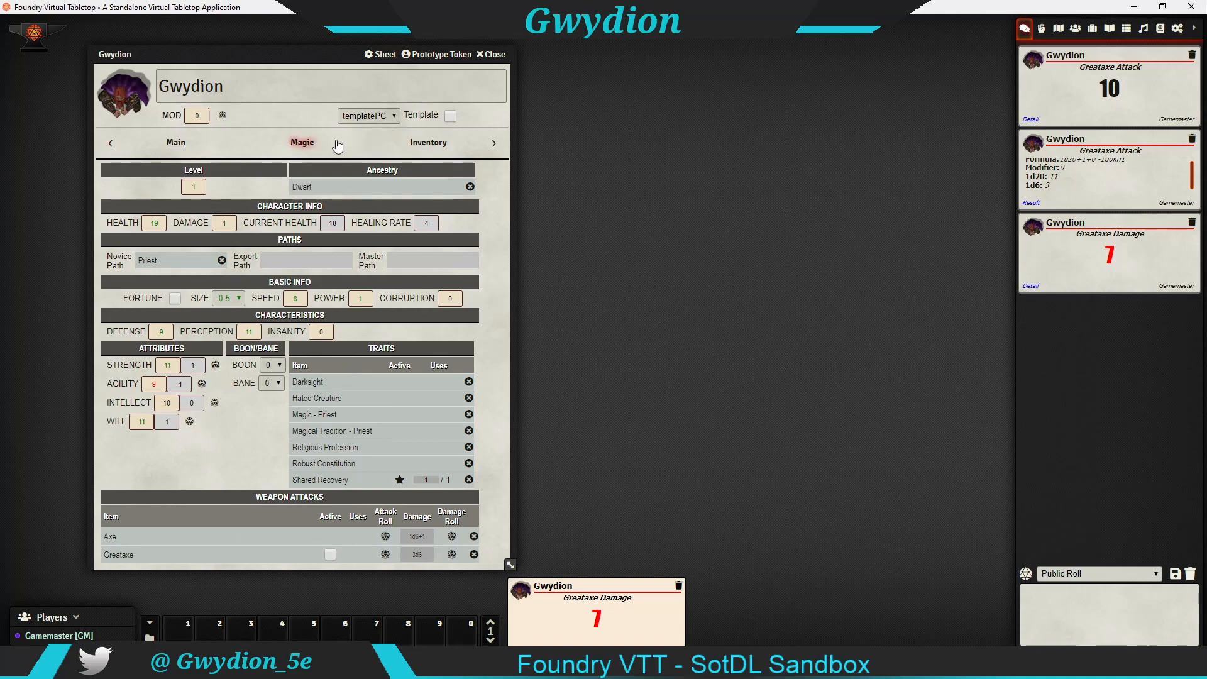
Step: Add Wind Blast and Flense from the compendium's Spells folder to the character's Magic page
{"action": "left_click", "coordinate": [307, 144]}
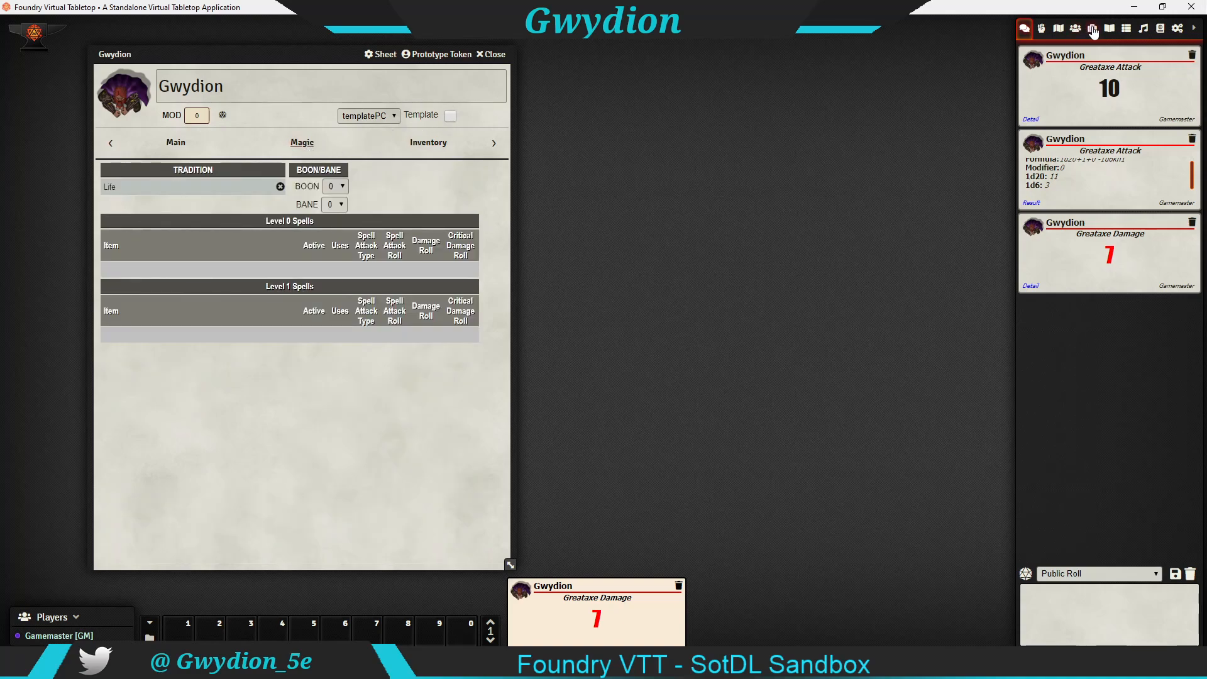
{"action": "left_click", "coordinate": [1092, 28]}
{"action": "left_click", "coordinate": [1076, 120]}
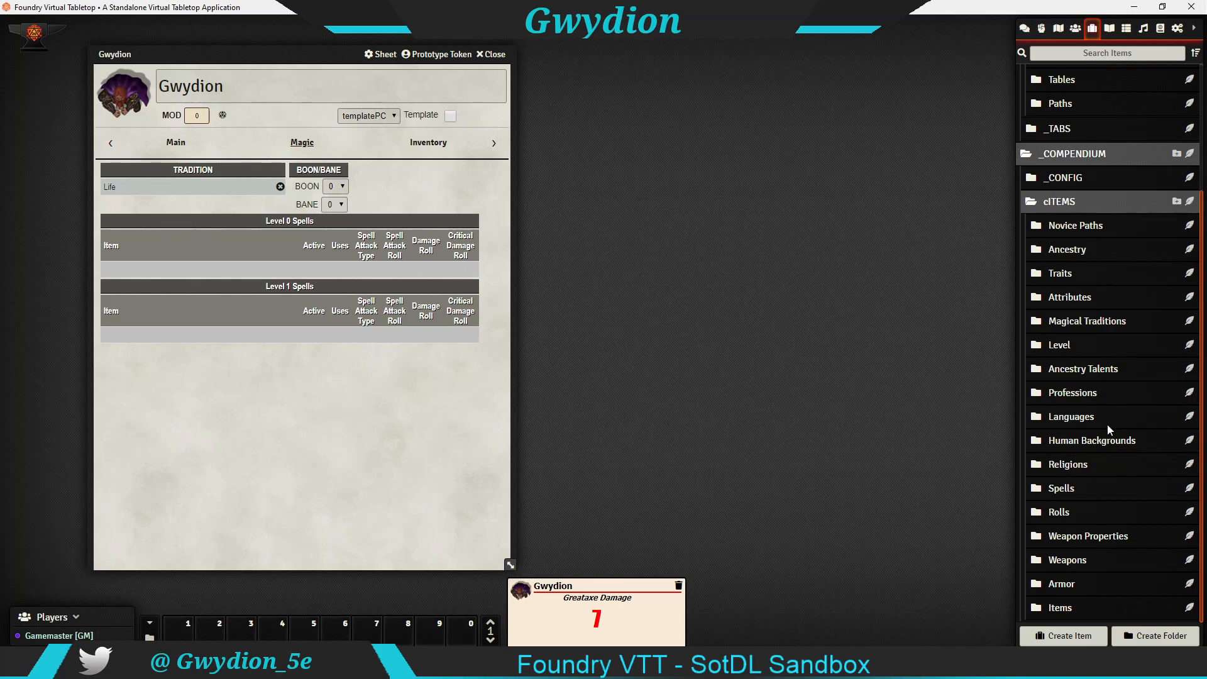
{"action": "left_click", "coordinate": [1082, 489]}
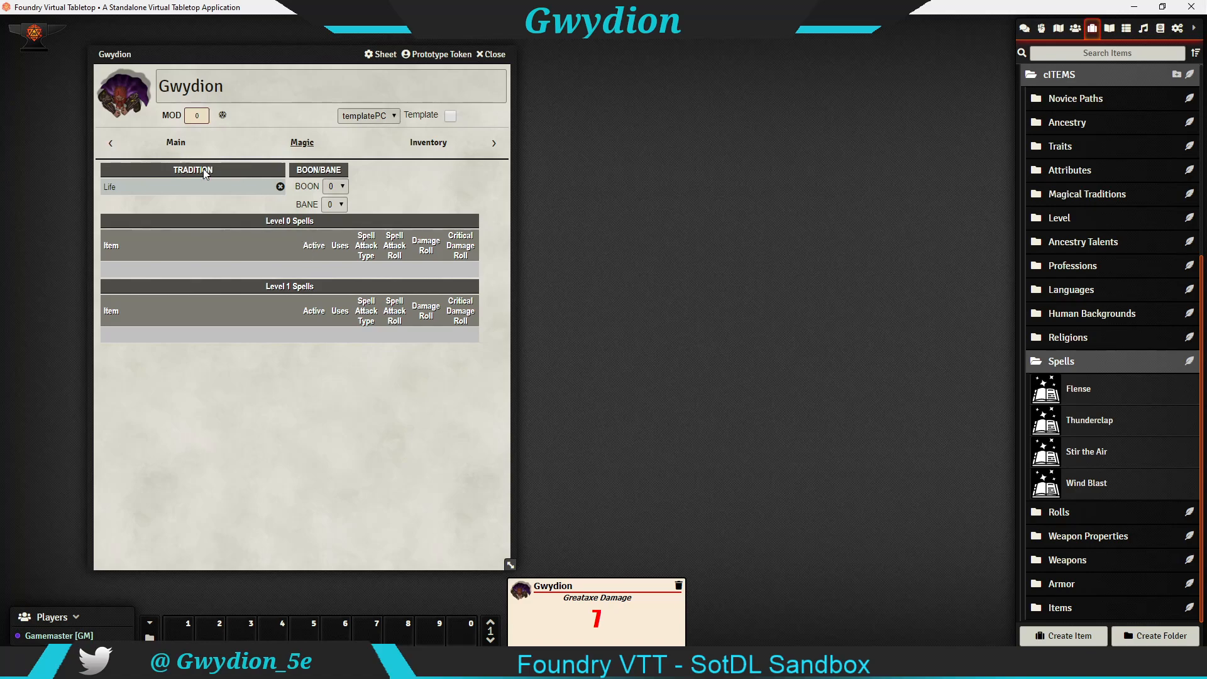
{"action": "left_click_drag", "start_coordinate": [1071, 492], "coordinate": [349, 496]}
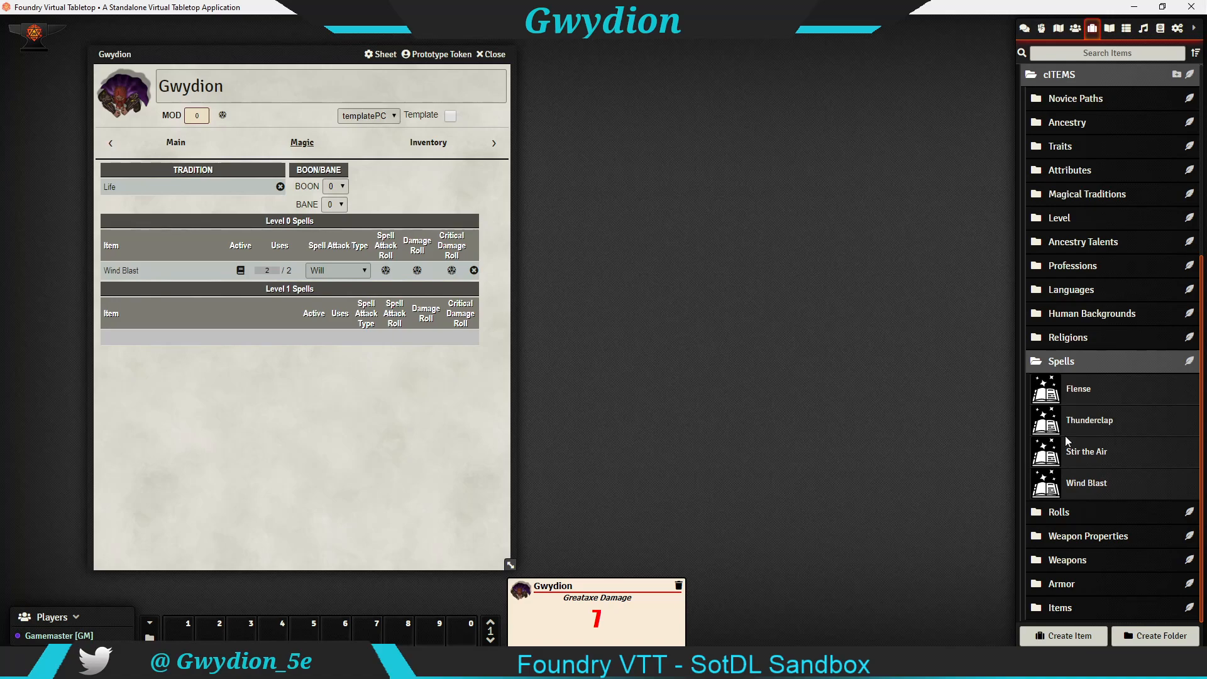
{"action": "left_click_drag", "start_coordinate": [1084, 394], "coordinate": [412, 543]}
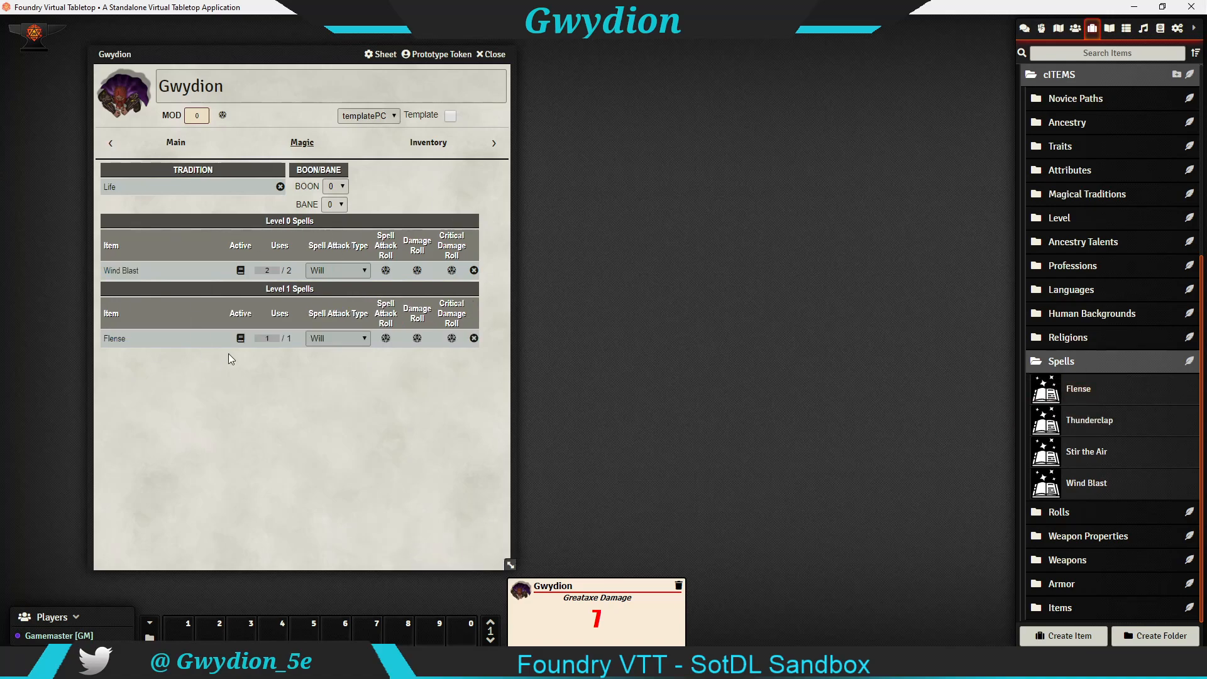
Step: Open Wind Blast's details beside the character sheet to read its target and attack description
{"action": "left_click", "coordinate": [116, 271]}
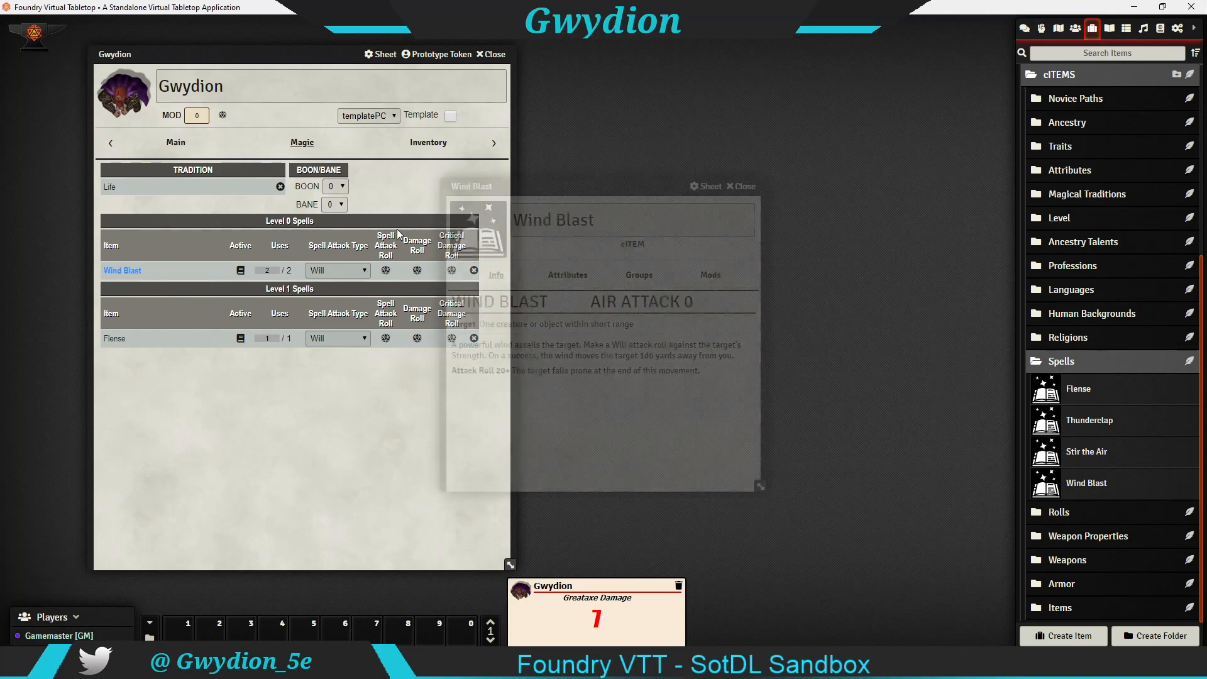
{"action": "left_click_drag", "start_coordinate": [521, 181], "coordinate": [654, 114]}
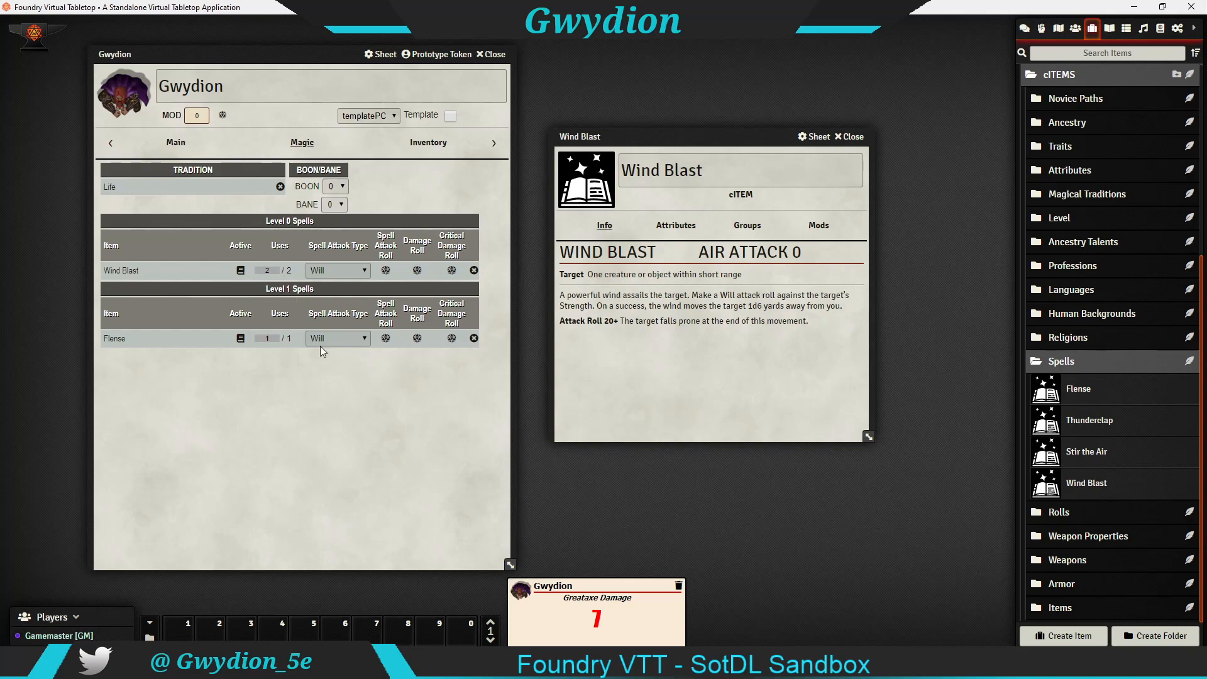
Step: Try Strength CR as Wind Blast's spell attack type, then set it back to Will
{"action": "left_click", "coordinate": [365, 272]}
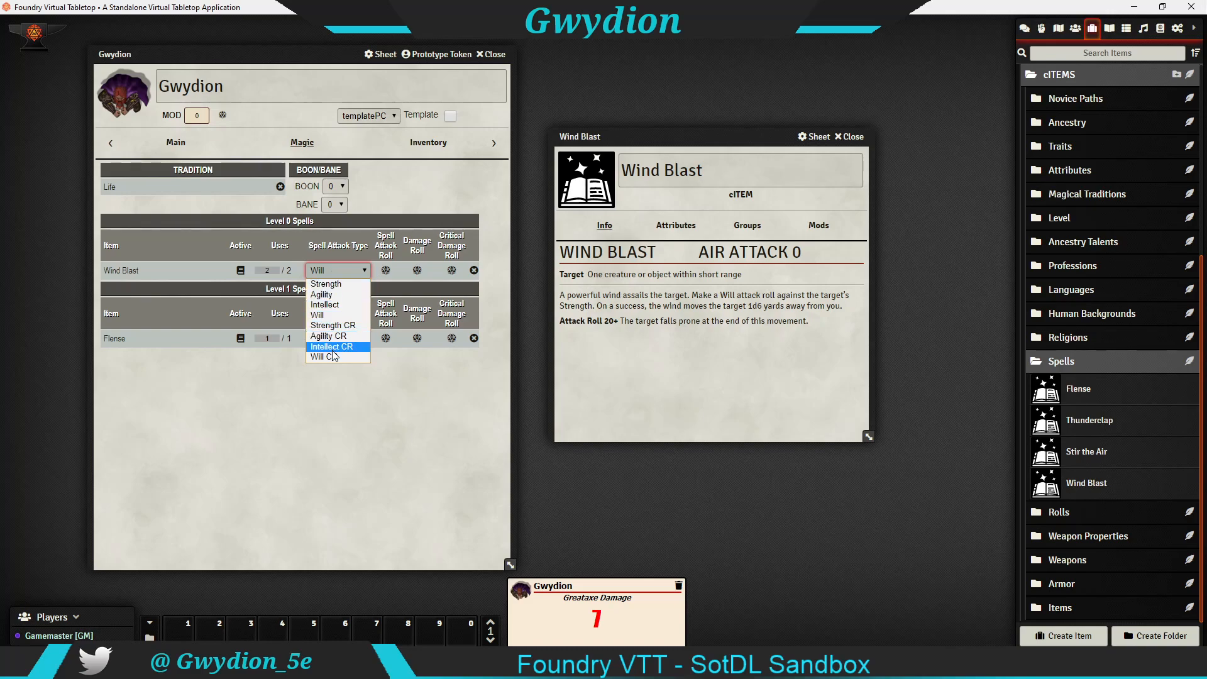
{"action": "left_click", "coordinate": [335, 326]}
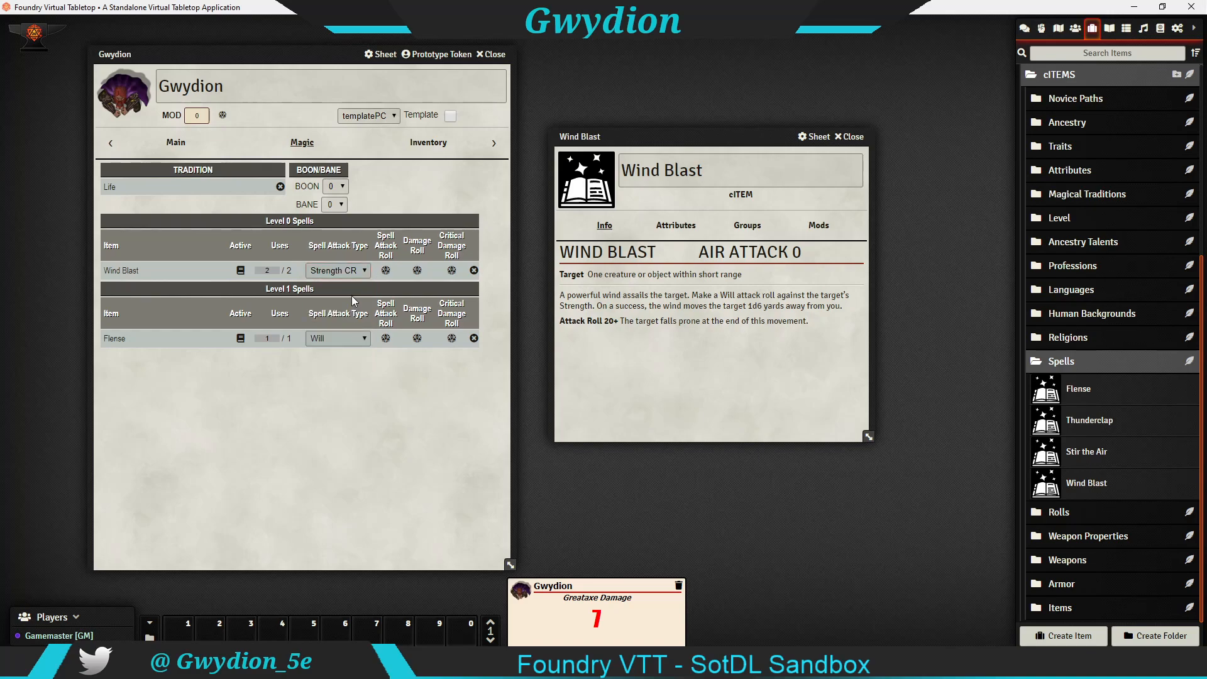
{"action": "left_click", "coordinate": [360, 271]}
{"action": "left_click", "coordinate": [333, 315]}
{"action": "left_click_drag", "start_coordinate": [698, 136], "coordinate": [655, 158]}
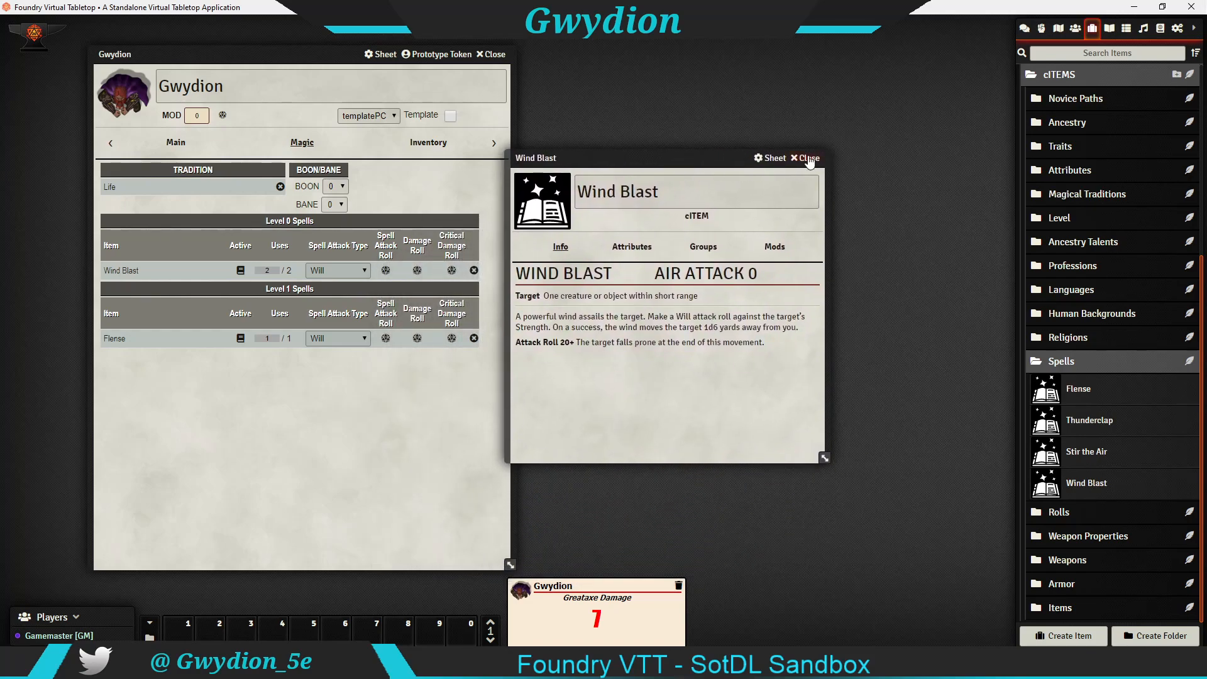
Step: Close Wind Blast's details and open Flense's description beside the character sheet
{"action": "left_click", "coordinate": [811, 156]}
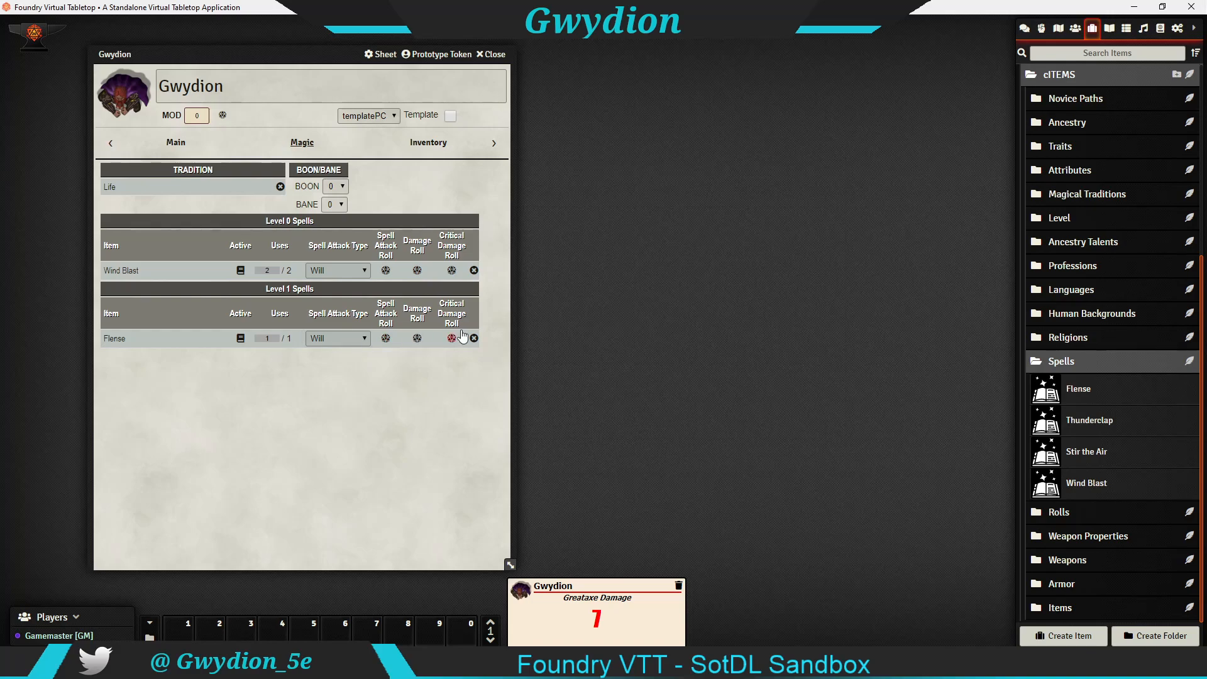
{"action": "left_click", "coordinate": [125, 338]}
{"action": "left_click_drag", "start_coordinate": [539, 195], "coordinate": [640, 118]}
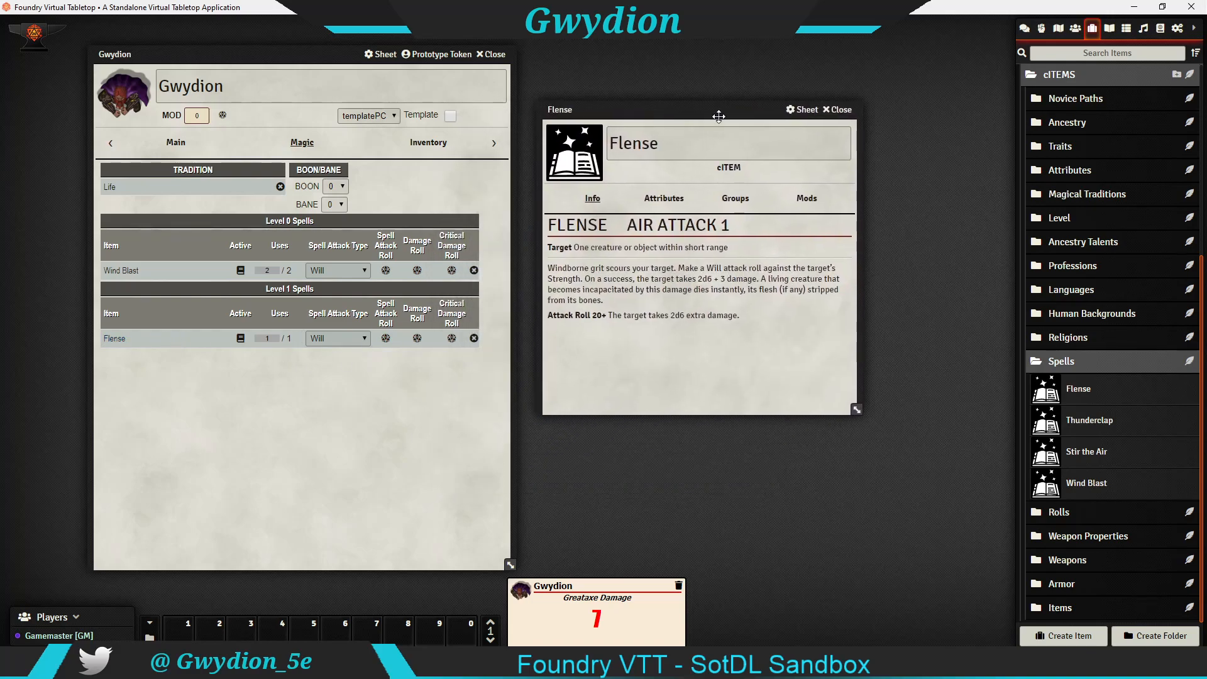
Step: Show the chat log and clear all of its messages
{"action": "left_click", "coordinate": [1062, 30]}
{"action": "left_click", "coordinate": [1078, 28]}
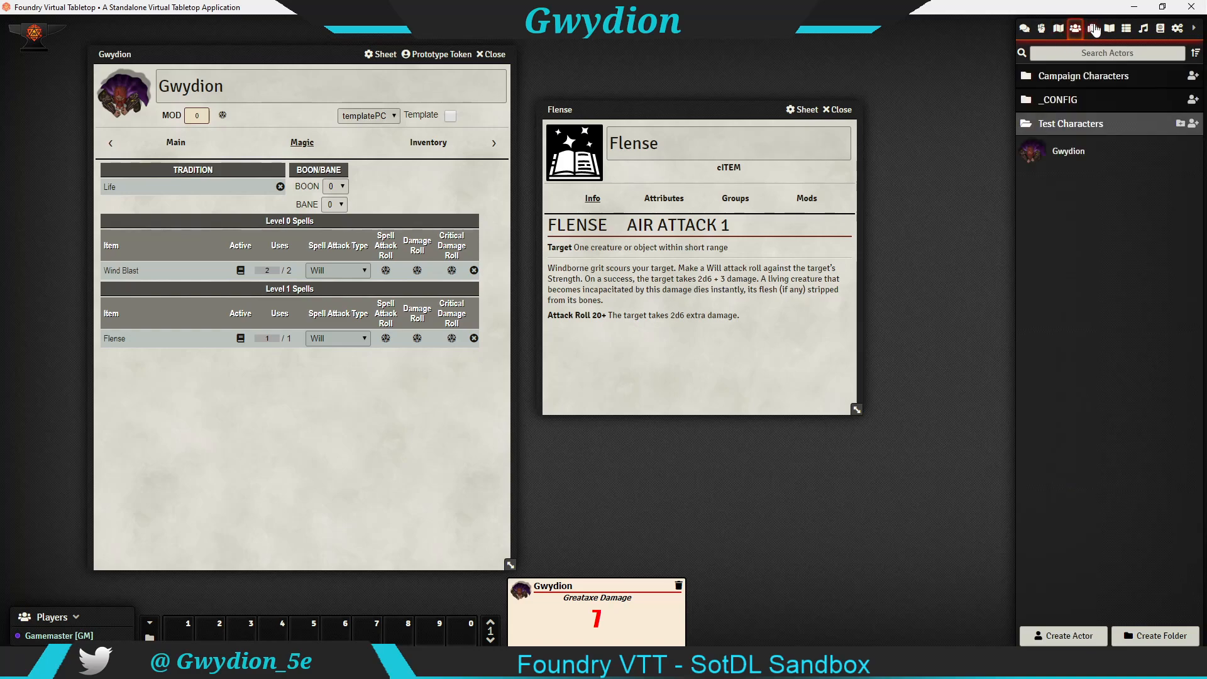
{"action": "left_click", "coordinate": [1093, 28]}
{"action": "left_click", "coordinate": [1025, 28]}
{"action": "left_click", "coordinate": [1190, 574]}
{"action": "left_click", "coordinate": [814, 627]}
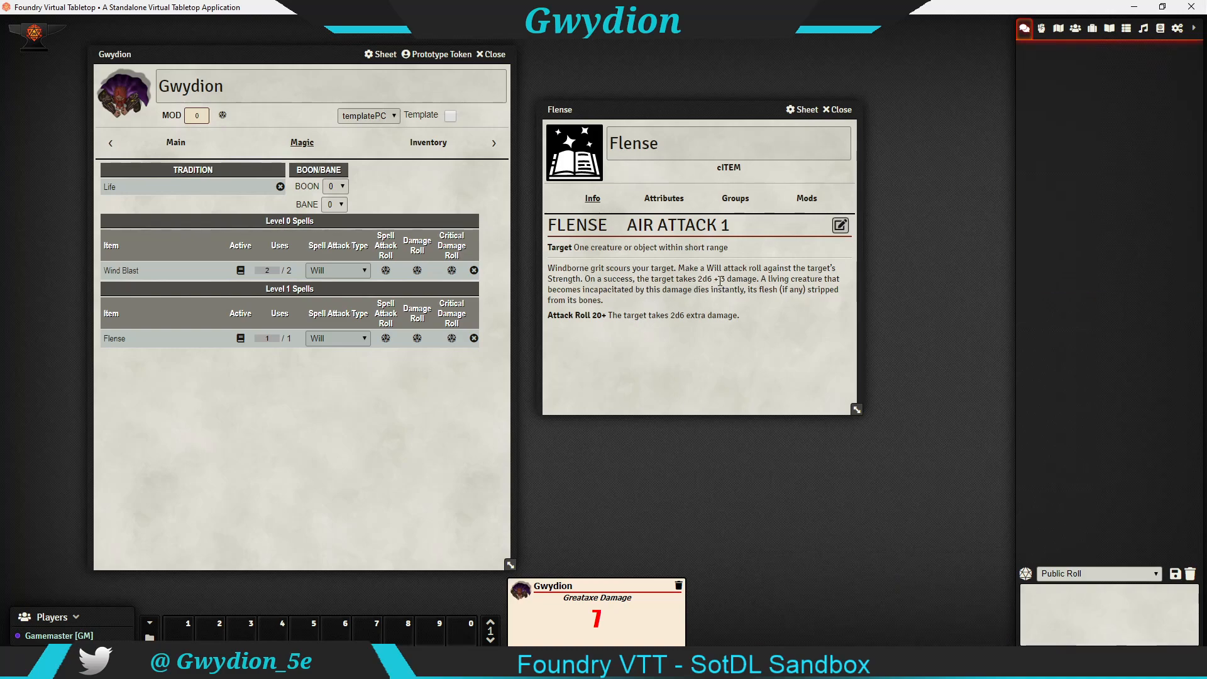
Step: Roll Flense's spell attack, expand the roll's formula, and compare it with the character's Will modifier on the Main page
{"action": "left_click", "coordinate": [386, 339]}
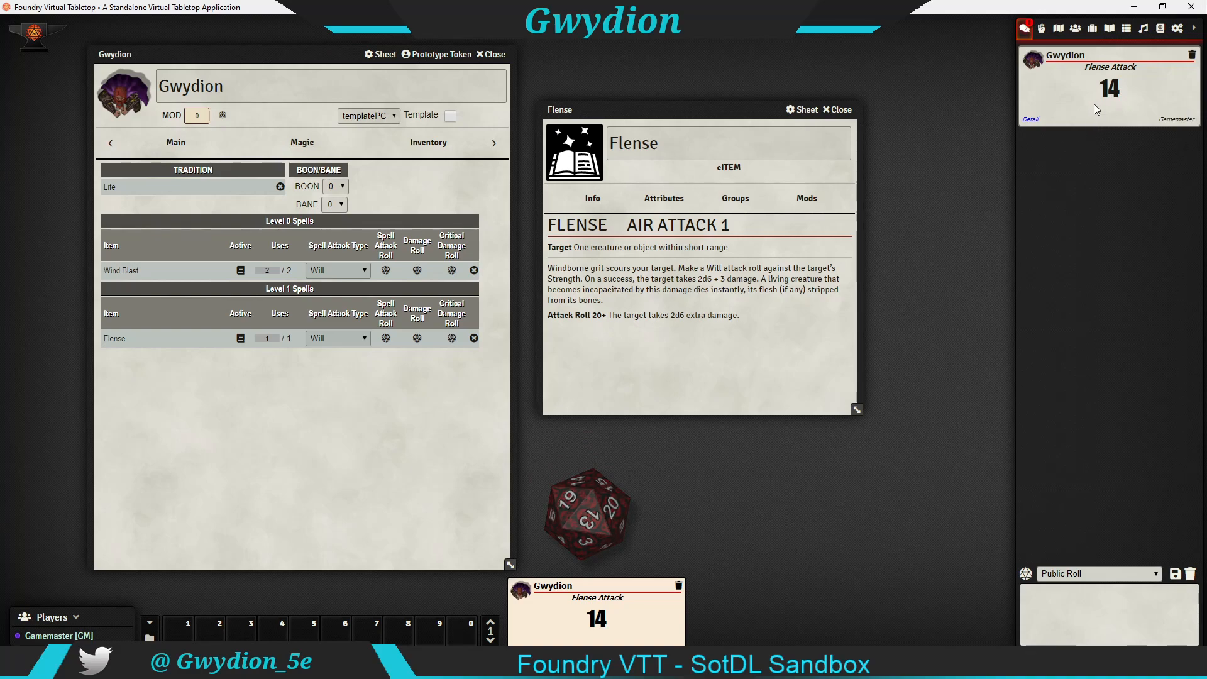
{"action": "left_click", "coordinate": [1031, 119]}
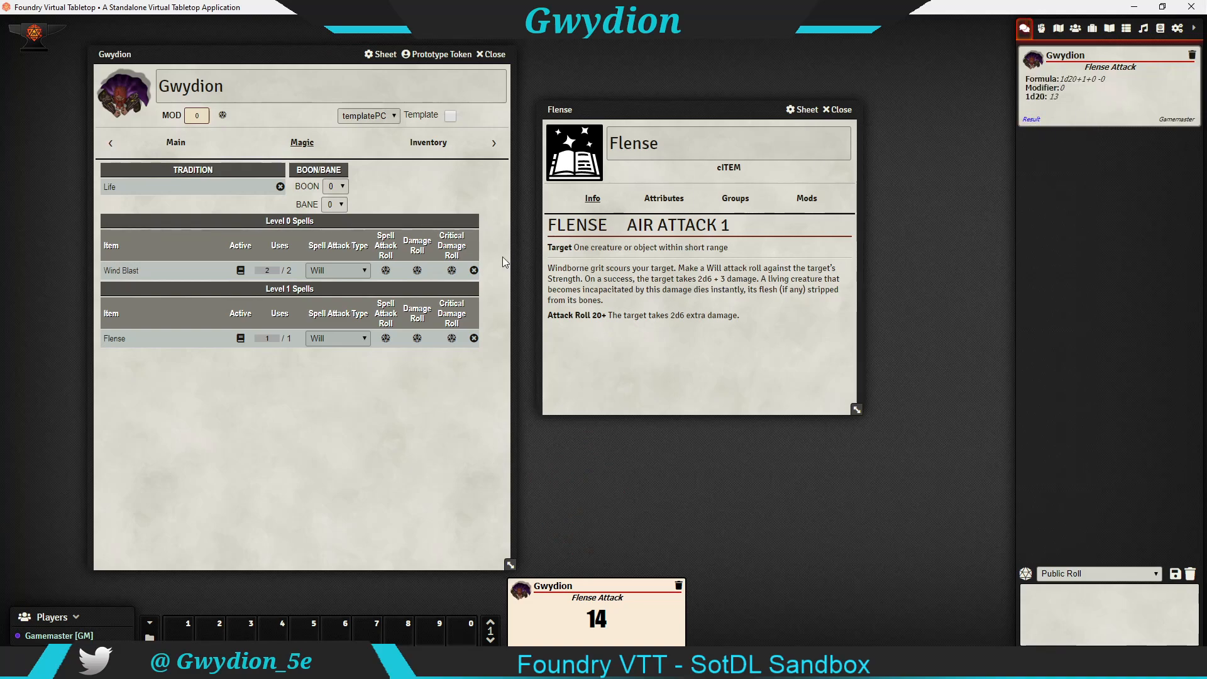
{"action": "left_click", "coordinate": [172, 151]}
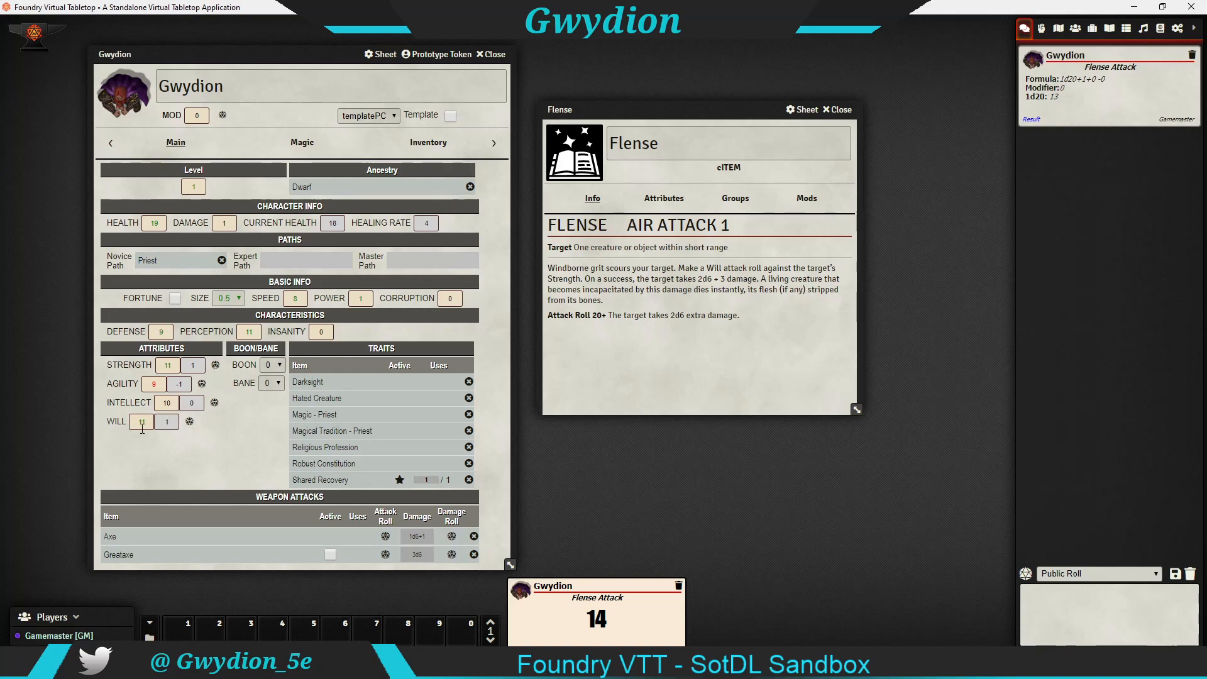
{"action": "left_click", "coordinate": [302, 143]}
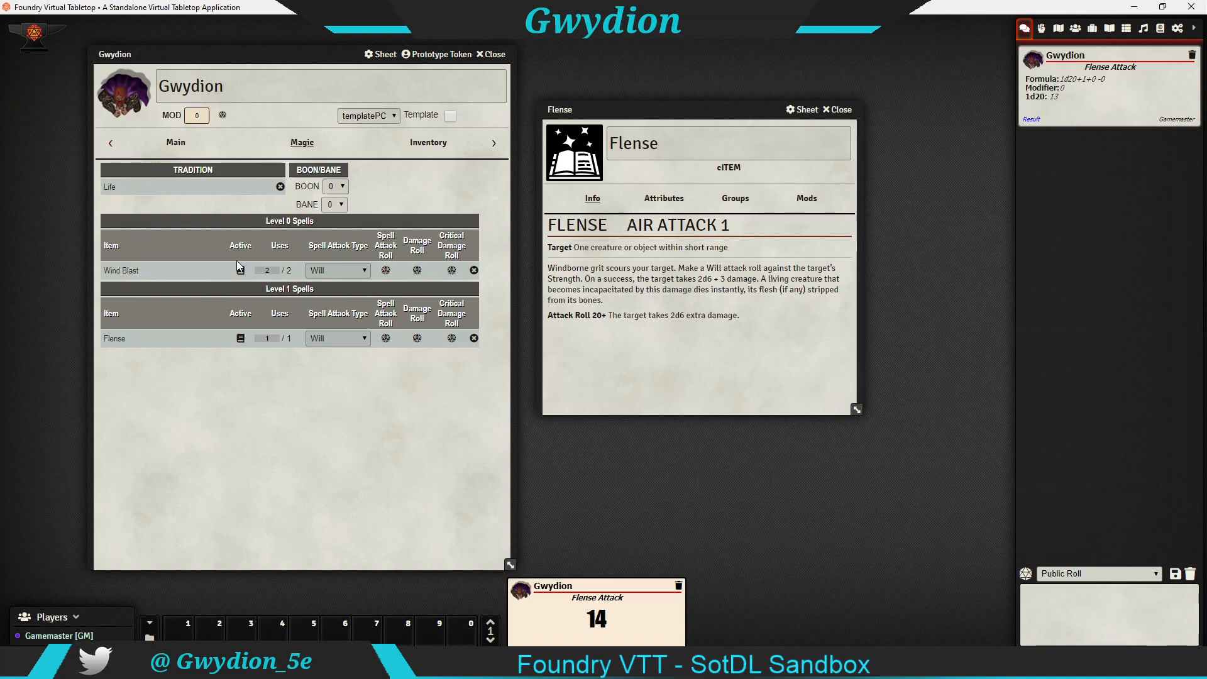
Step: Spend Flense's use on the Magic page, then roll its damage and its critical damage
{"action": "left_click", "coordinate": [240, 340]}
{"action": "left_click", "coordinate": [1031, 119]}
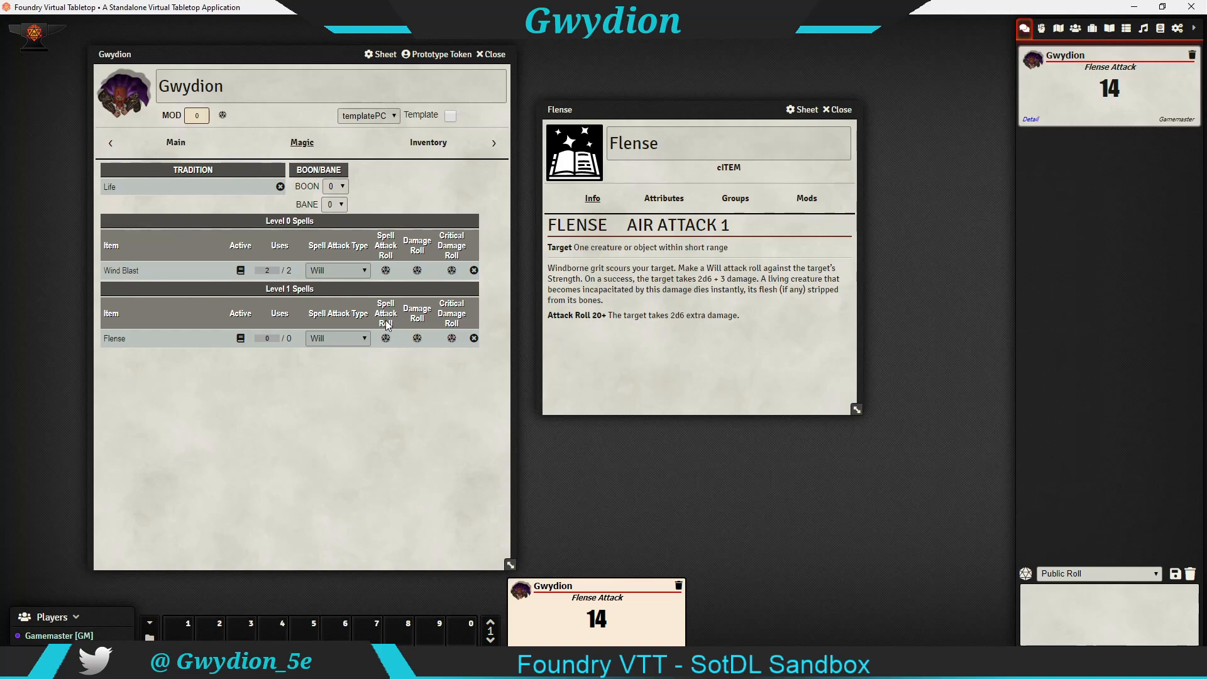
{"action": "left_click", "coordinate": [451, 339]}
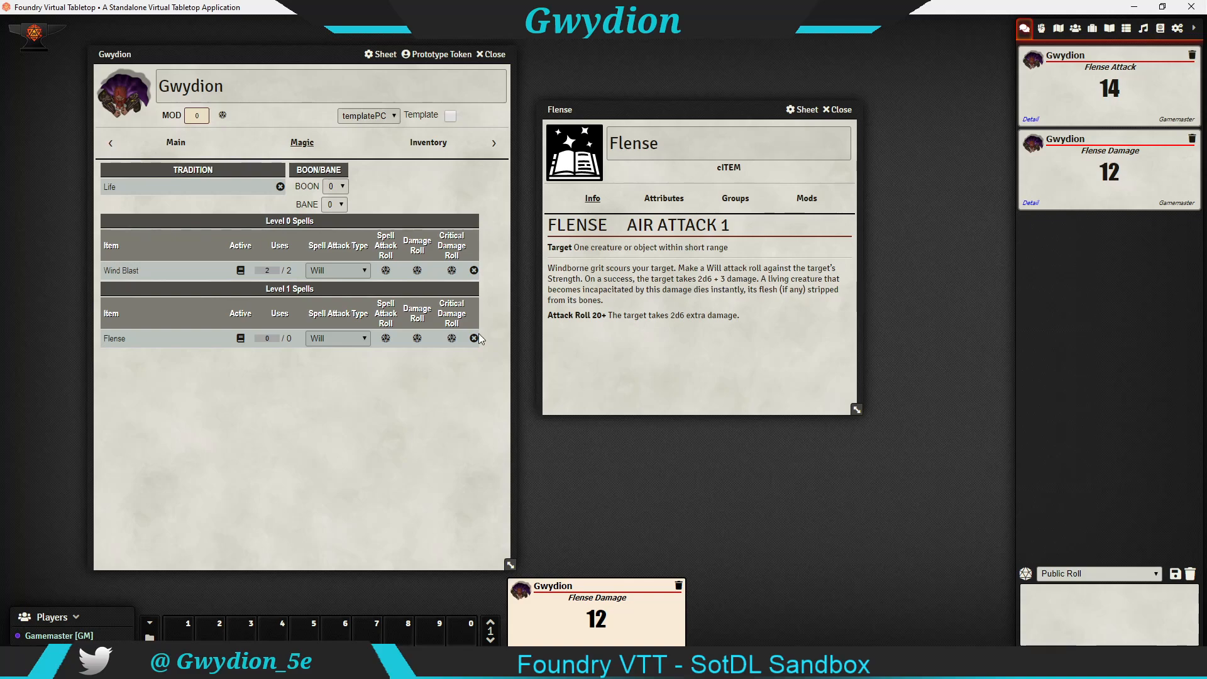
{"action": "left_click", "coordinate": [451, 339]}
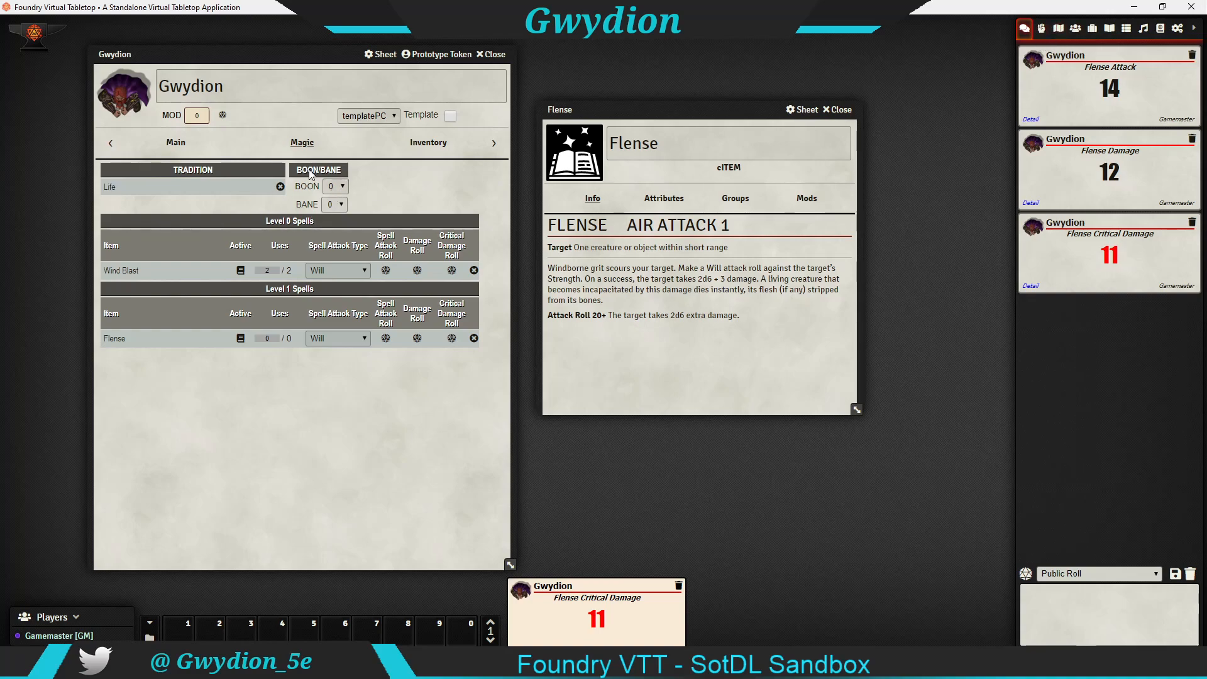
Step: Set the spell Boon to 3, roll Flense's attack, and expand the roll's formula in the chat log
{"action": "left_click", "coordinate": [336, 191]}
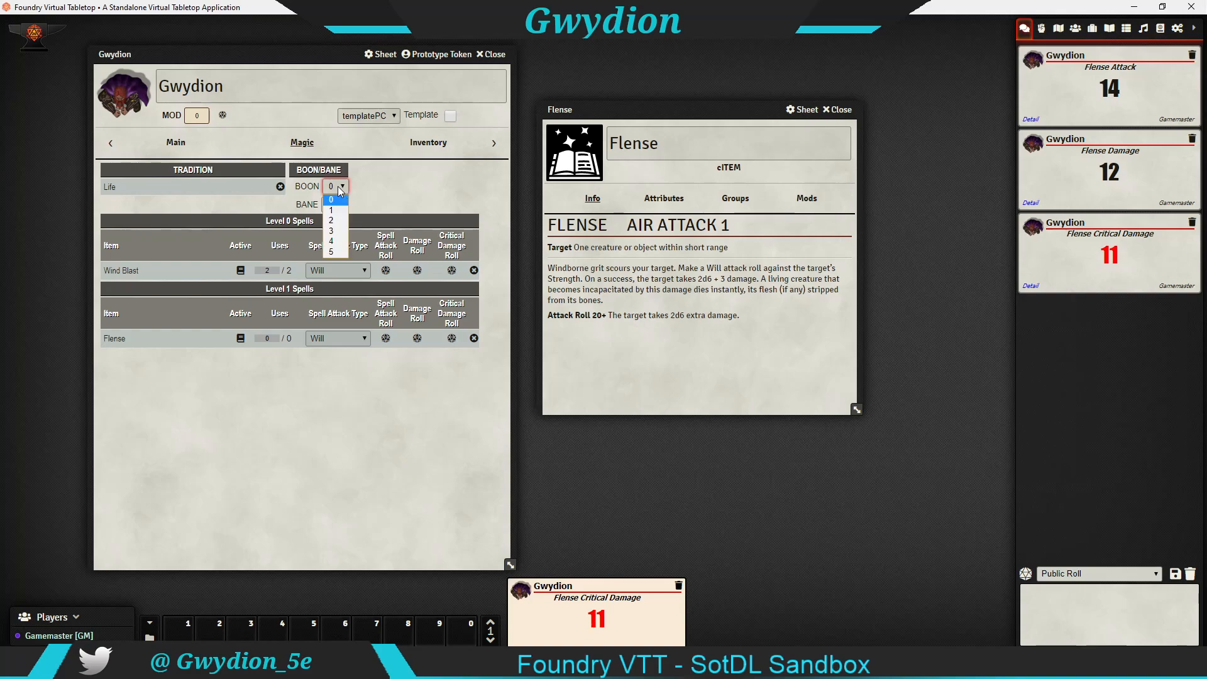
{"action": "left_click", "coordinate": [333, 228]}
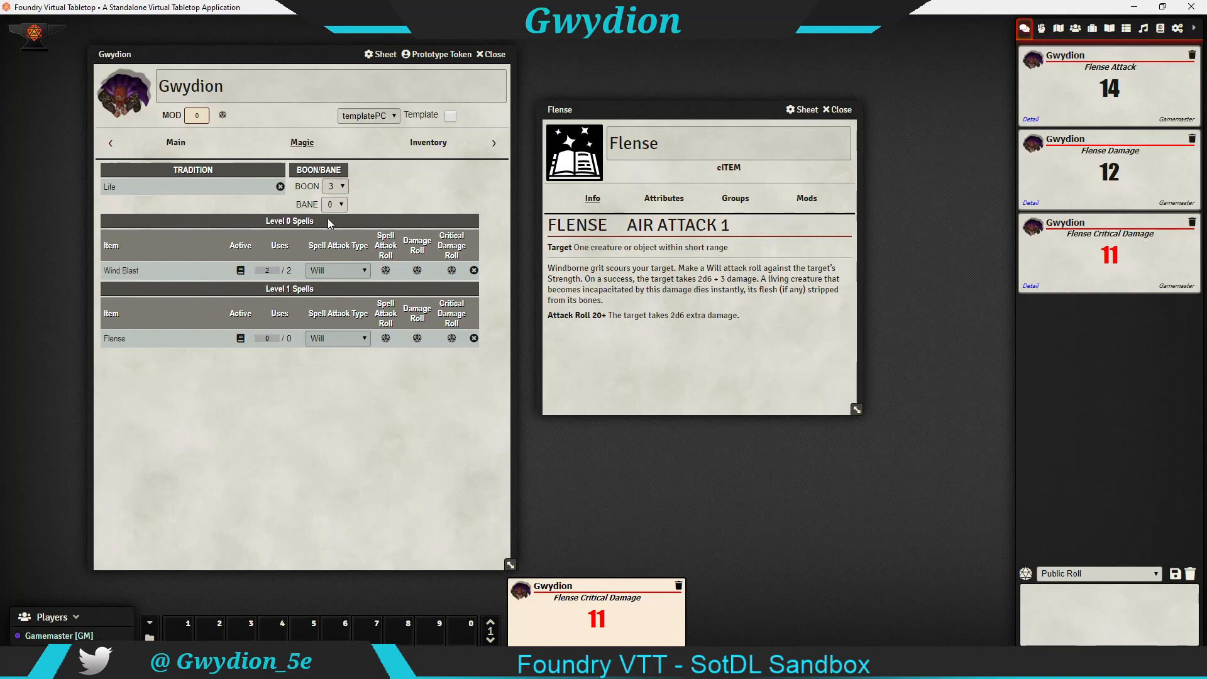
{"action": "left_click", "coordinate": [385, 338]}
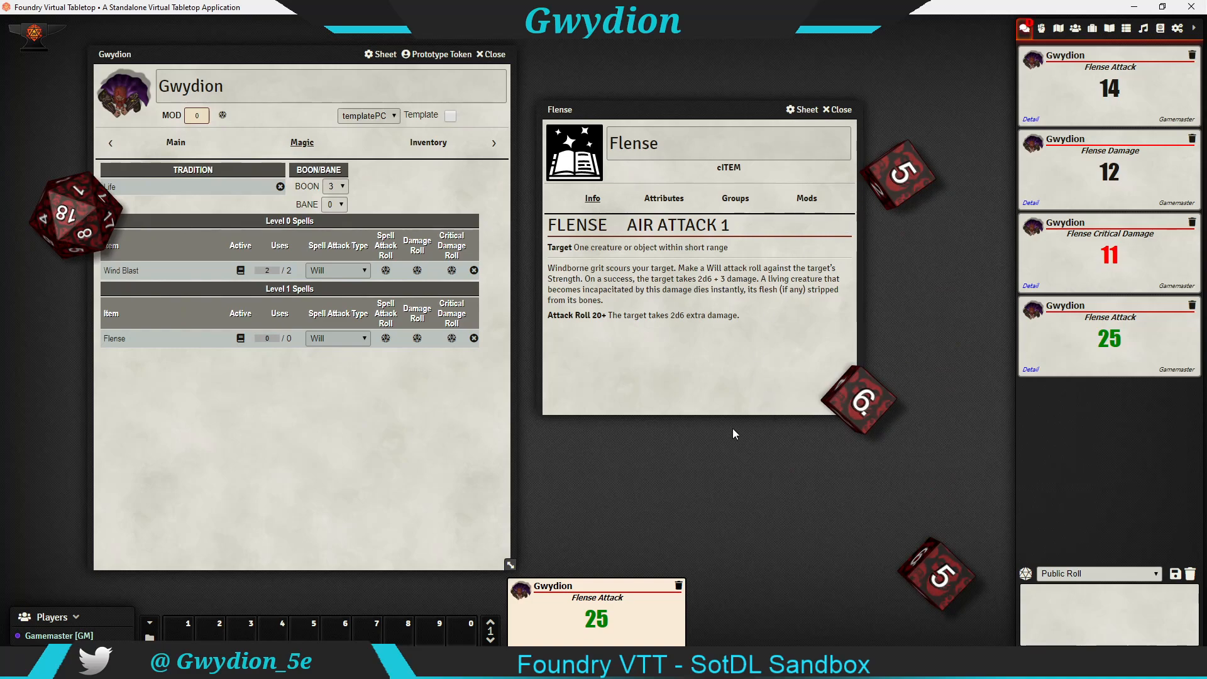
{"action": "left_click", "coordinate": [1032, 371]}
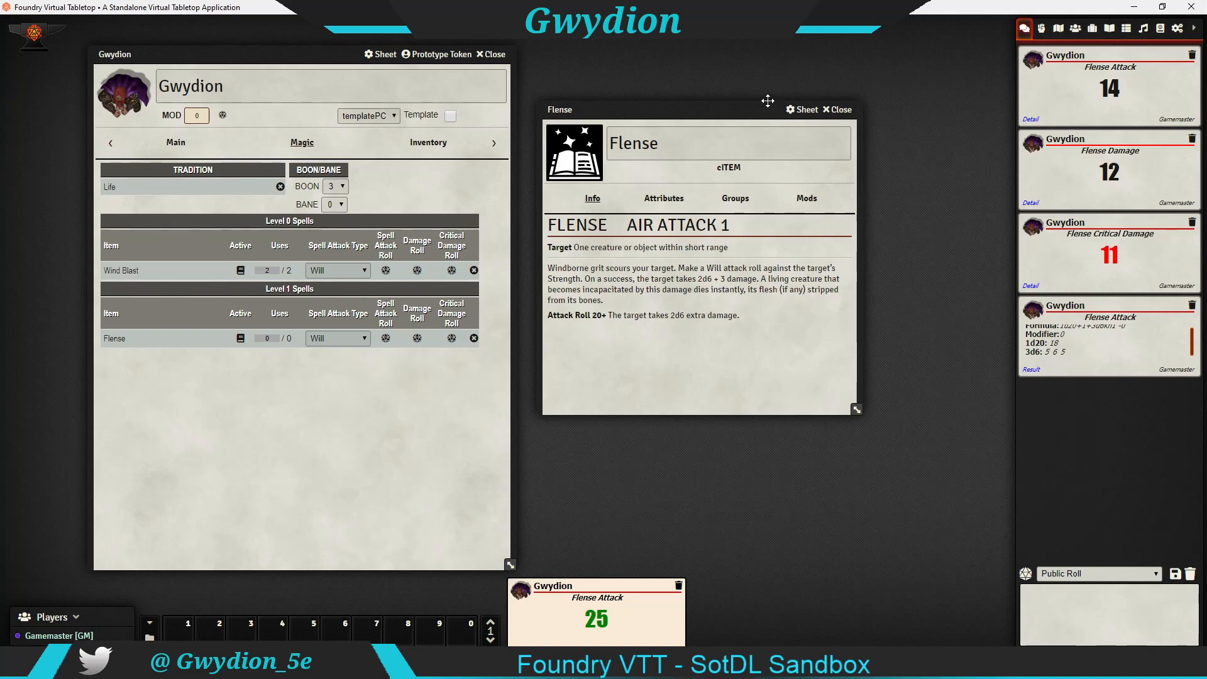
Step: Close Flense's details, add the Bow from the compendium's Weapons folder to the inventory, and check it under Weapon Attacks
{"action": "left_click", "coordinate": [837, 110]}
{"action": "left_click", "coordinate": [428, 142]}
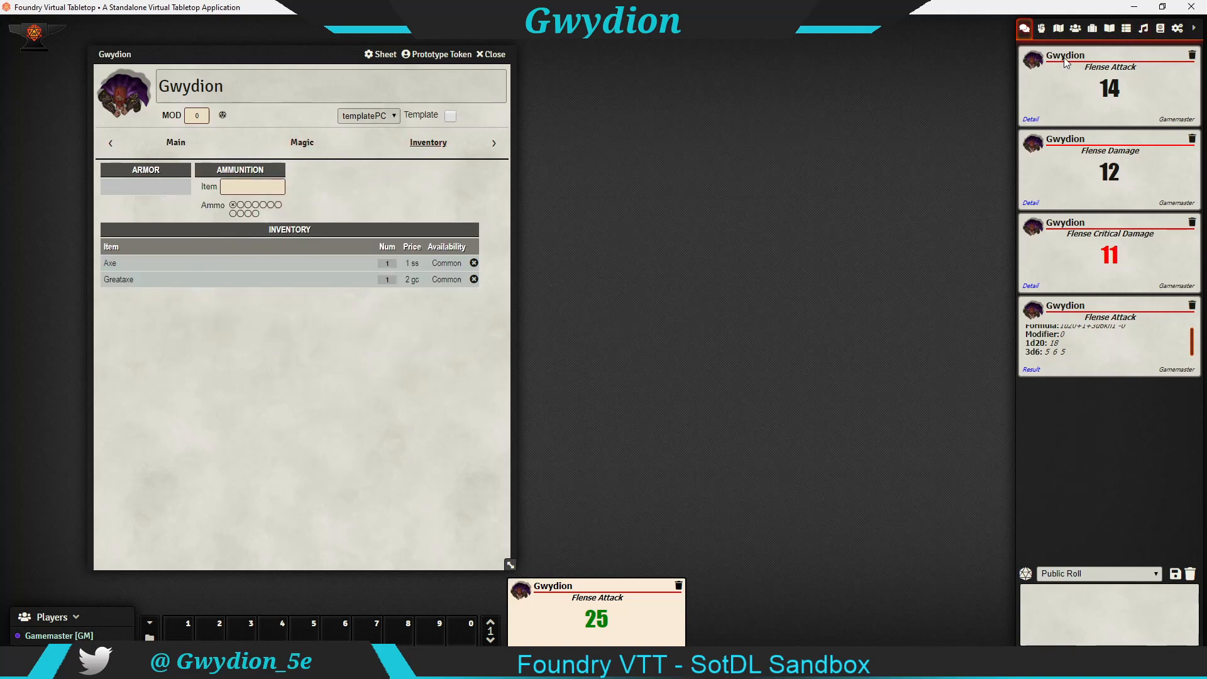
{"action": "left_click", "coordinate": [1093, 29]}
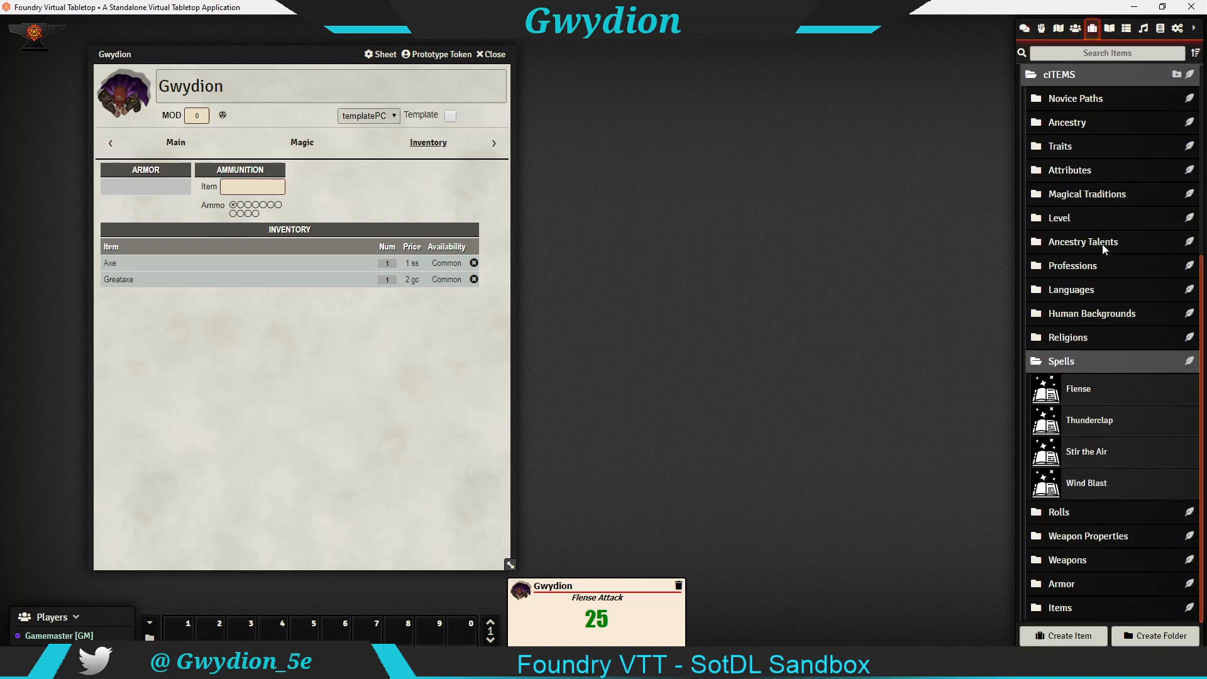
{"action": "left_click", "coordinate": [1086, 363]}
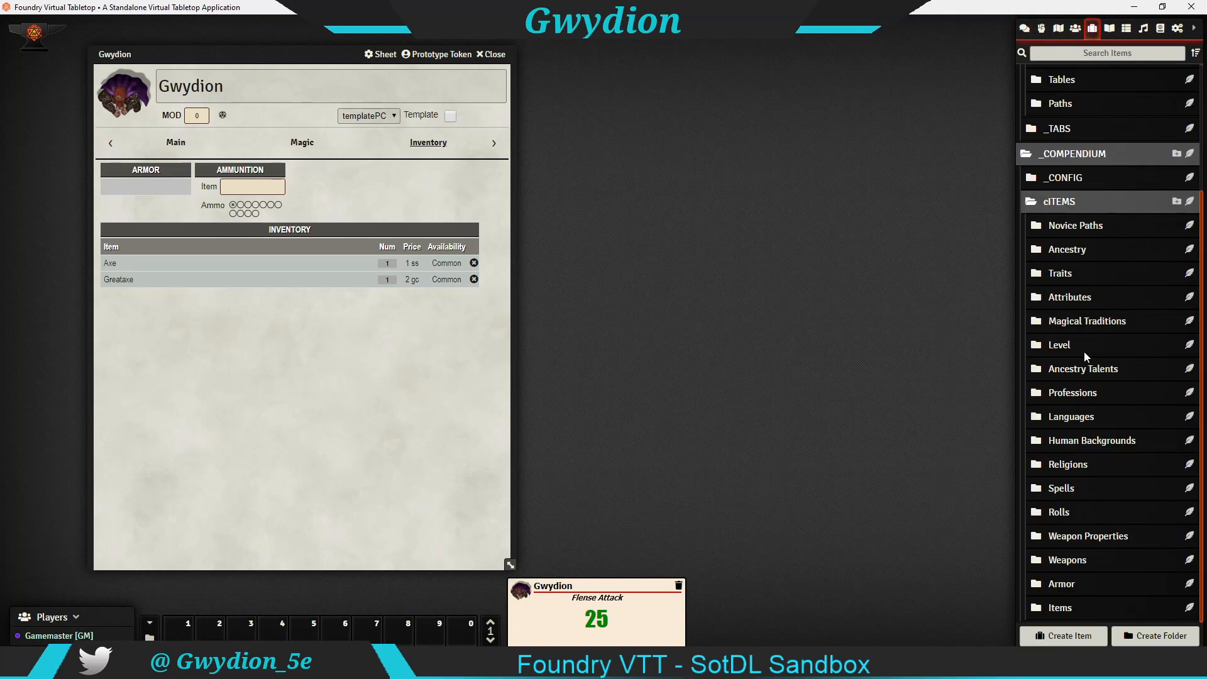
{"action": "left_click", "coordinate": [1075, 560]}
{"action": "scroll", "coordinate": [1084, 534], "scroll_direction": "down", "scroll_amount": 5}
{"action": "left_click_drag", "start_coordinate": [1063, 484], "coordinate": [347, 441]}
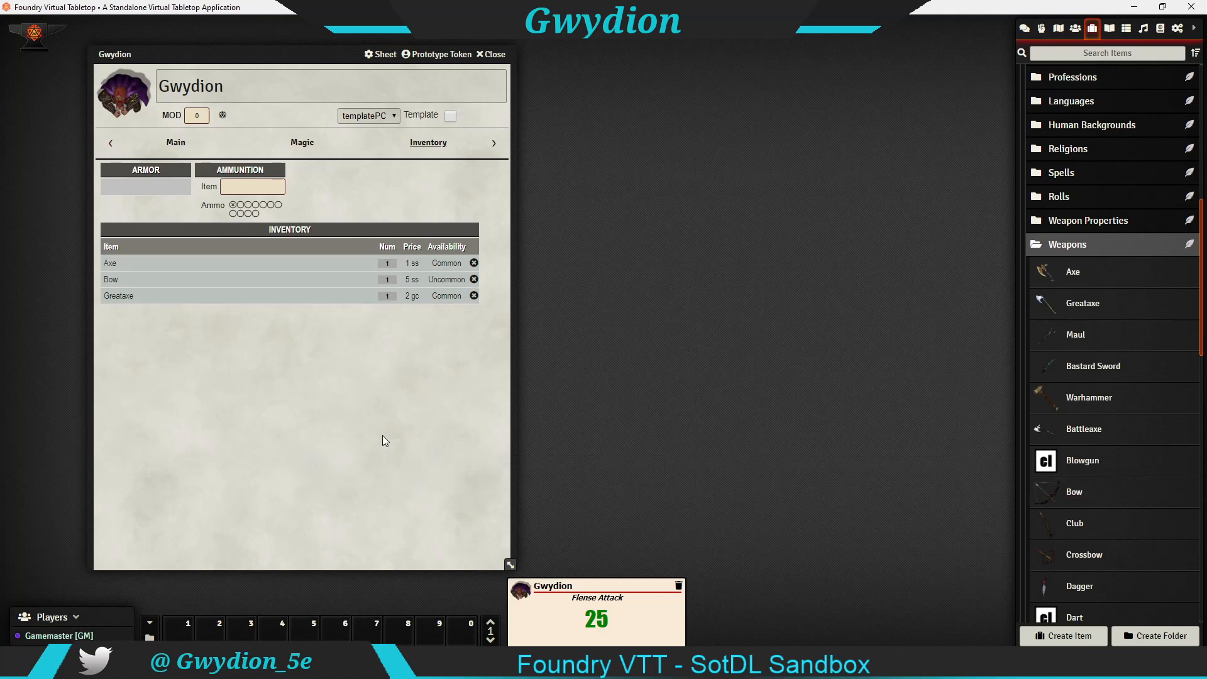
{"action": "left_click", "coordinate": [176, 143]}
{"action": "scroll", "coordinate": [227, 492], "scroll_direction": "down", "scroll_amount": 1}
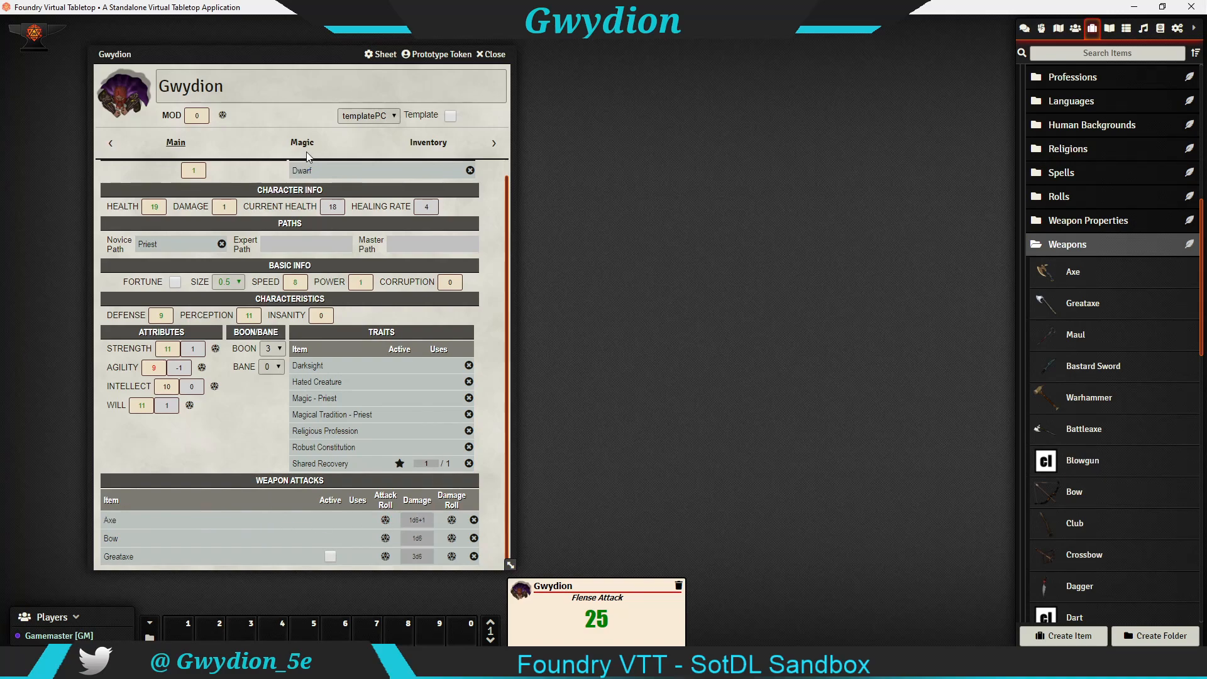
Step: Enter Bow as the Ammunition item, try the ammo counter, and return it to its first mark
{"action": "left_click", "coordinate": [429, 150]}
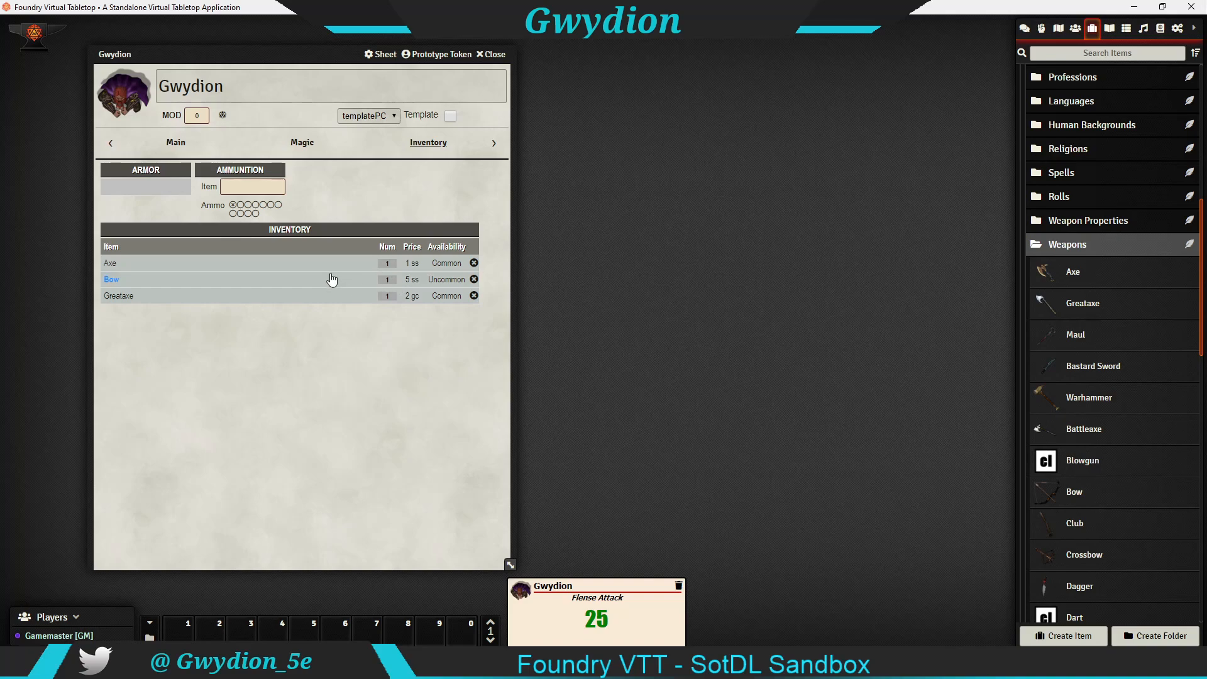
{"action": "left_click", "coordinate": [249, 189]}
{"action": "key", "text": "Return"}
{"action": "left_click", "coordinate": [240, 206]}
{"action": "left_click", "coordinate": [255, 205]}
{"action": "left_click", "coordinate": [233, 205]}
Step: Add the Small Shield from the compendium's Armor folder to the character's inventory
{"action": "left_click", "coordinate": [1094, 249]}
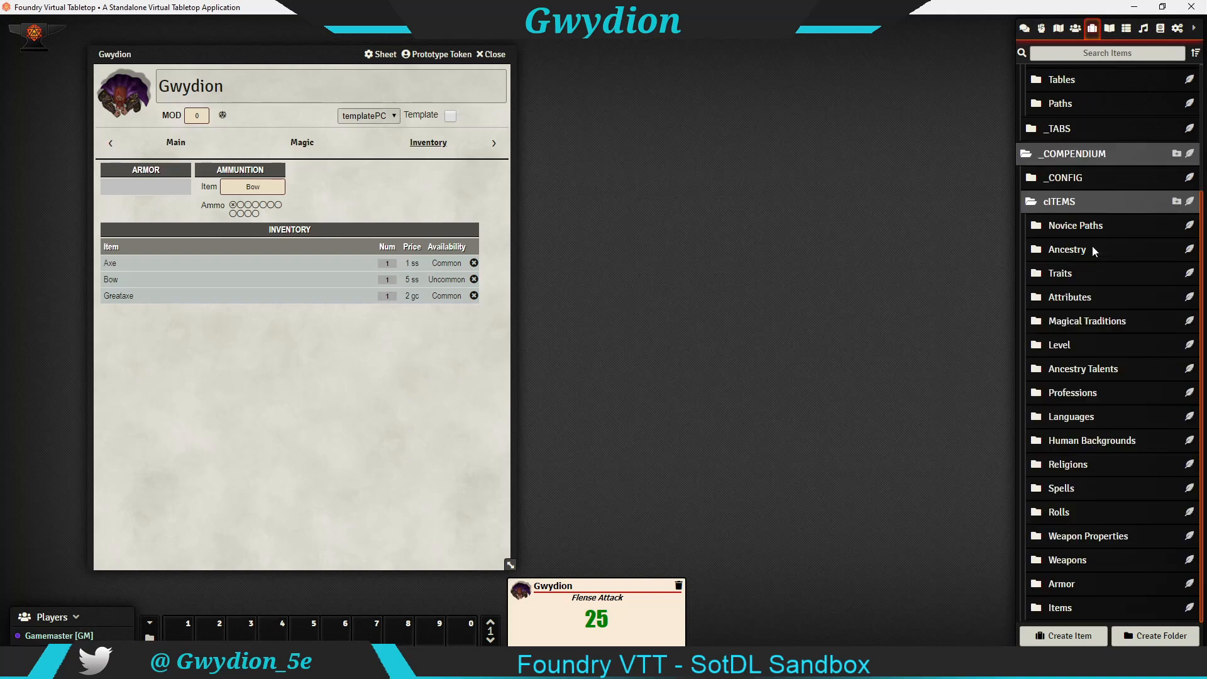
{"action": "left_click", "coordinate": [1087, 588]}
{"action": "scroll", "coordinate": [1020, 538], "scroll_direction": "down", "scroll_amount": 4}
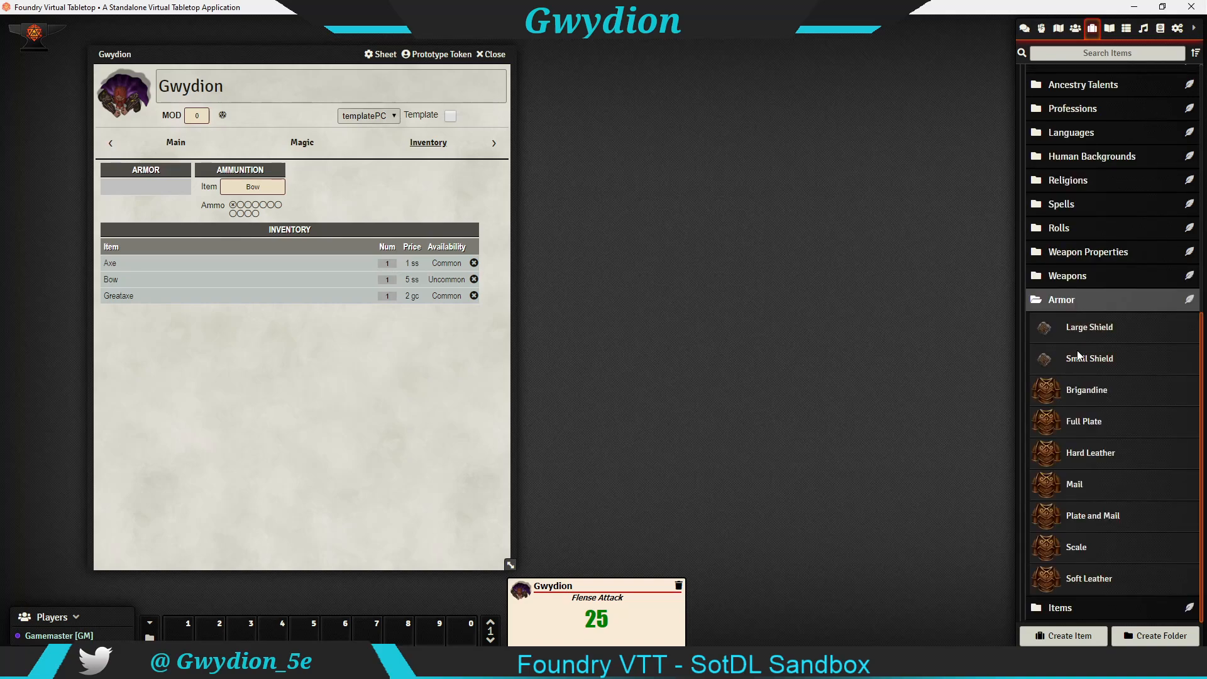
{"action": "left_click_drag", "start_coordinate": [1087, 366], "coordinate": [207, 403]}
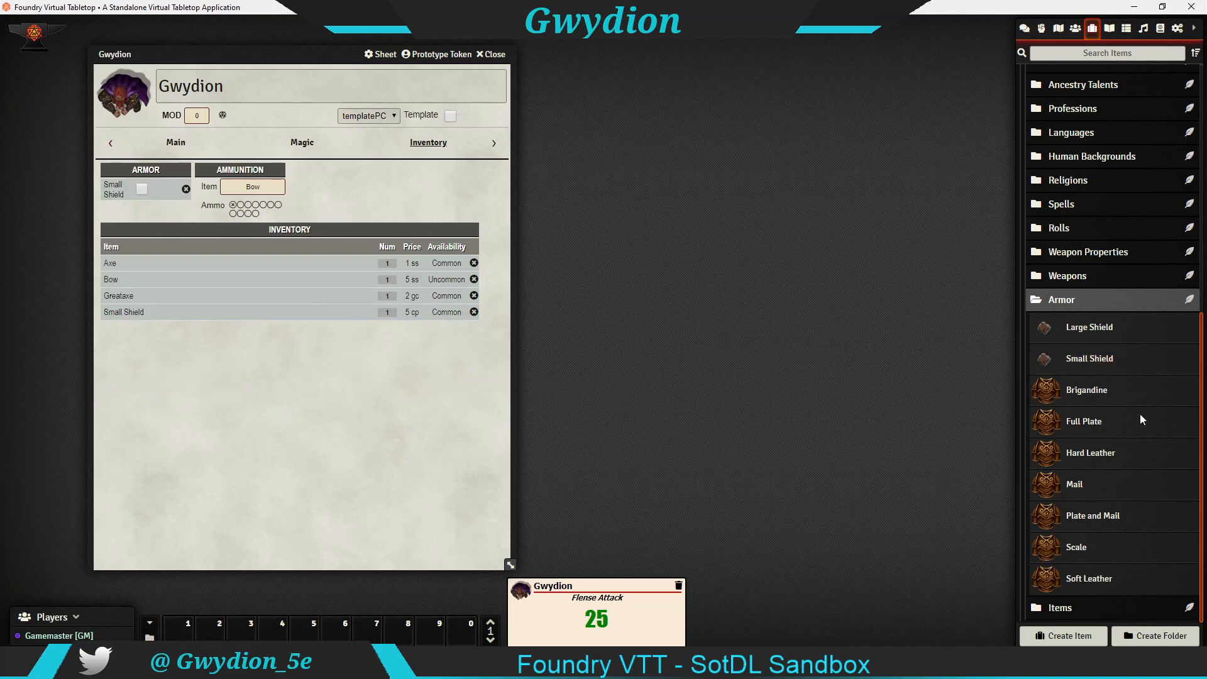
Step: Open Brigandine's details beside the sheet and compare its Defense with the character's on the Main page
{"action": "left_click", "coordinate": [1085, 396]}
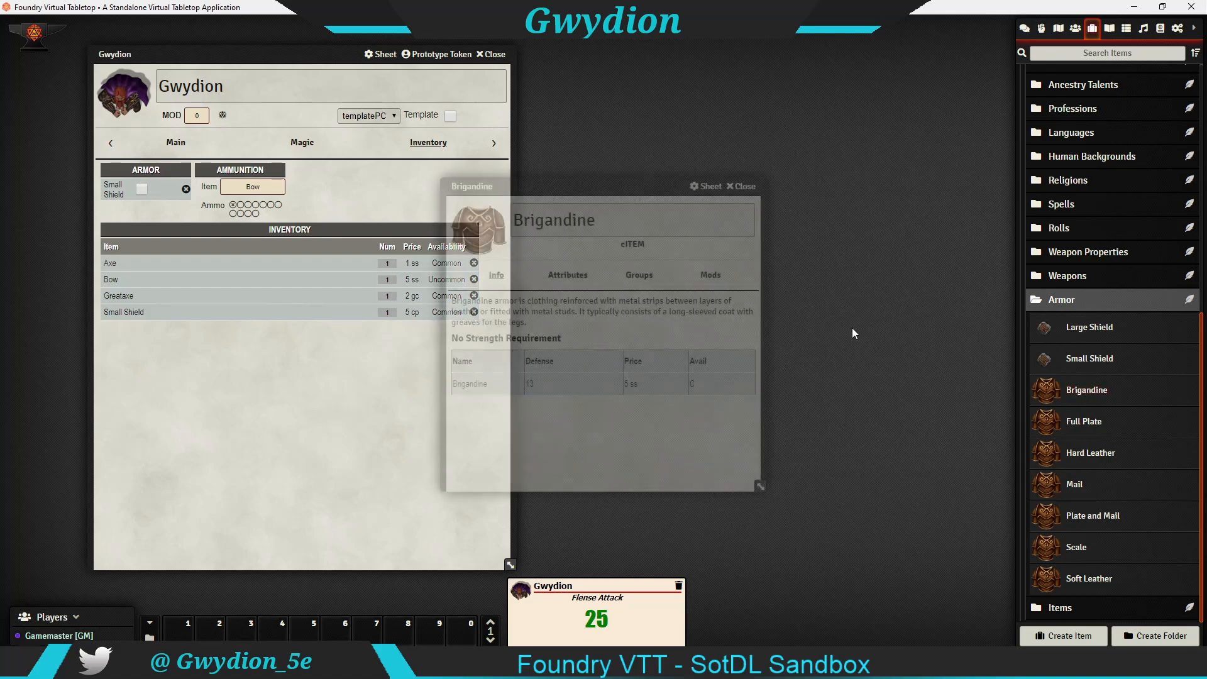
{"action": "left_click_drag", "start_coordinate": [580, 182], "coordinate": [742, 137]}
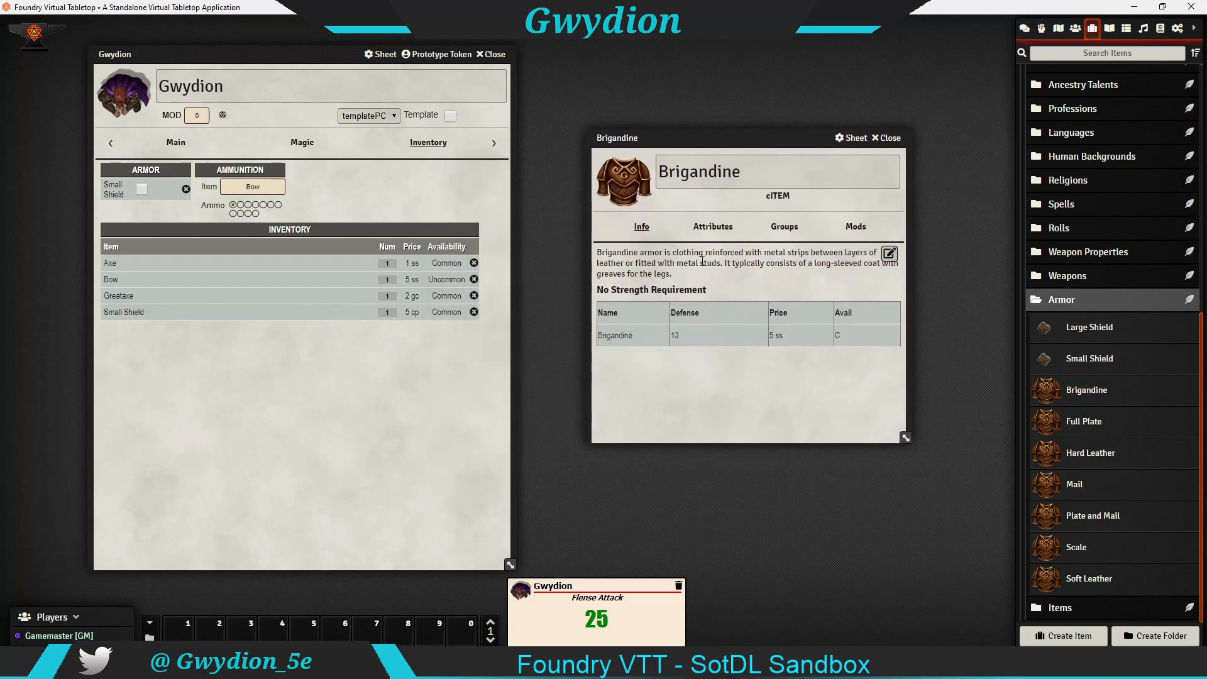
{"action": "left_click", "coordinate": [176, 144]}
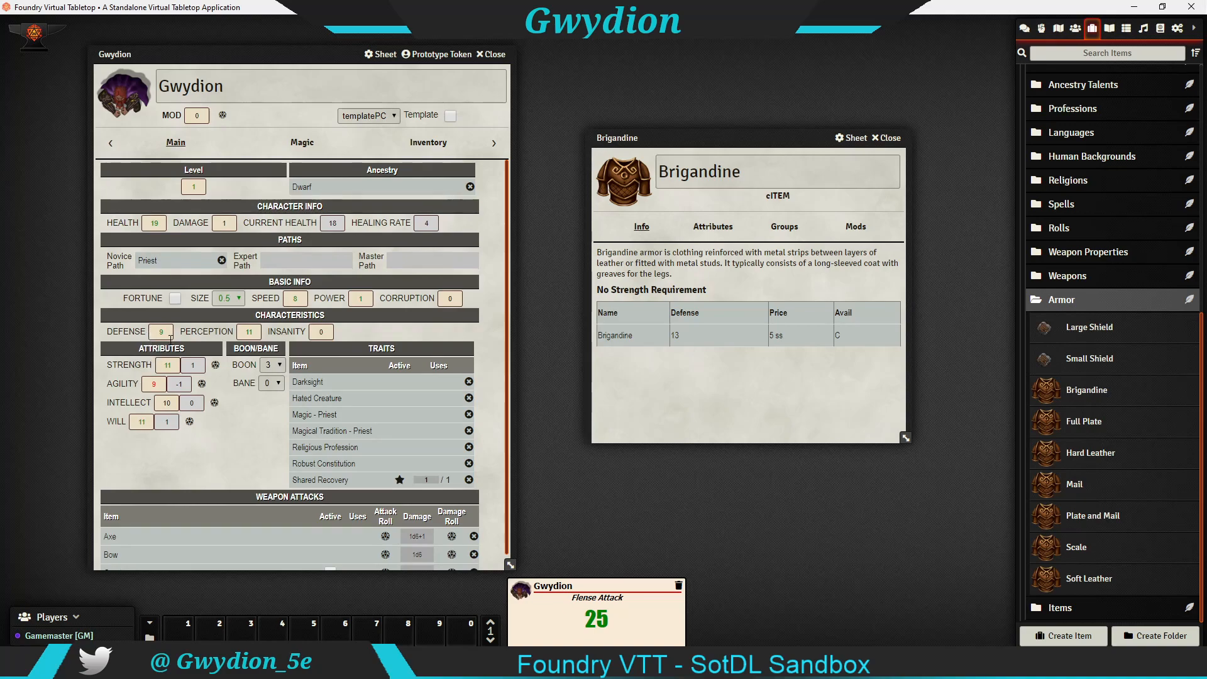
{"action": "left_click", "coordinate": [426, 143]}
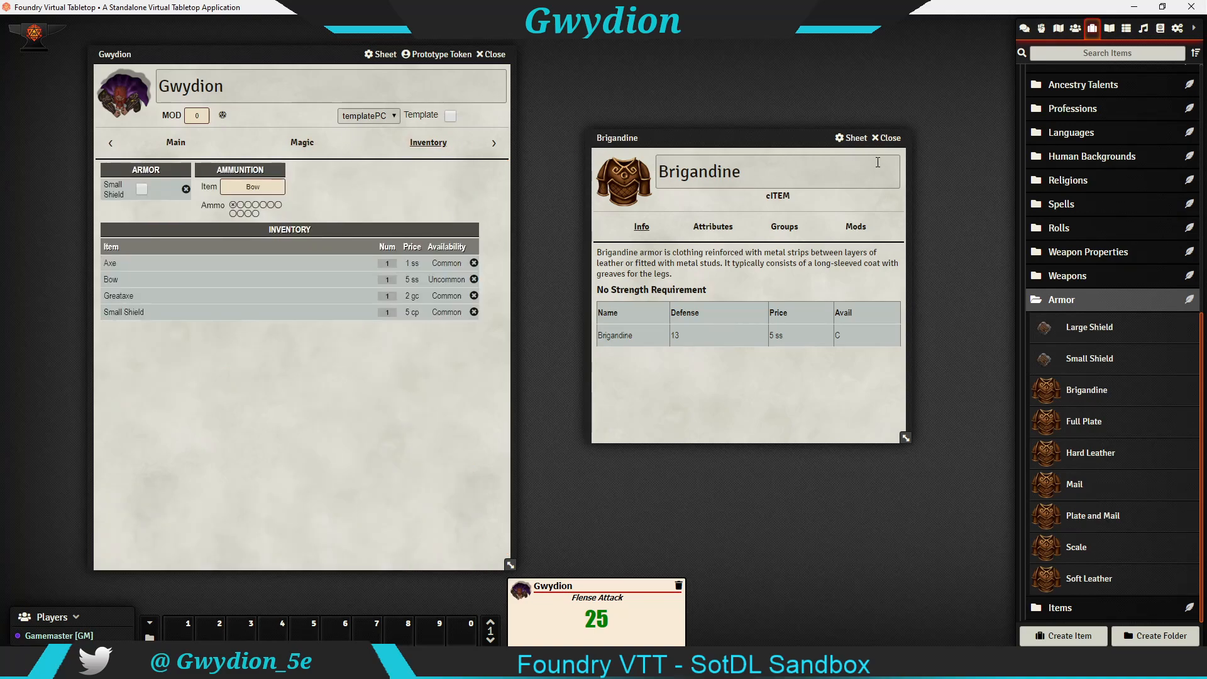
Step: Close Brigandine's details, add the armor to the character's inventory, and check Defense on the Main page
{"action": "left_click", "coordinate": [889, 138]}
{"action": "left_click_drag", "start_coordinate": [1087, 393], "coordinate": [163, 365]}
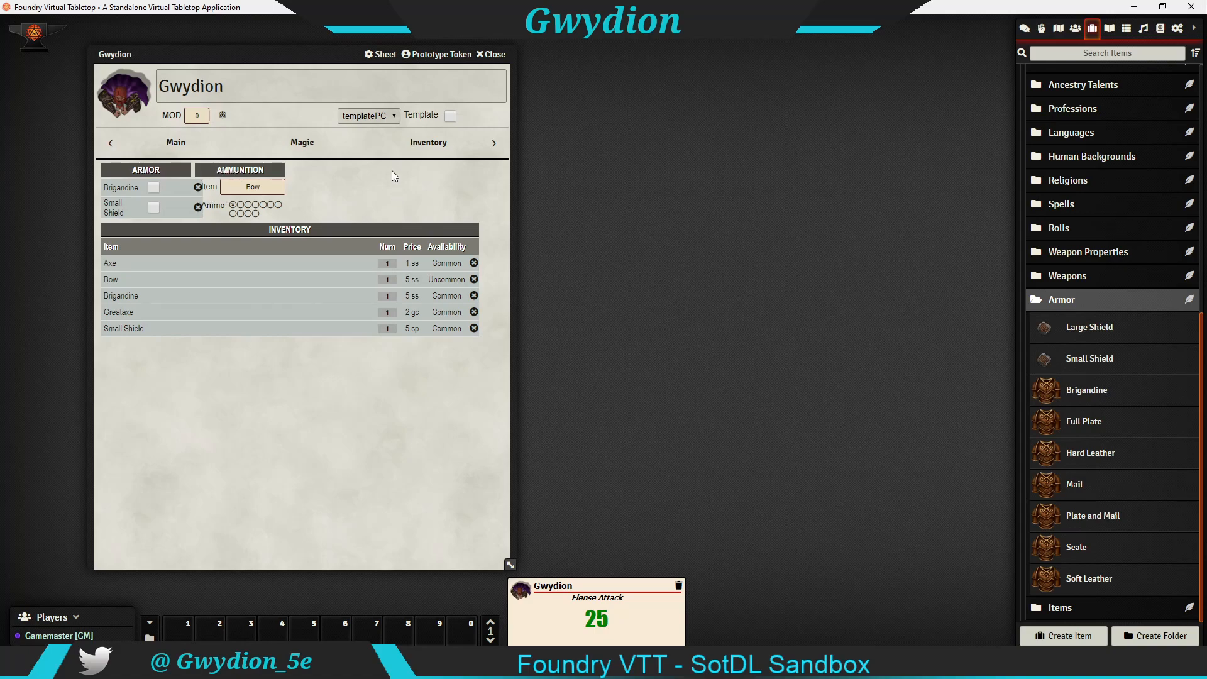
{"action": "left_click", "coordinate": [175, 142]}
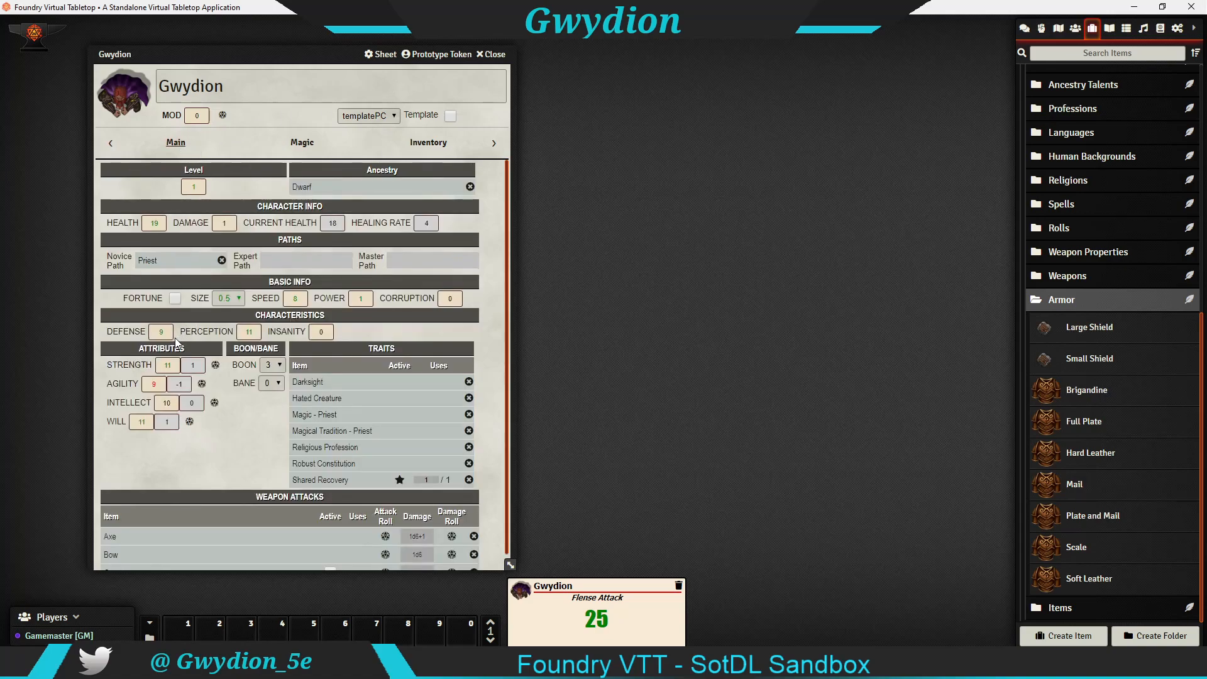
Step: Mark the Small Shield as worn in the armor list and check Defense on the Main page
{"action": "left_click", "coordinate": [410, 143]}
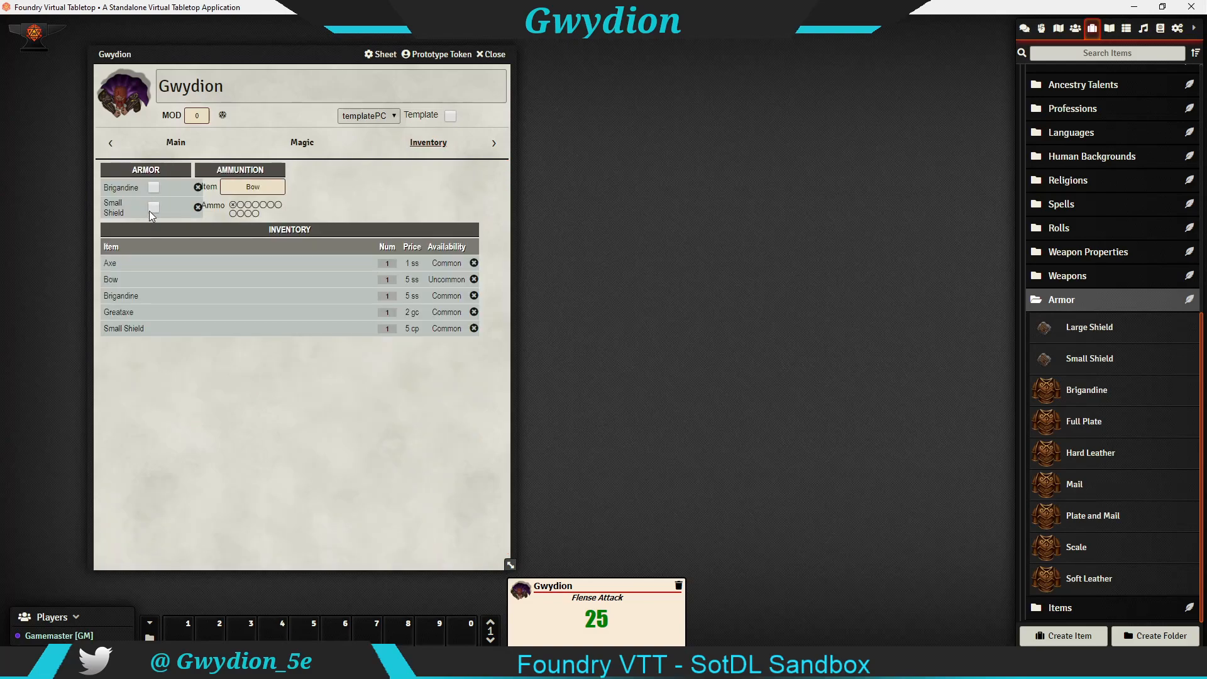
{"action": "left_click", "coordinate": [181, 148]}
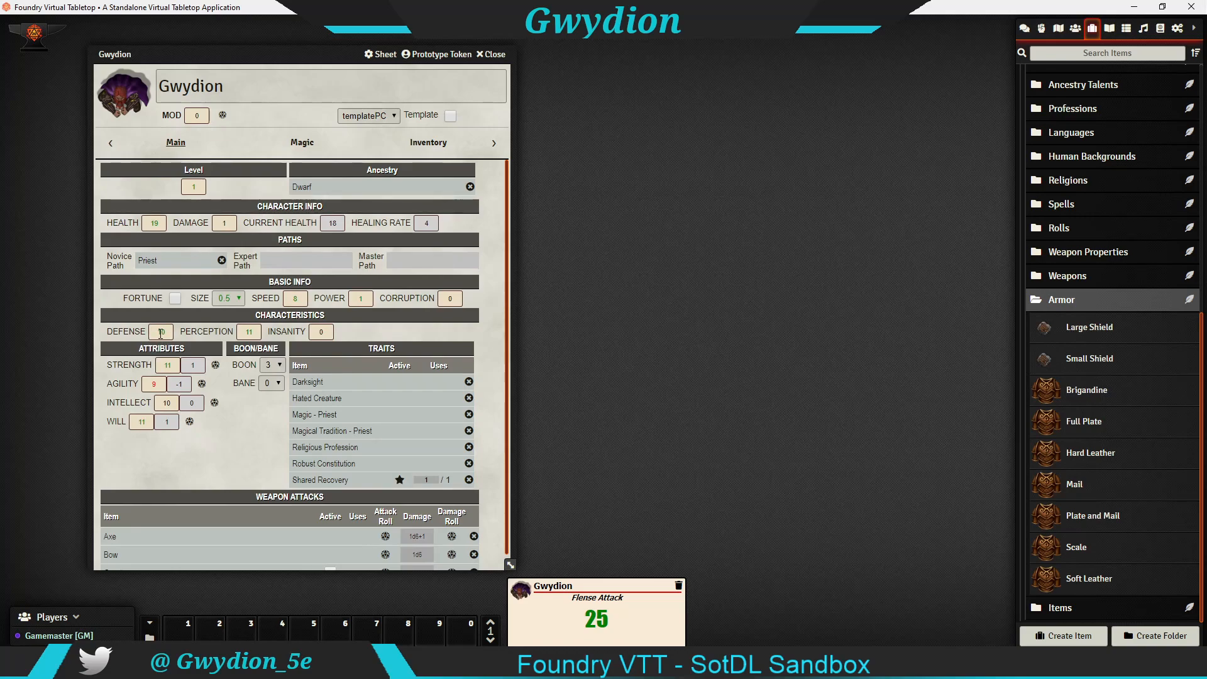
{"action": "left_click", "coordinate": [428, 142]}
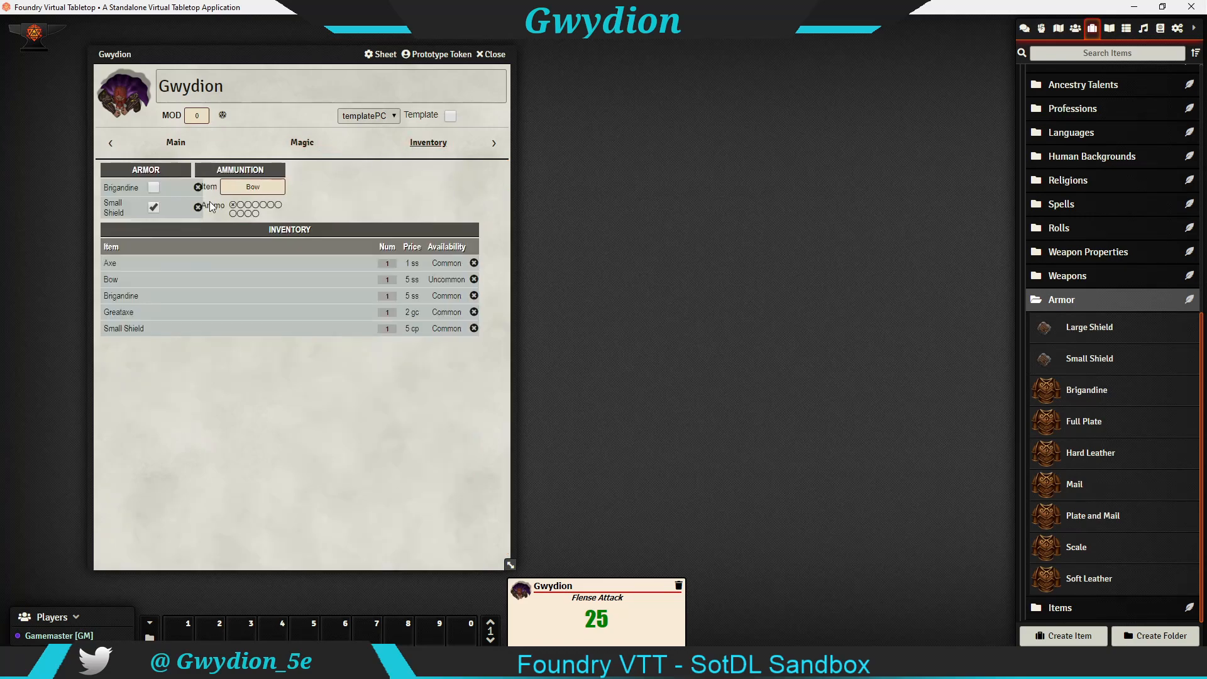
Step: Open the Small Shield's details to look for its description, then close them
{"action": "left_click", "coordinate": [113, 207]}
{"action": "left_click_drag", "start_coordinate": [607, 185], "coordinate": [666, 181]}
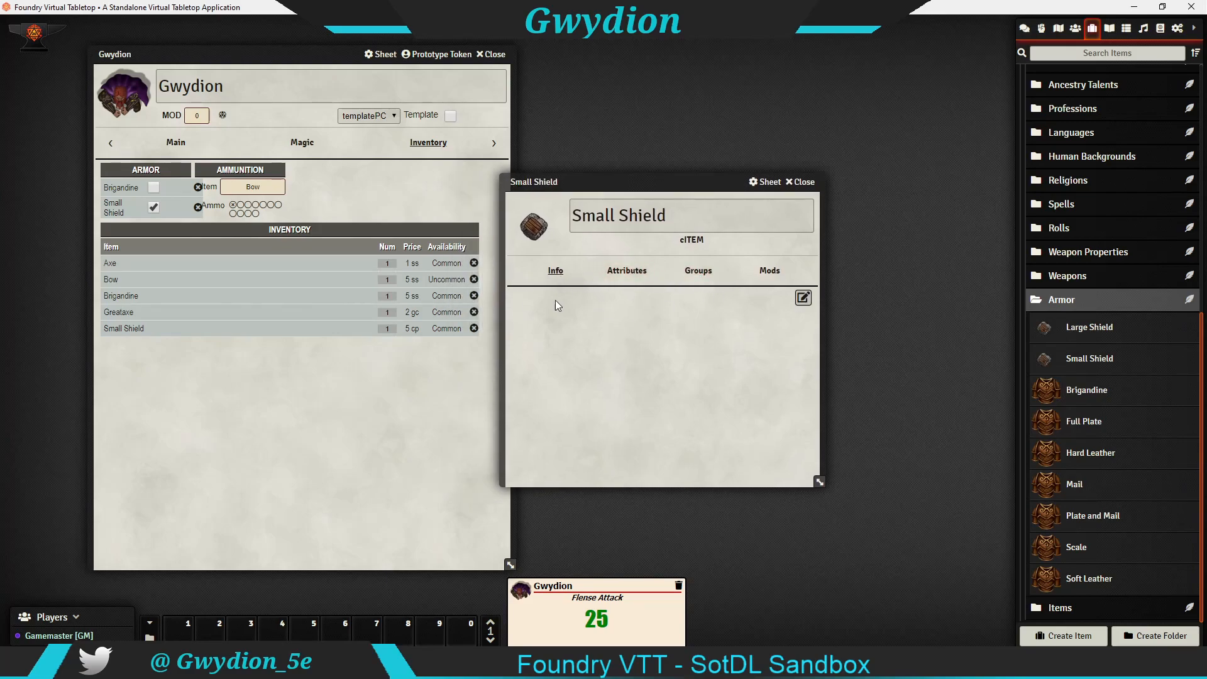
{"action": "left_click", "coordinate": [805, 183]}
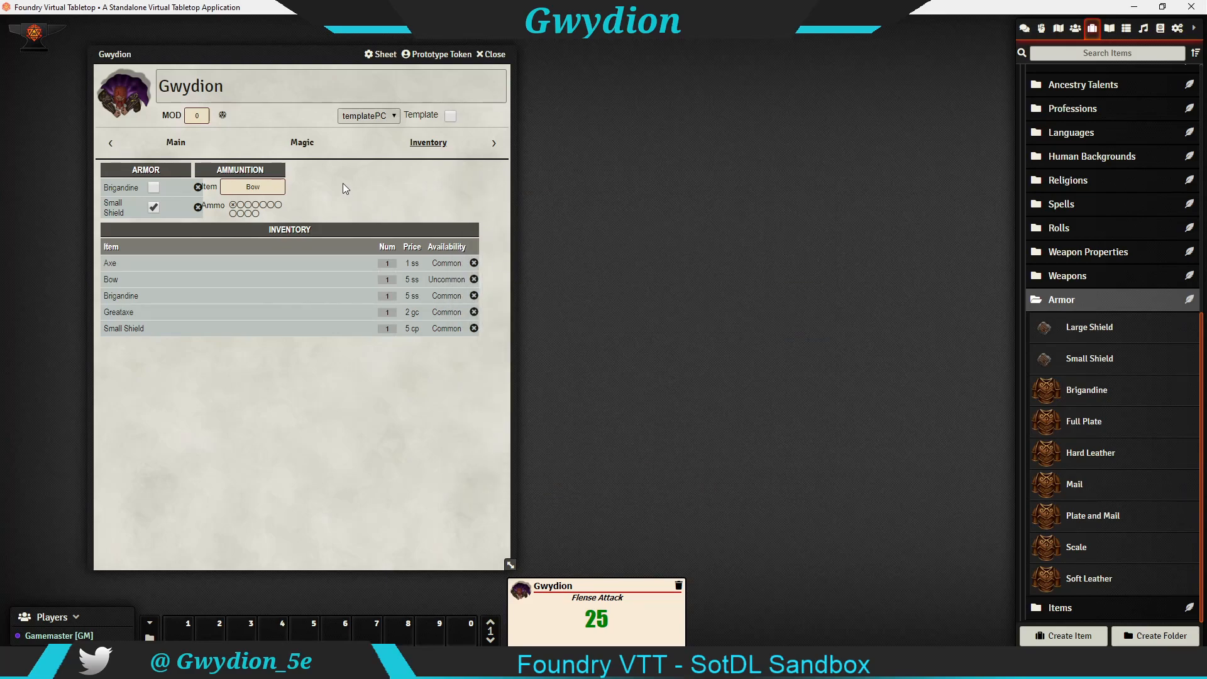
Step: Open Brigandine's details from the armor list, mark it as worn, and check the character's Defense on the Main page
{"action": "left_click", "coordinate": [121, 187]}
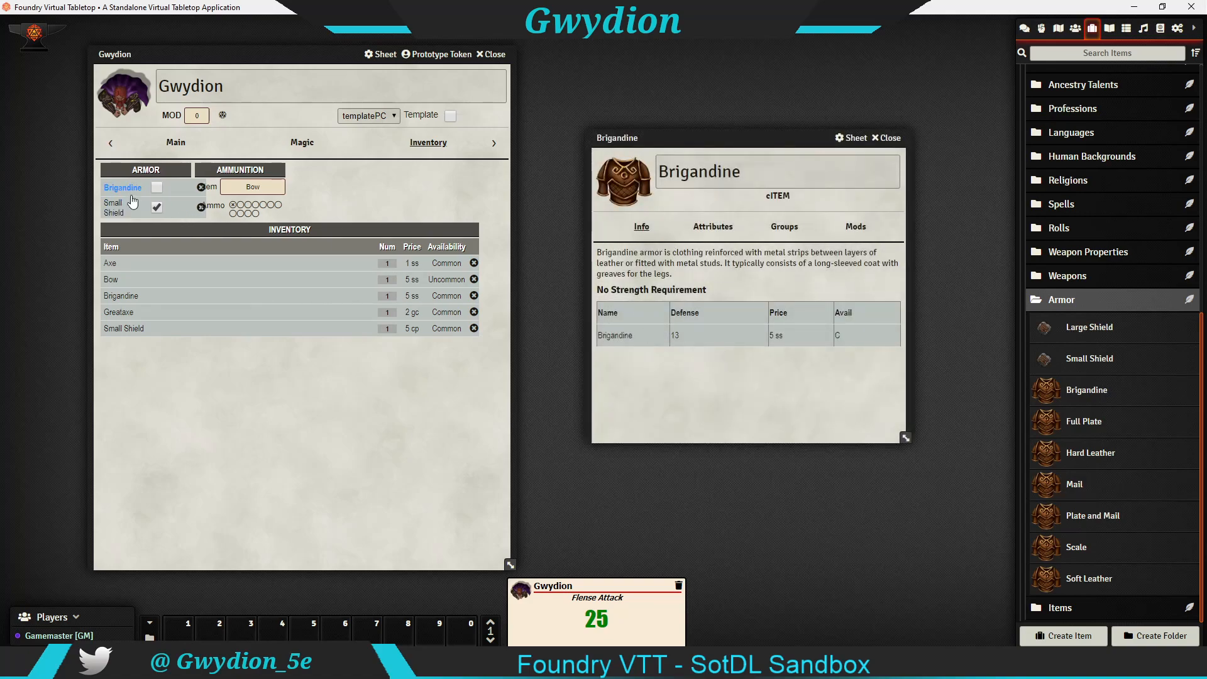
{"action": "left_click", "coordinate": [155, 187]}
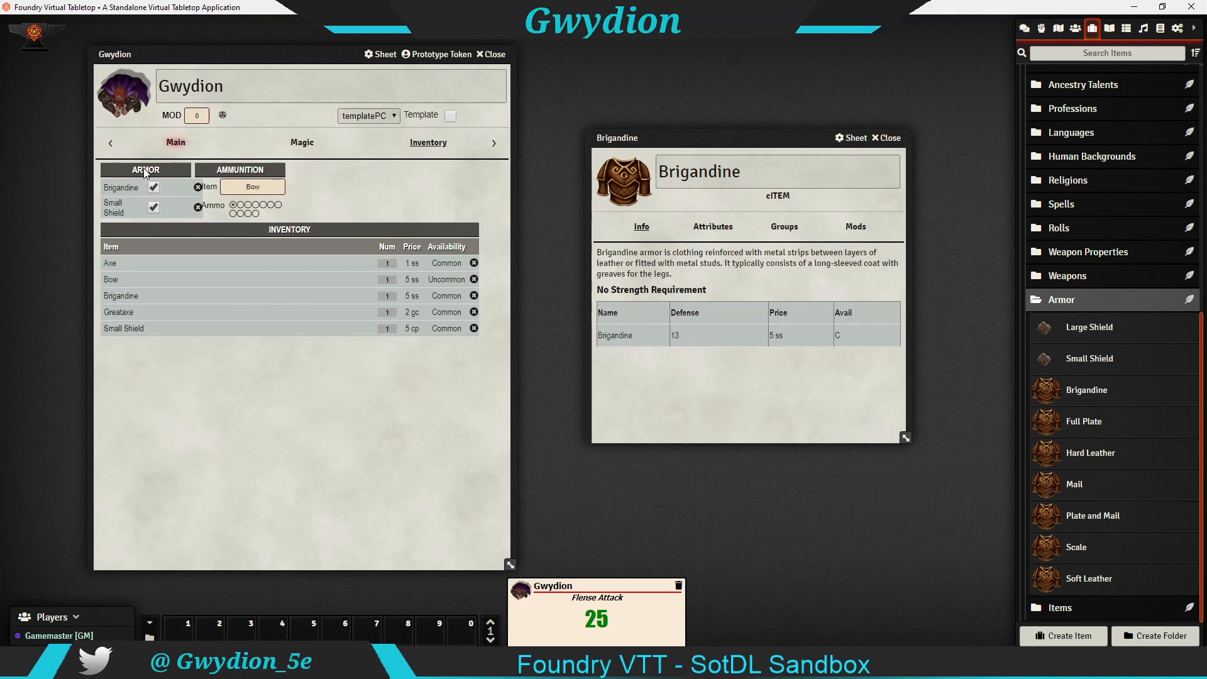
{"action": "left_click", "coordinate": [174, 144]}
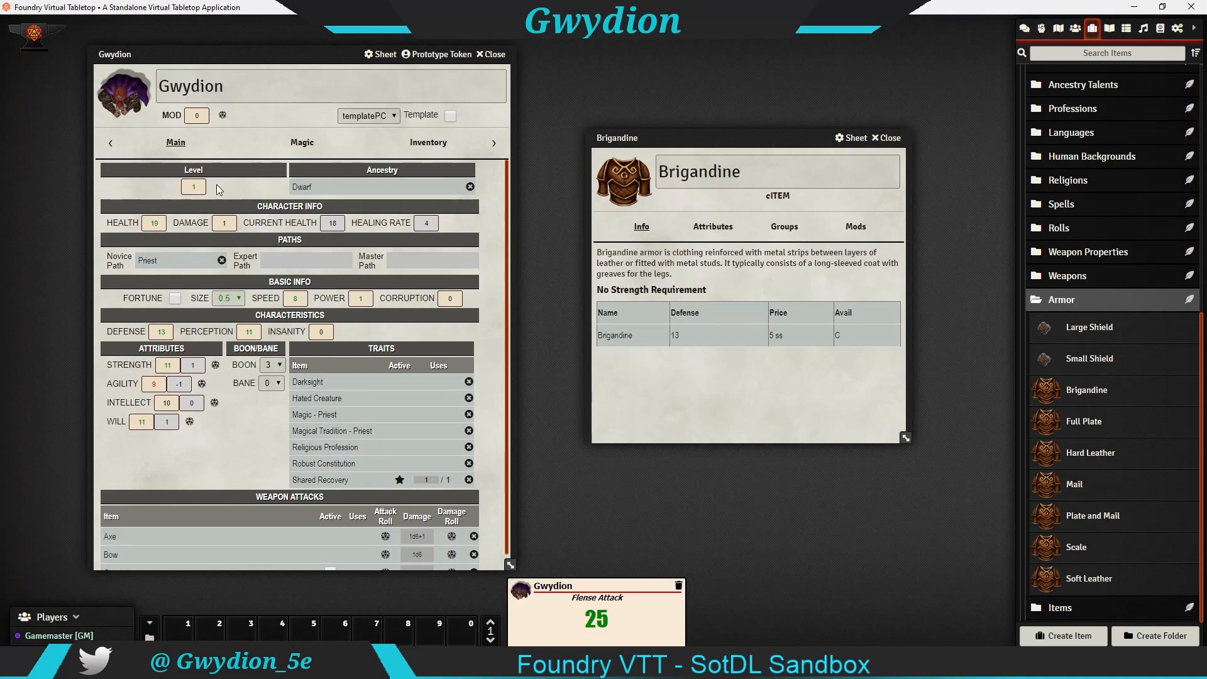
Step: Switch the sheet's template to Default and back to templatePC, and recheck Defense on the Main page
{"action": "left_click", "coordinate": [383, 116]}
{"action": "left_click", "coordinate": [367, 123]}
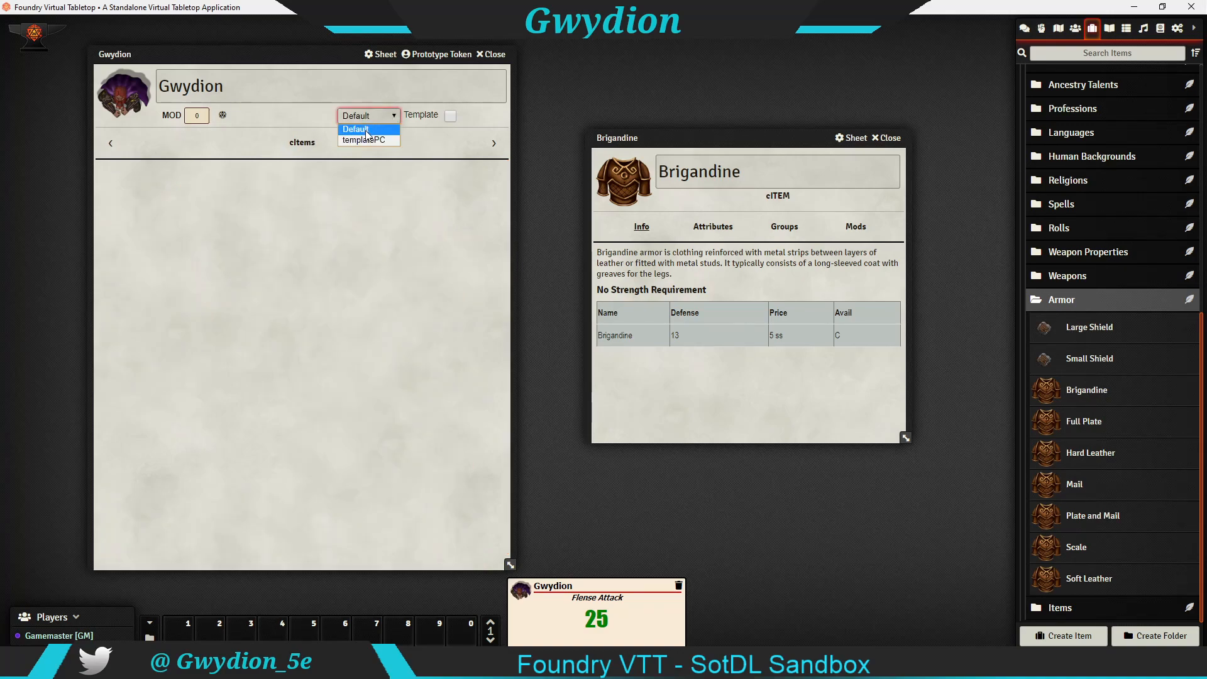
{"action": "left_click", "coordinate": [364, 139]}
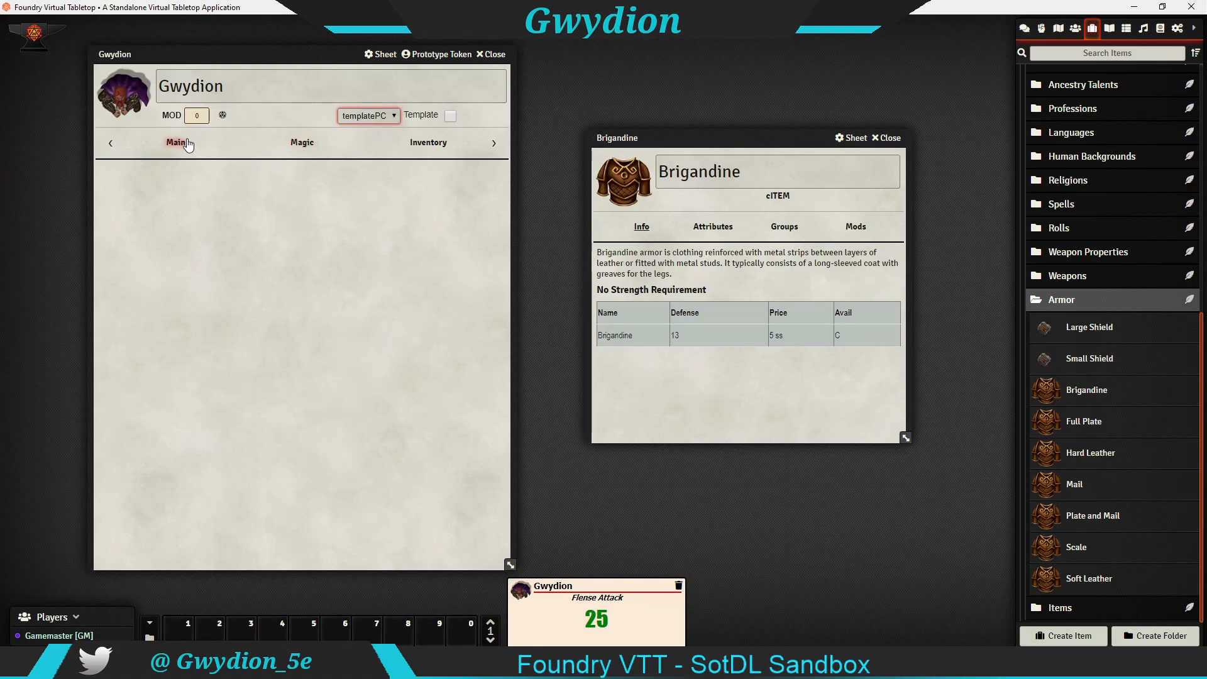
{"action": "left_click", "coordinate": [183, 143]}
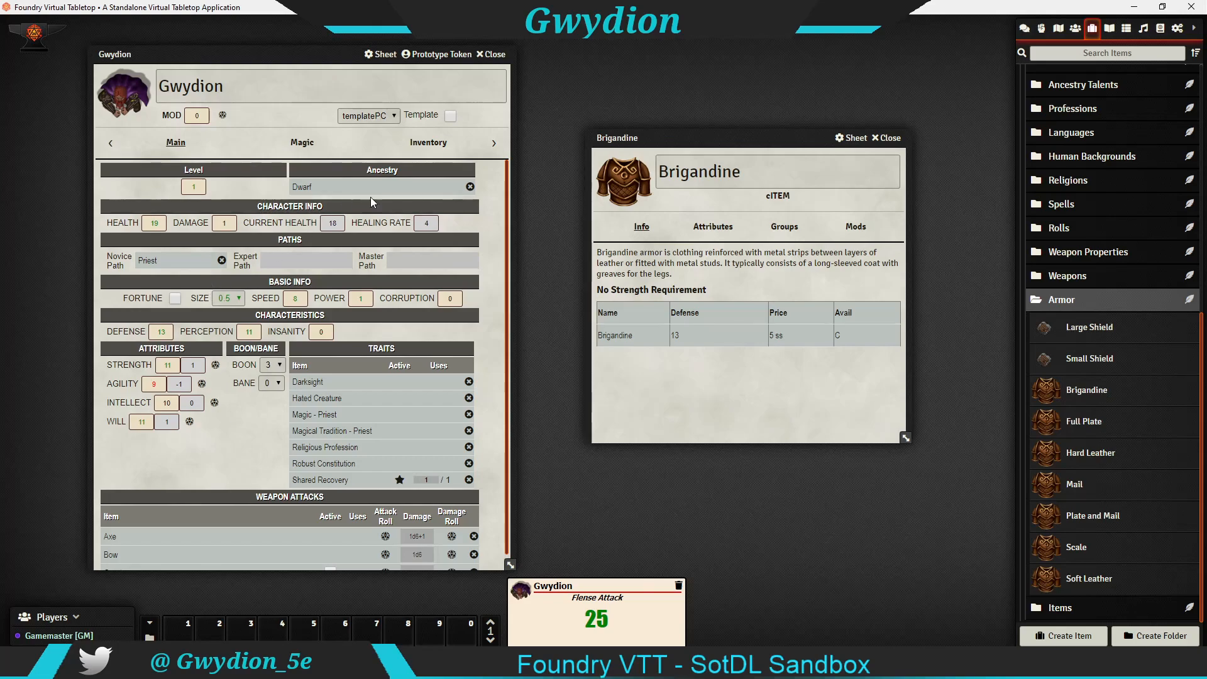
Step: Move Brigandine's details aside, read the Defense rule in the Dwarf ancestry's details, and close them
{"action": "left_click_drag", "start_coordinate": [677, 135], "coordinate": [721, 136]}
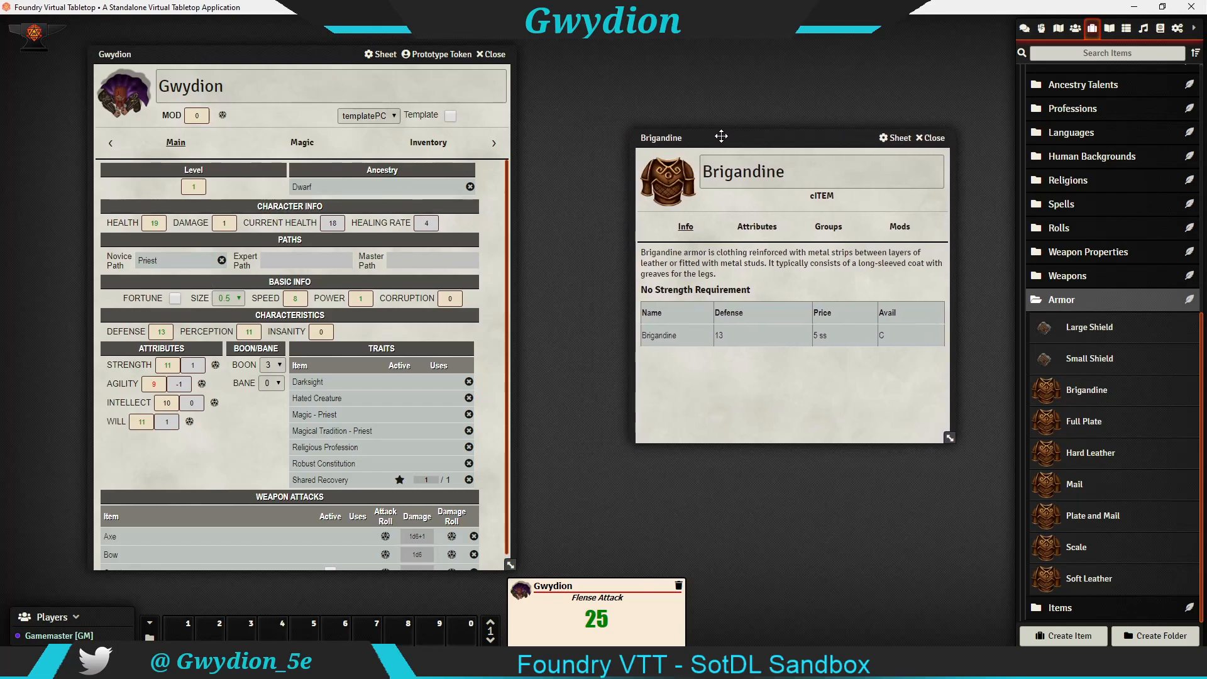
{"action": "left_click", "coordinate": [302, 187]}
{"action": "scroll", "coordinate": [581, 283], "scroll_direction": "down", "scroll_amount": 3}
{"action": "scroll", "coordinate": [581, 283], "scroll_direction": "down", "scroll_amount": 4}
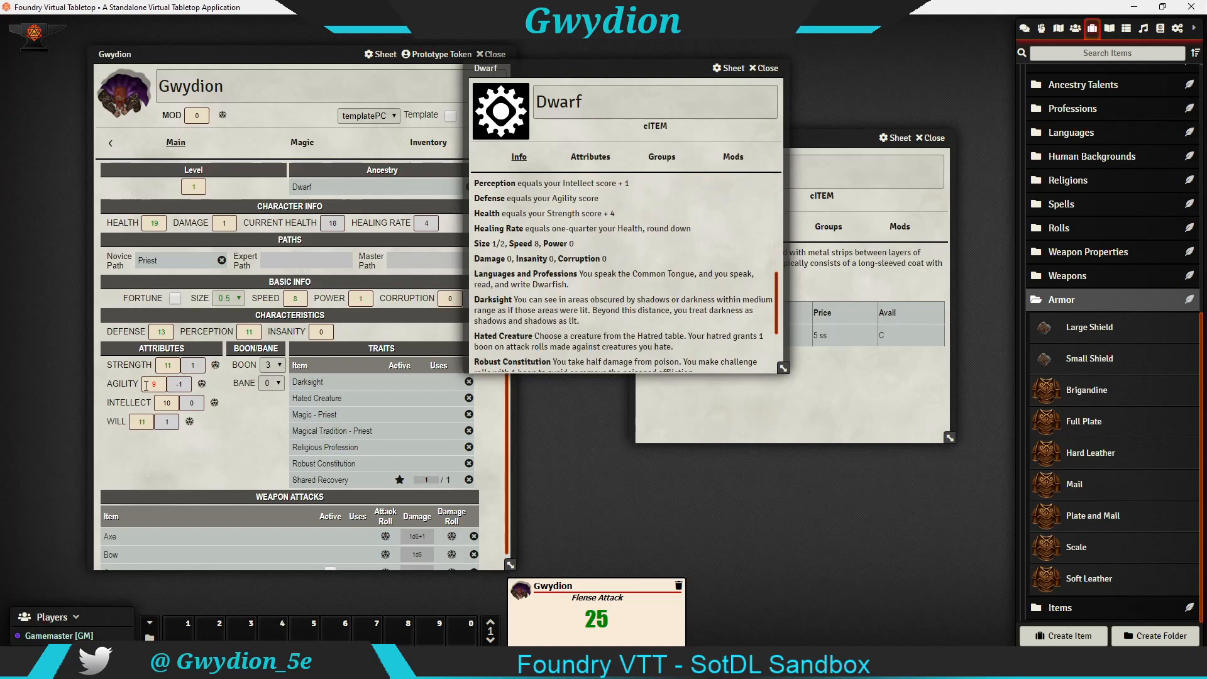
{"action": "left_click", "coordinate": [764, 68]}
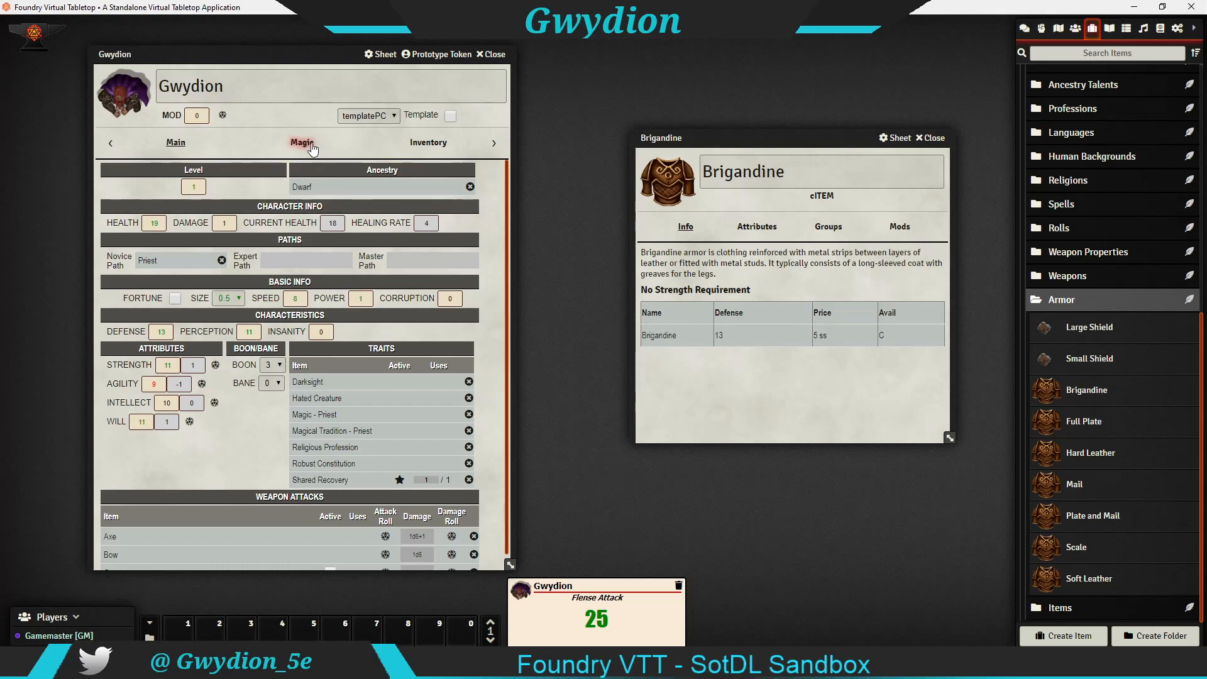
Step: Unmark the Small Shield as worn, check Defense on the Main page, and unmark Brigandine after closing its details
{"action": "left_click", "coordinate": [421, 145]}
{"action": "left_click", "coordinate": [151, 207]}
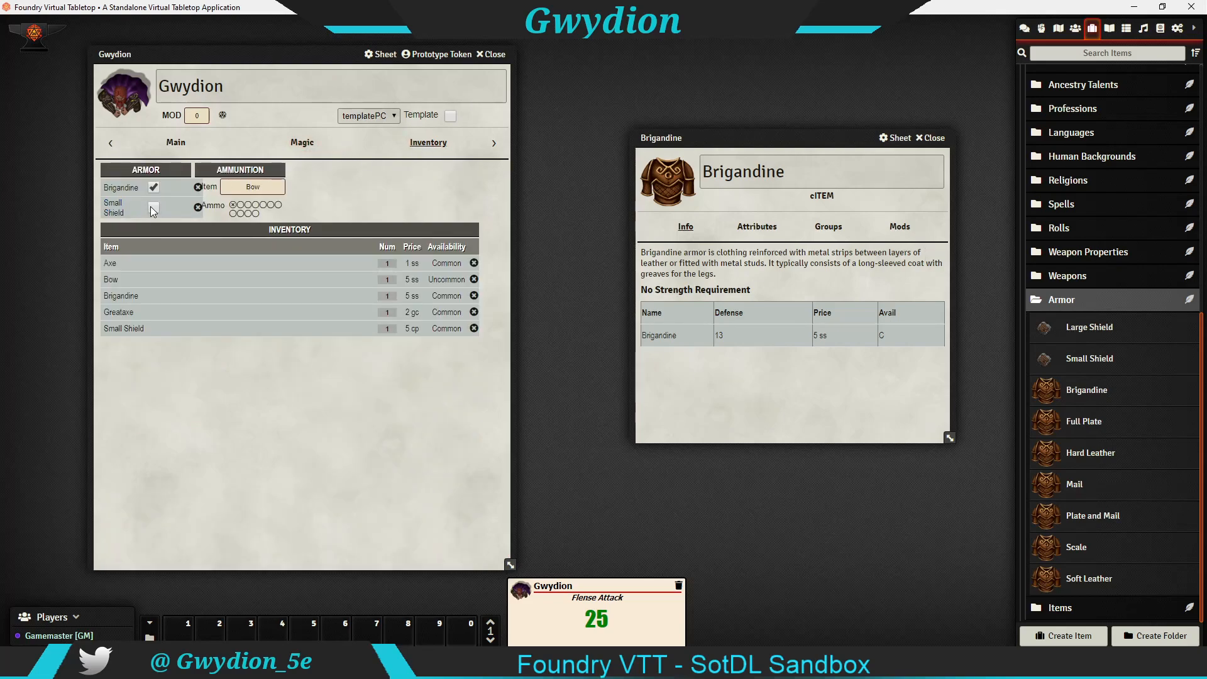
{"action": "left_click", "coordinate": [177, 144]}
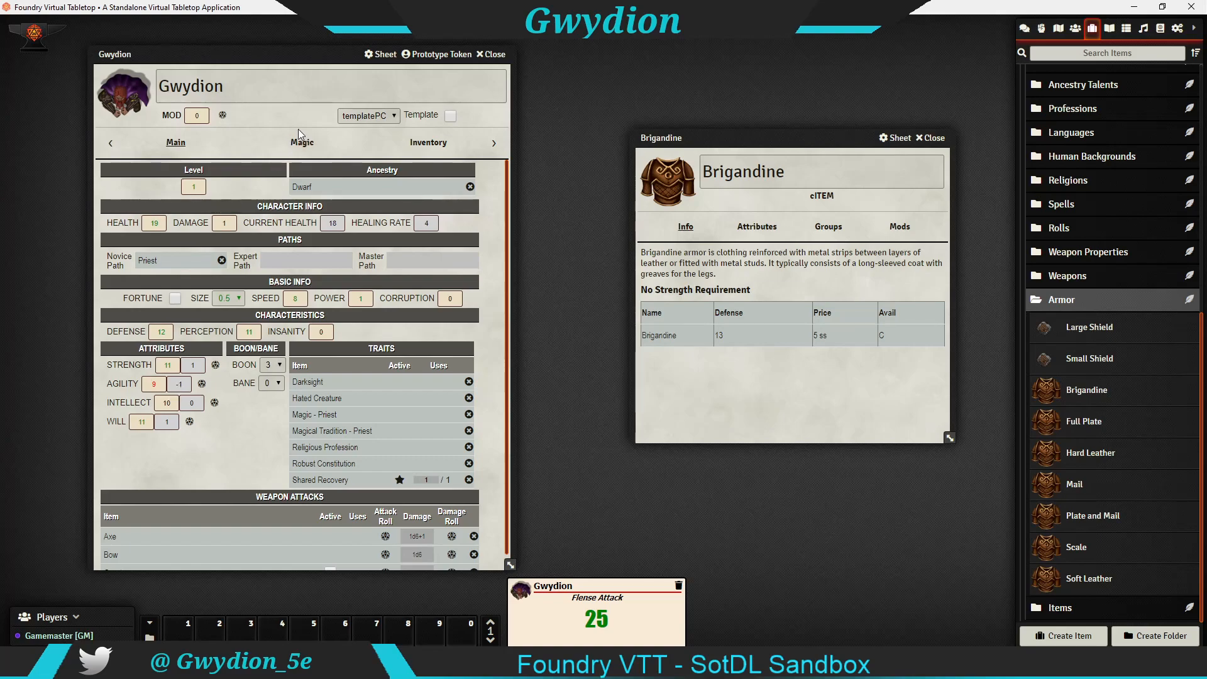
{"action": "left_click", "coordinate": [934, 138]}
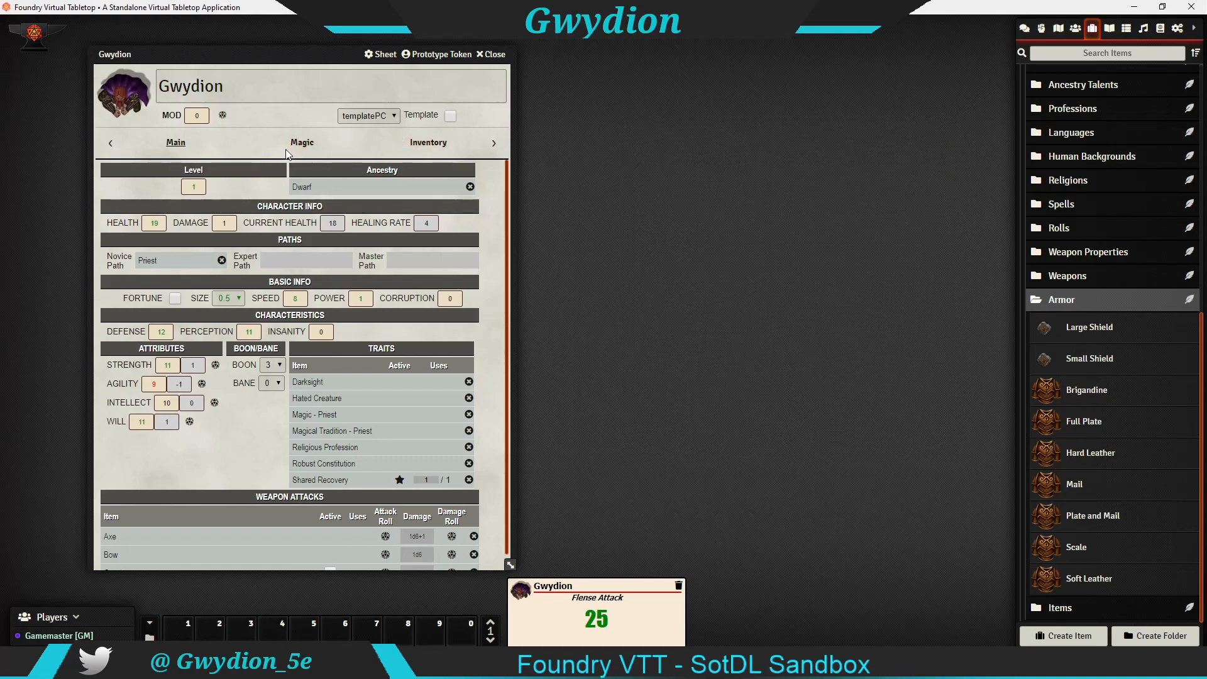
{"action": "left_click", "coordinate": [428, 142]}
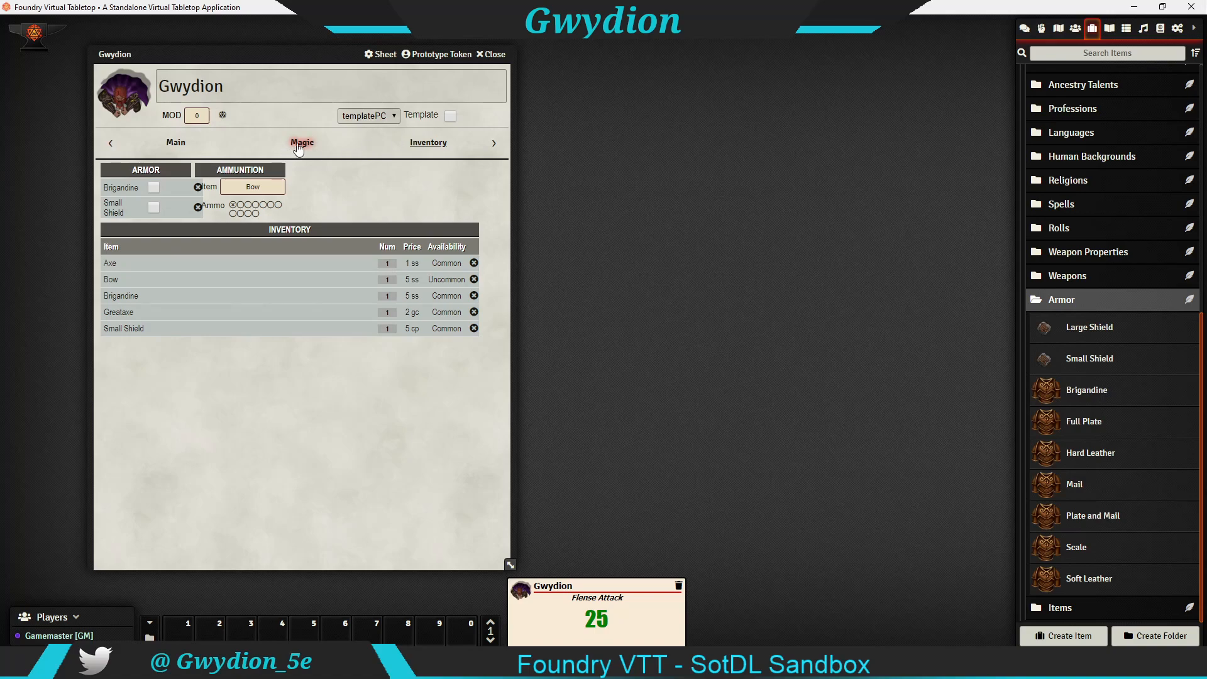
Step: Examine the mods of the Adventurer's pack from the Items folder, close its details, and add the pack to the character's inventory
{"action": "left_click", "coordinate": [1100, 298]}
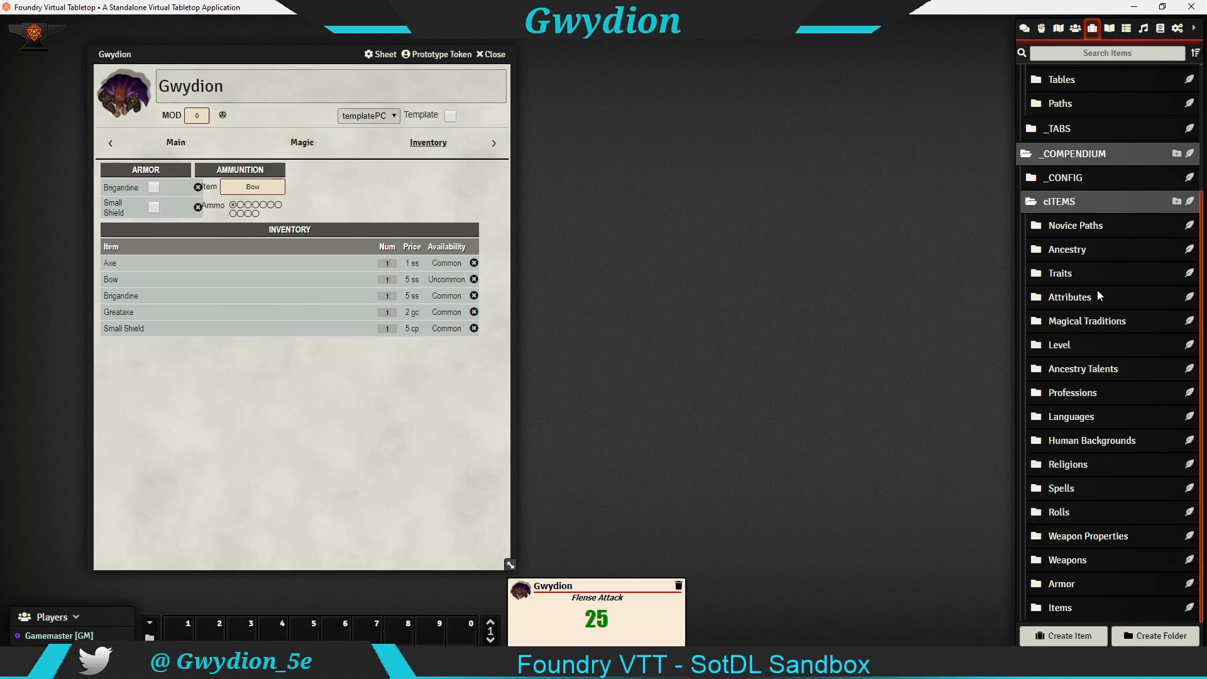
{"action": "left_click", "coordinate": [1101, 605]}
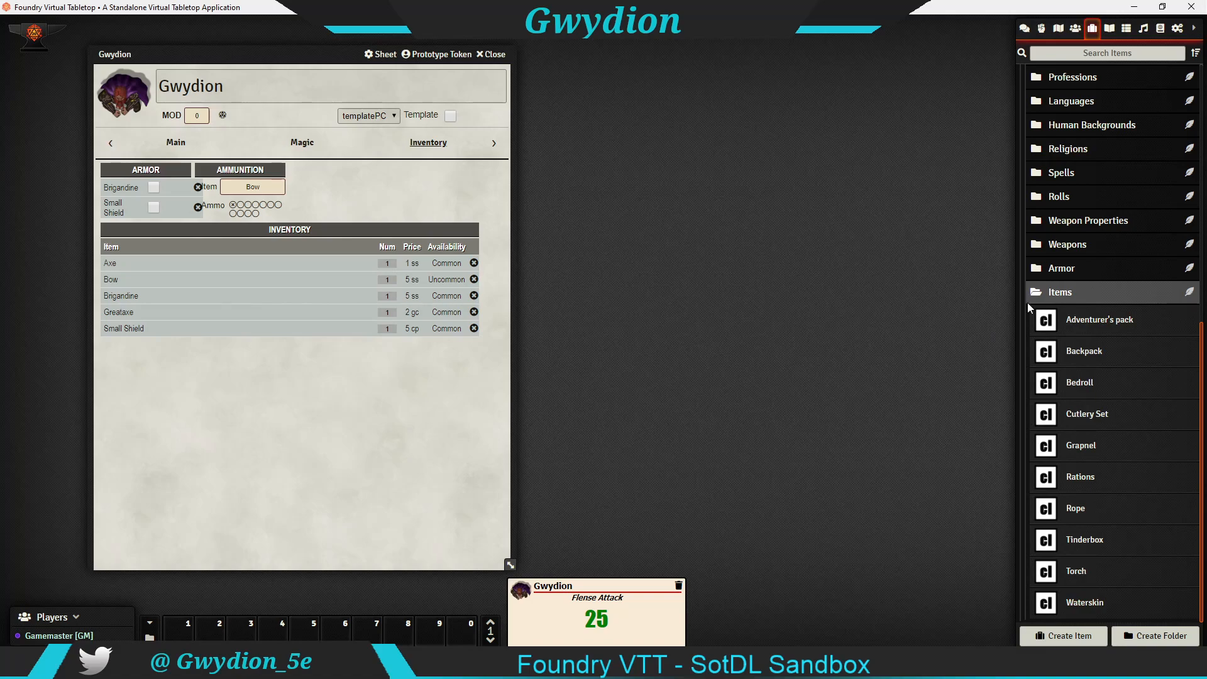
{"action": "left_click", "coordinate": [1104, 322]}
{"action": "left_click_drag", "start_coordinate": [642, 169], "coordinate": [760, 93]}
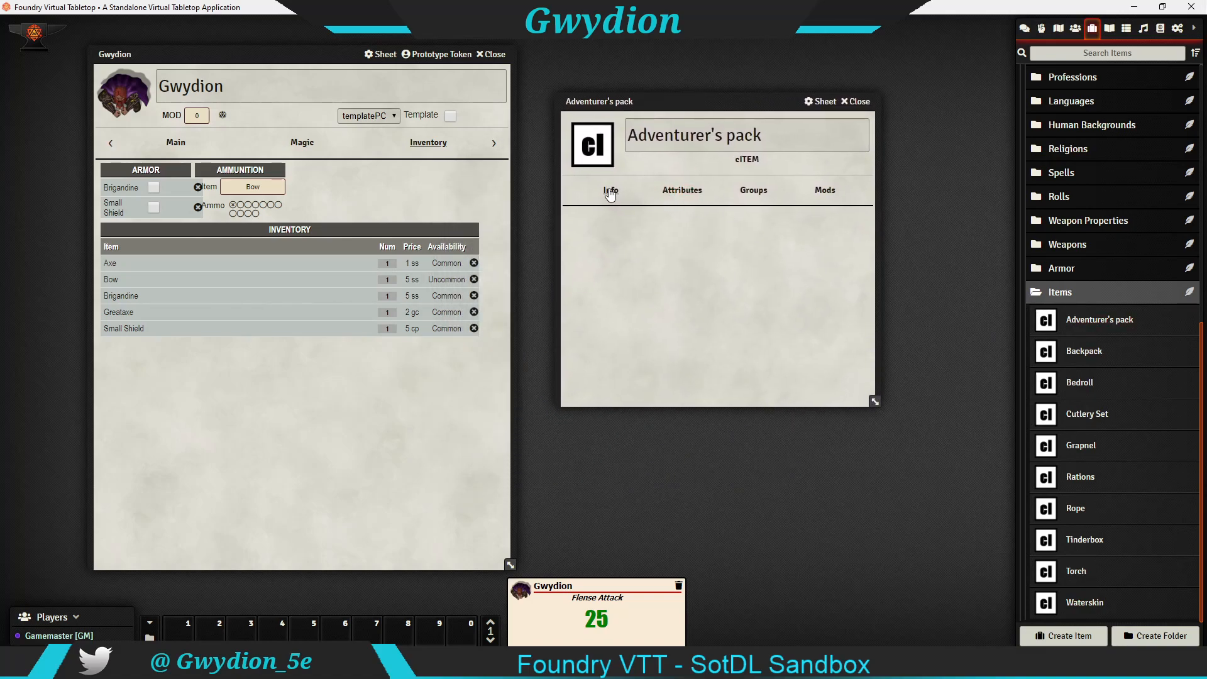
{"action": "left_click", "coordinate": [826, 191]}
{"action": "left_click_drag", "start_coordinate": [875, 403], "coordinate": [882, 466]}
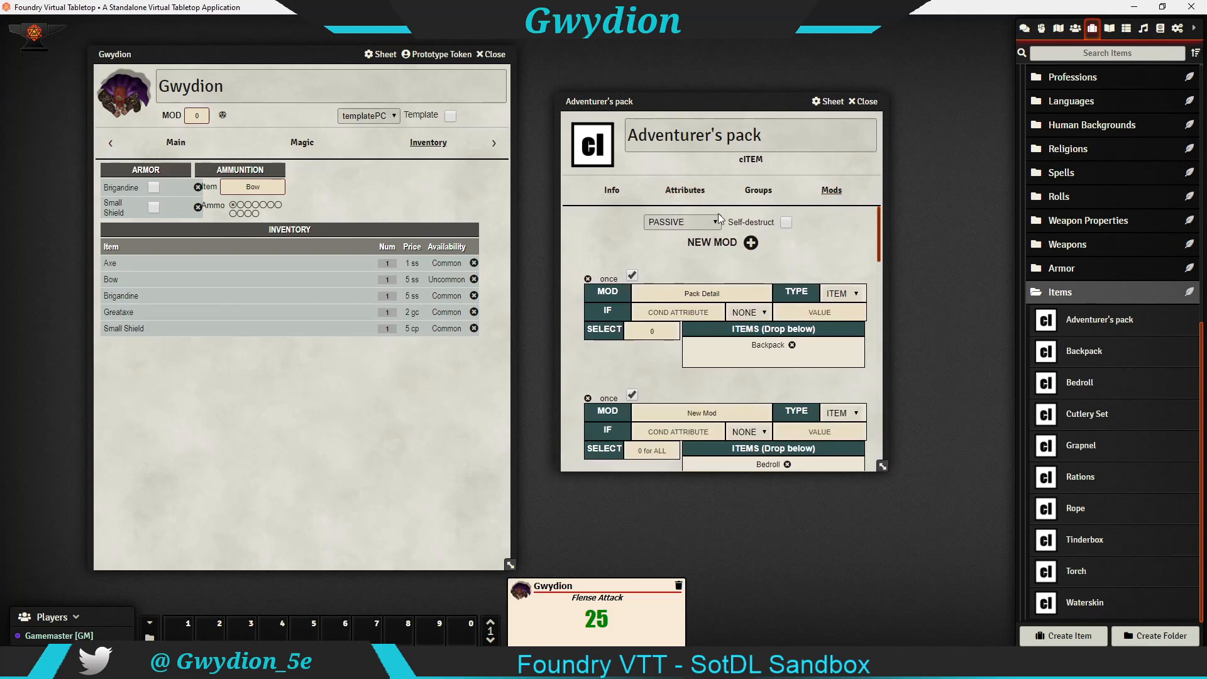
{"action": "left_click", "coordinate": [607, 192]}
{"action": "left_click", "coordinate": [867, 111]}
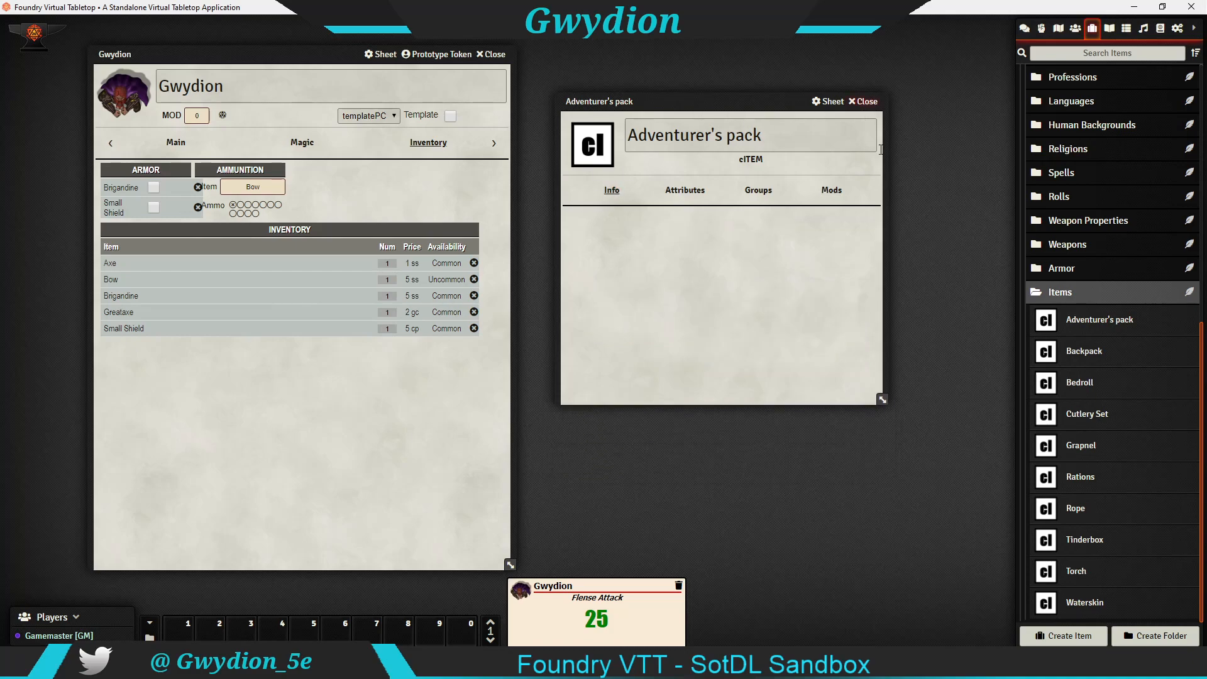
{"action": "left_click_drag", "start_coordinate": [1102, 321], "coordinate": [418, 426]}
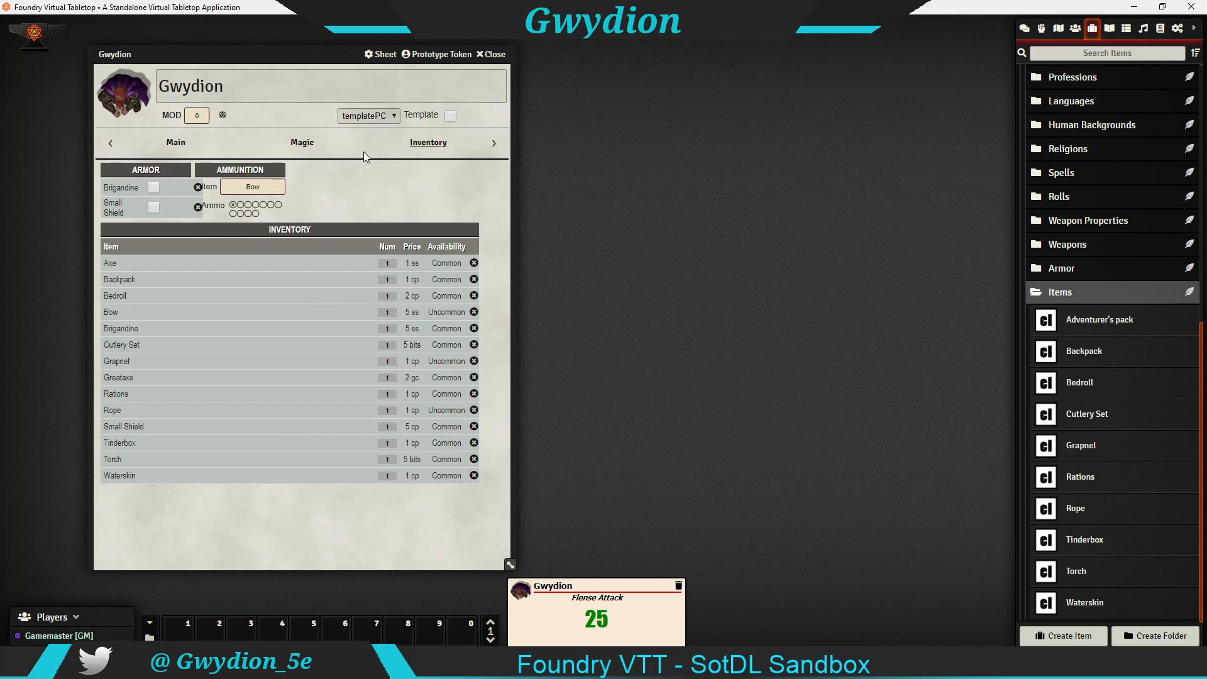
Step: On the Other page, enter "Bag of fleshy rods" under Interesting Things and the filler text "lasjdfljasdf'" under Notes
{"action": "left_click", "coordinate": [494, 144]}
{"action": "left_click", "coordinate": [436, 148]}
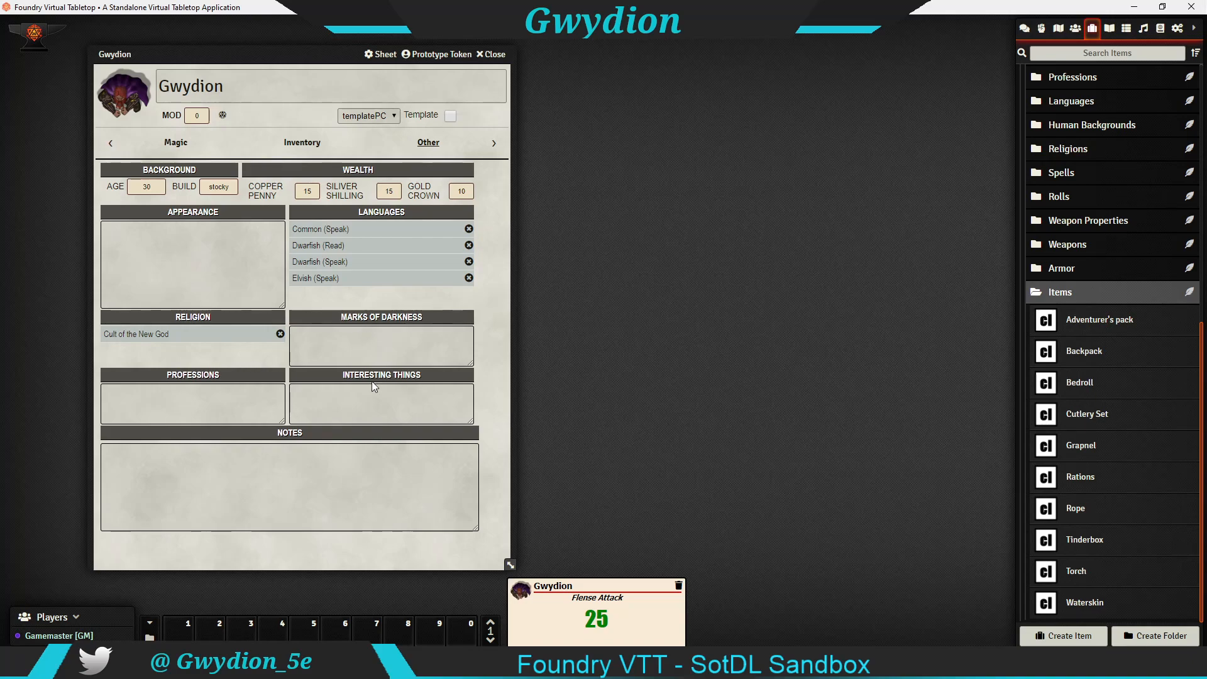
{"action": "left_click", "coordinate": [377, 415]}
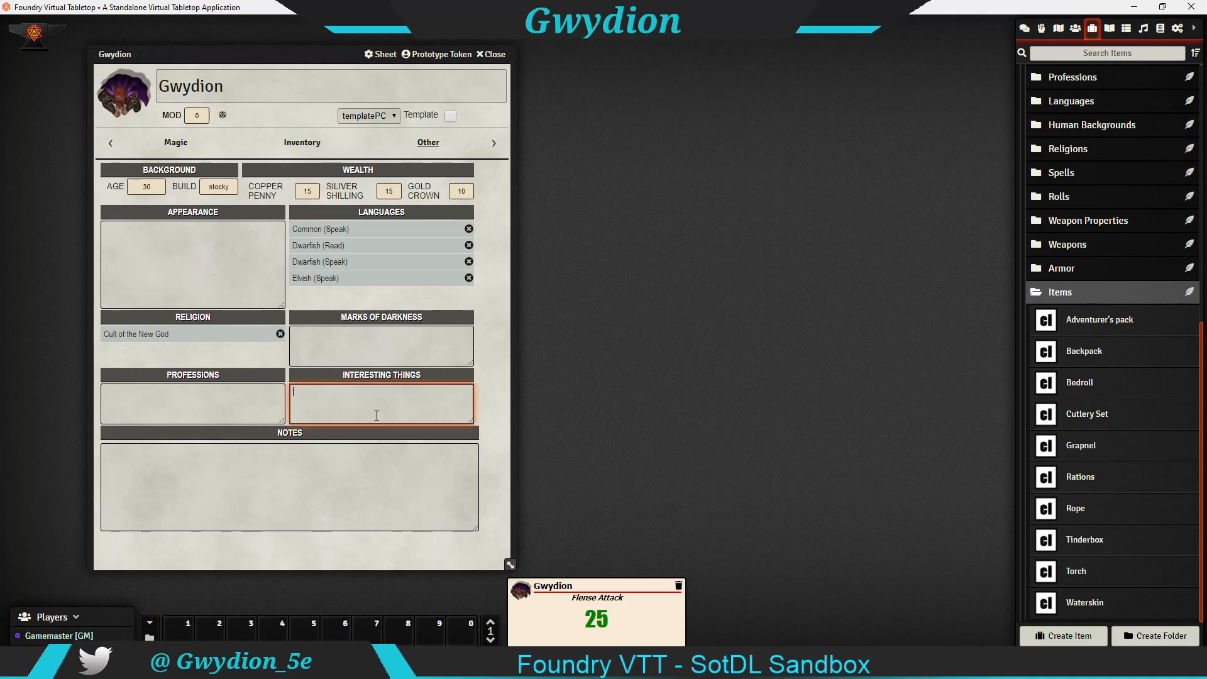
{"action": "type", "text": "Bag of sleleshy rods"}
{"action": "key", "text": "Tab"}
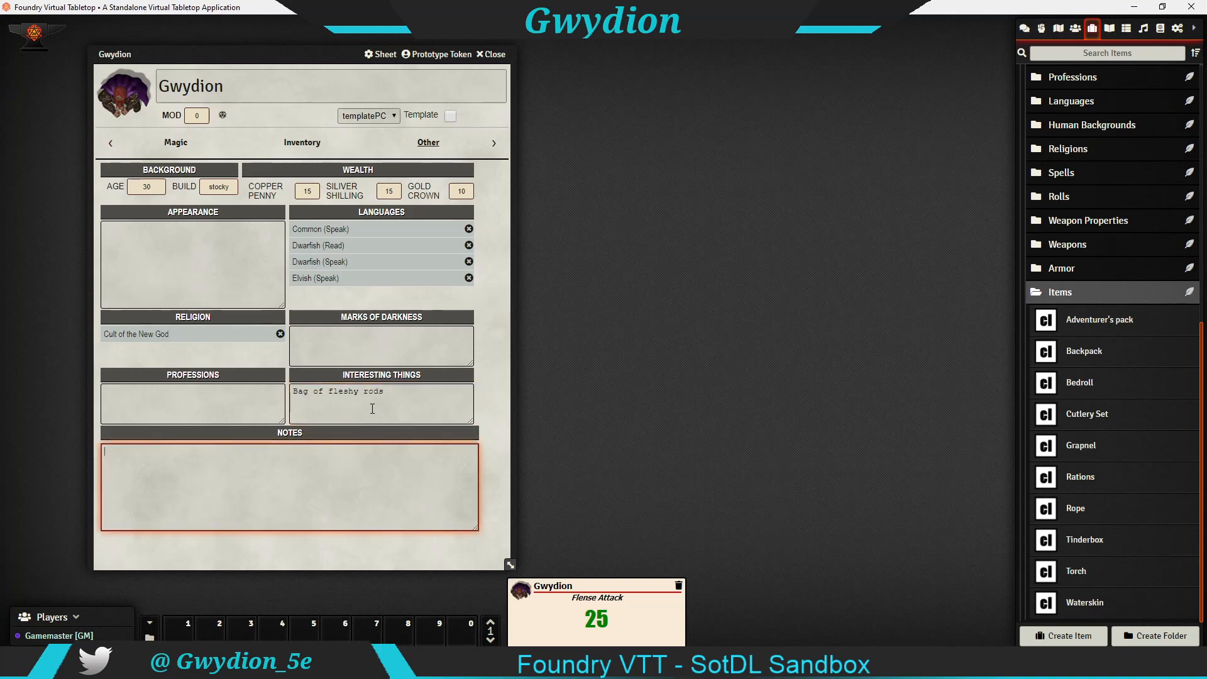
{"action": "type", "text": "lasjdfljasd"}
Step: Enlarge the Interesting Things and Professions text boxes downward on the Other page and look over the layout
{"action": "left_click_drag", "start_coordinate": [471, 422], "coordinate": [470, 498]}
{"action": "left_click_drag", "start_coordinate": [281, 421], "coordinate": [282, 501]}
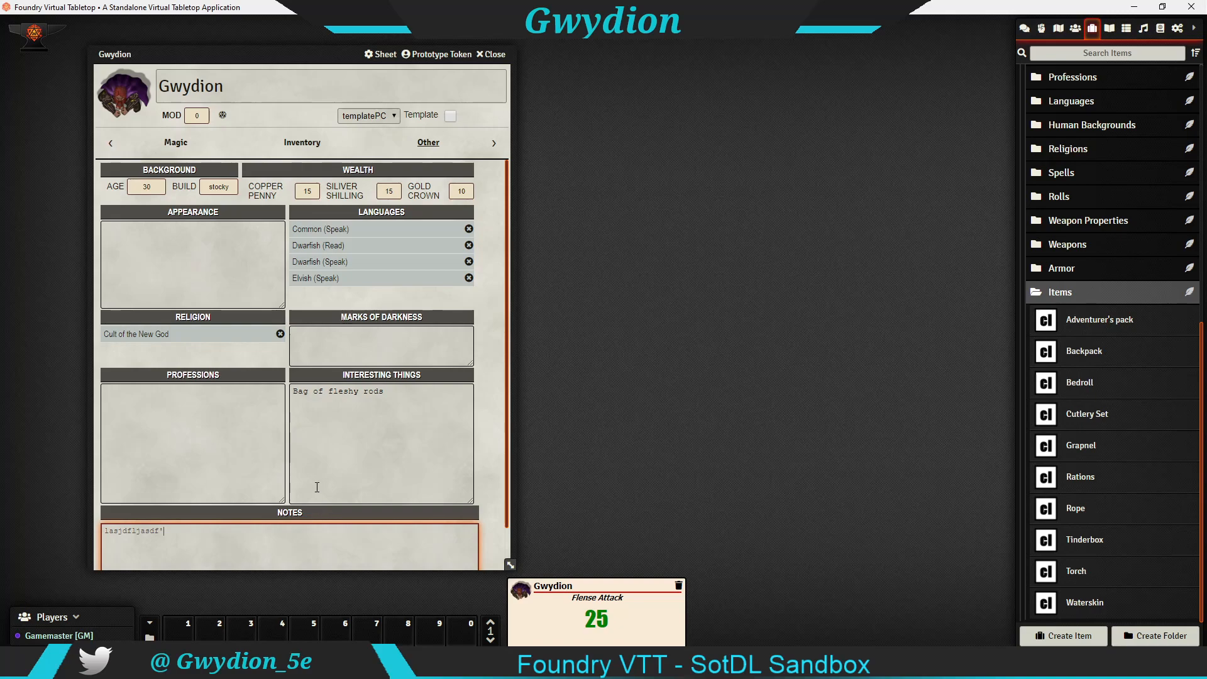
{"action": "scroll", "coordinate": [317, 453], "scroll_direction": "down", "scroll_amount": 2}
{"action": "scroll", "coordinate": [283, 283], "scroll_direction": "up", "scroll_amount": 2}
{"action": "left_click", "coordinate": [170, 148]}
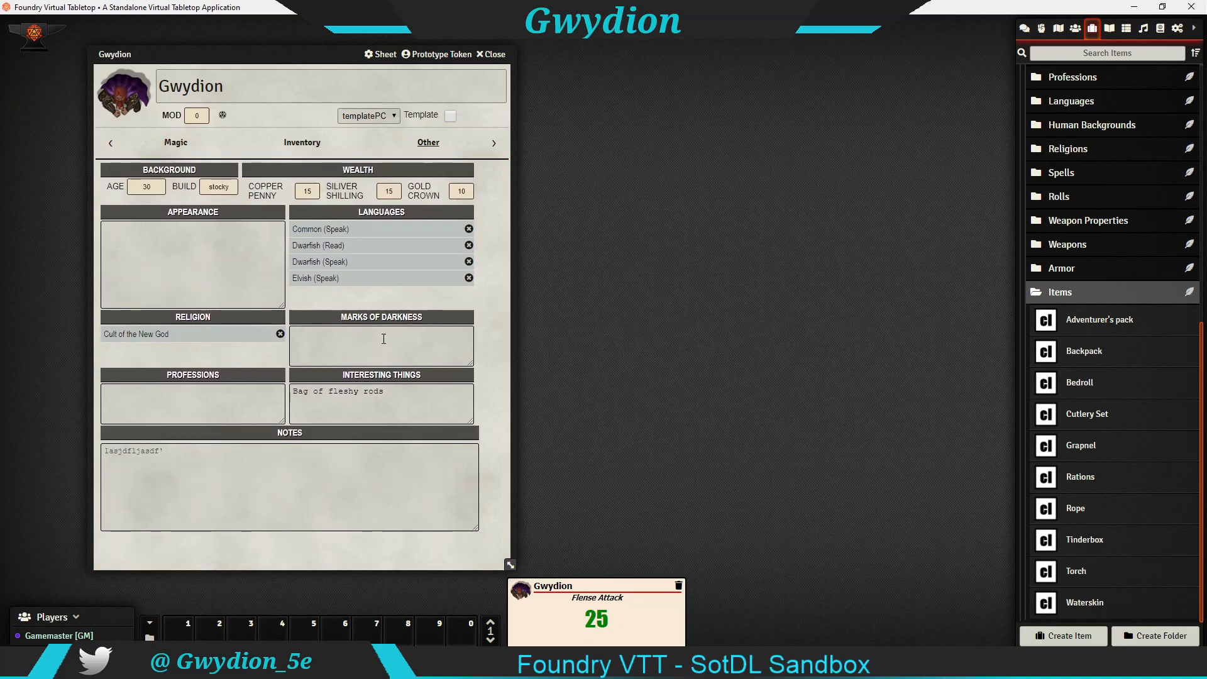
Step: Set Boon to 0 on the Magic page and return to the Main page
{"action": "left_click", "coordinate": [175, 143]}
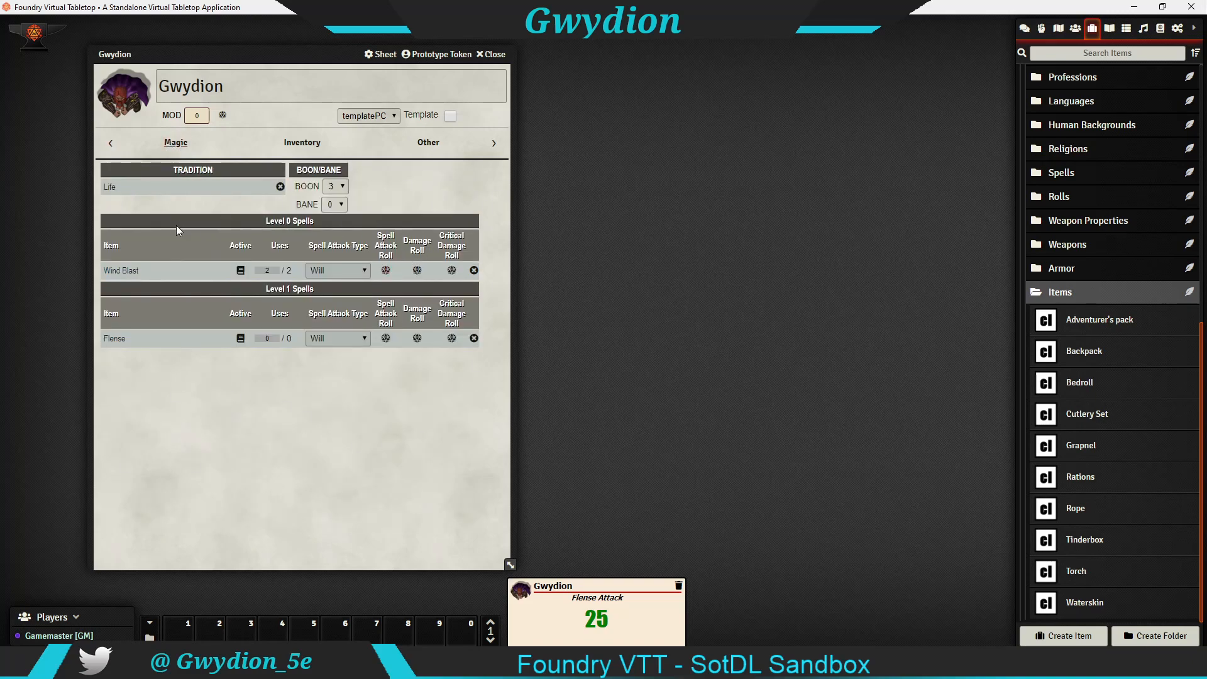
{"action": "left_click", "coordinate": [337, 186]}
{"action": "left_click", "coordinate": [331, 200]}
{"action": "left_click", "coordinate": [111, 145]}
{"action": "left_click", "coordinate": [111, 144]}
{"action": "left_click", "coordinate": [301, 145]}
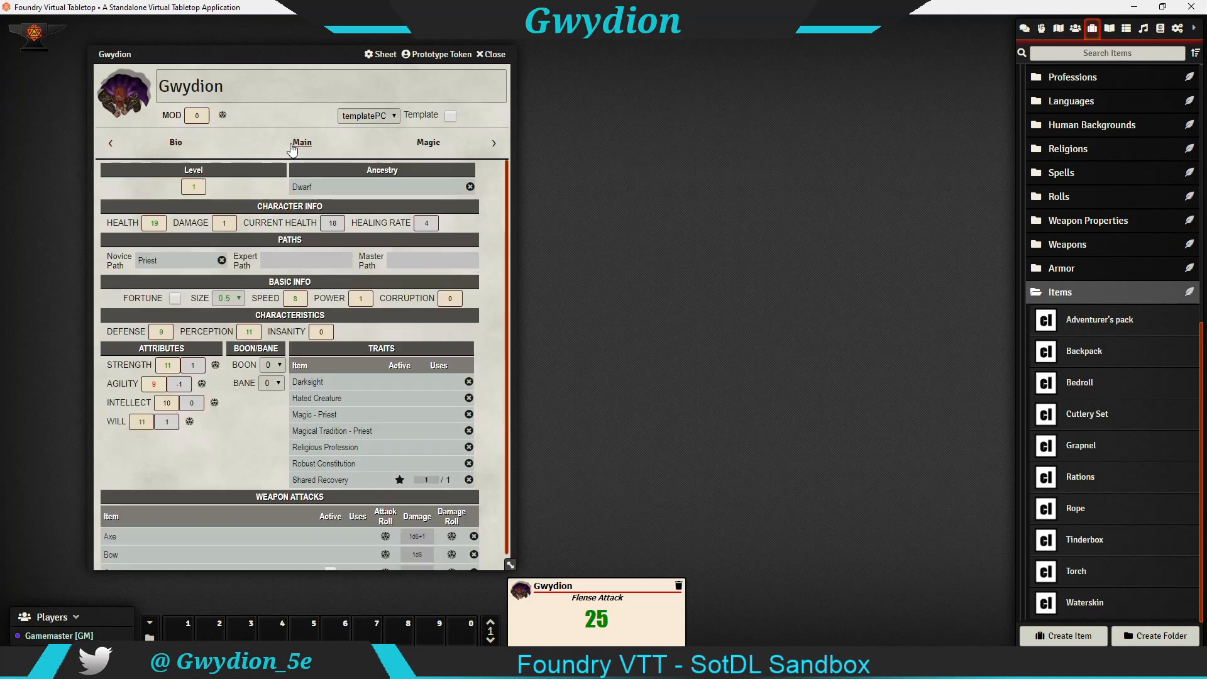
Step: Keep Boon at 0 and set Bane to 2 on the Main page
{"action": "scroll", "coordinate": [329, 519], "scroll_direction": "down", "scroll_amount": 1}
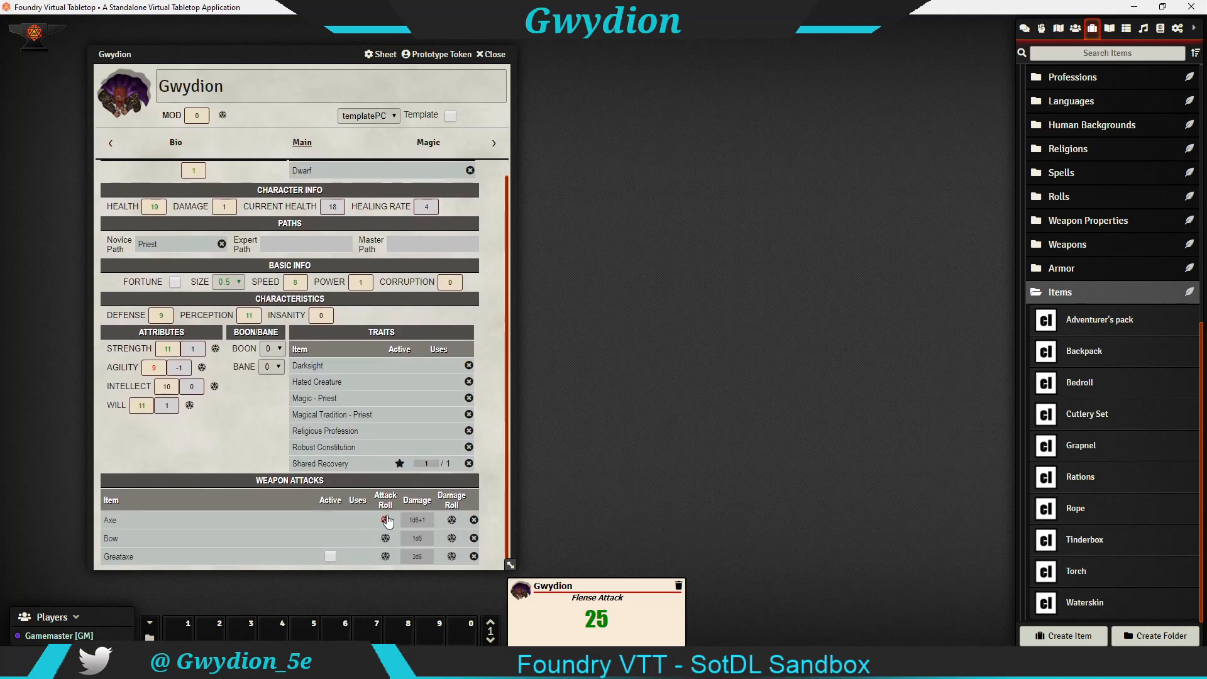
{"action": "left_click", "coordinate": [272, 349]}
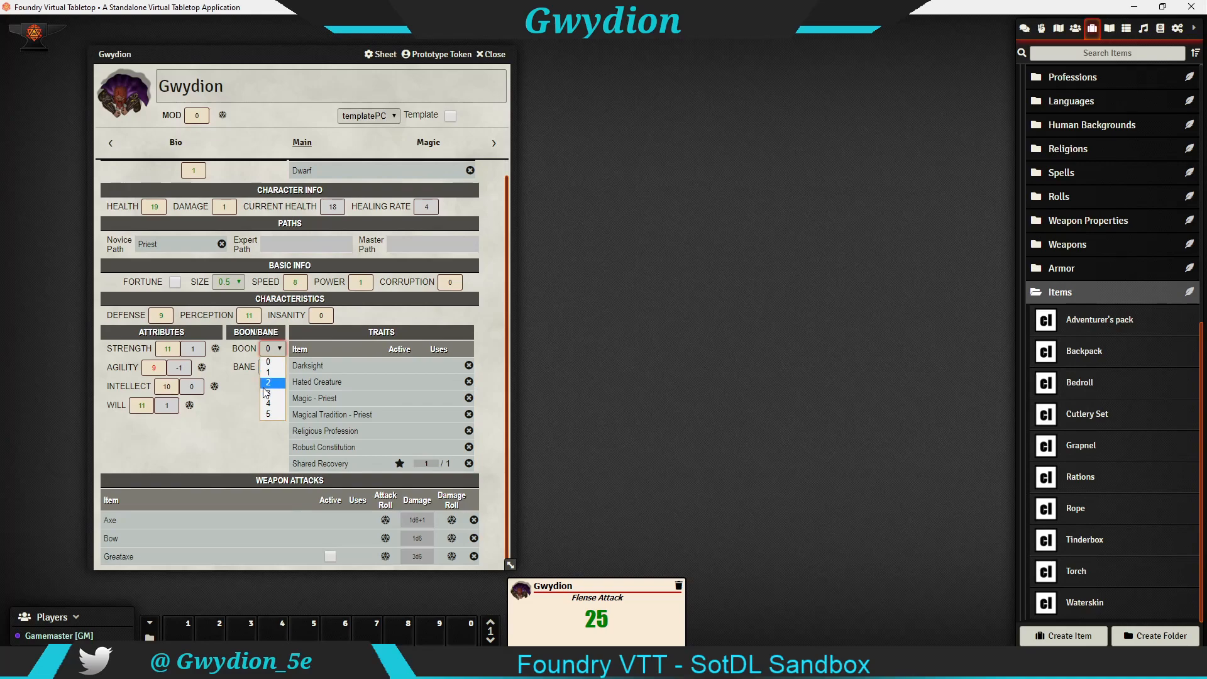
{"action": "left_click", "coordinate": [268, 362]}
{"action": "left_click", "coordinate": [271, 367]}
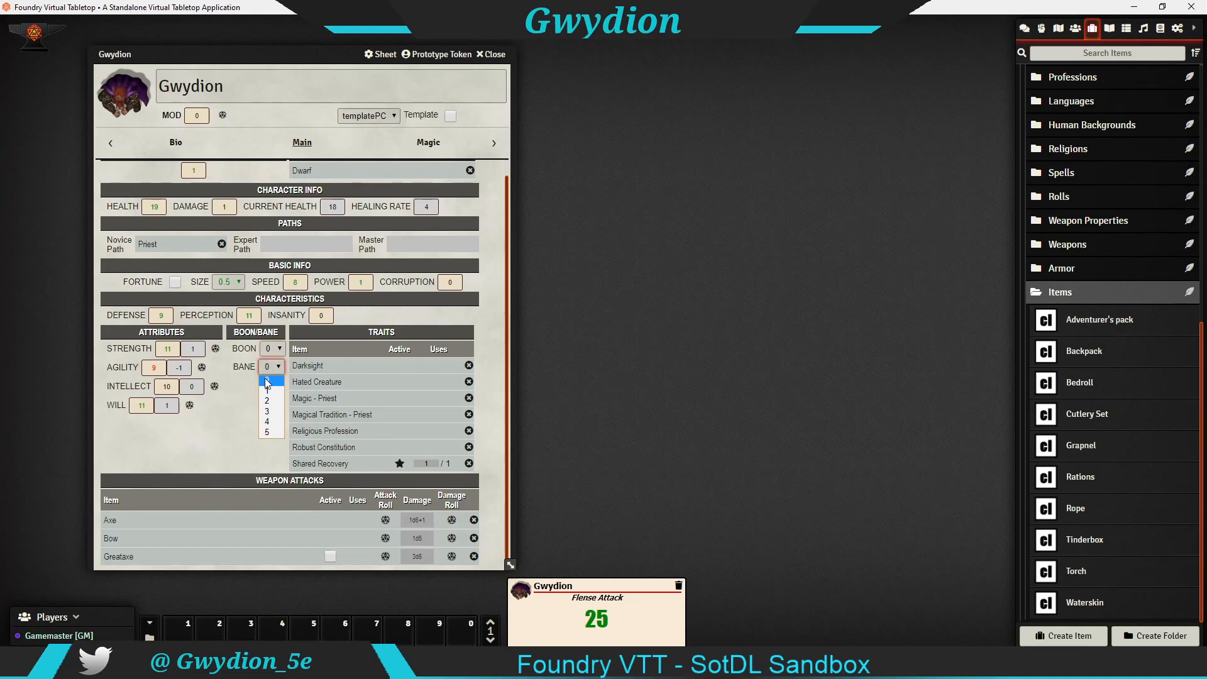
{"action": "left_click", "coordinate": [268, 400]}
Step: Show the chat log, roll the Axe attack from the weapon attacks, and display the roll's dice details
{"action": "scroll", "coordinate": [319, 525], "scroll_direction": "down", "scroll_amount": 1}
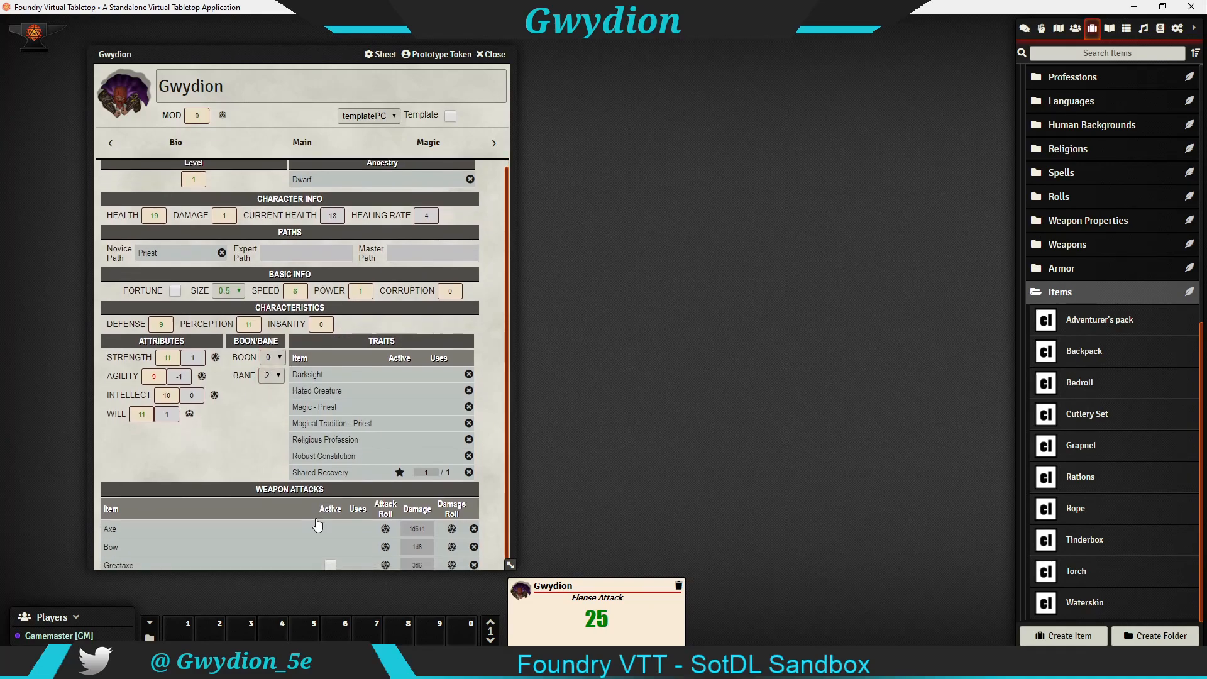
{"action": "left_click", "coordinate": [1024, 28]}
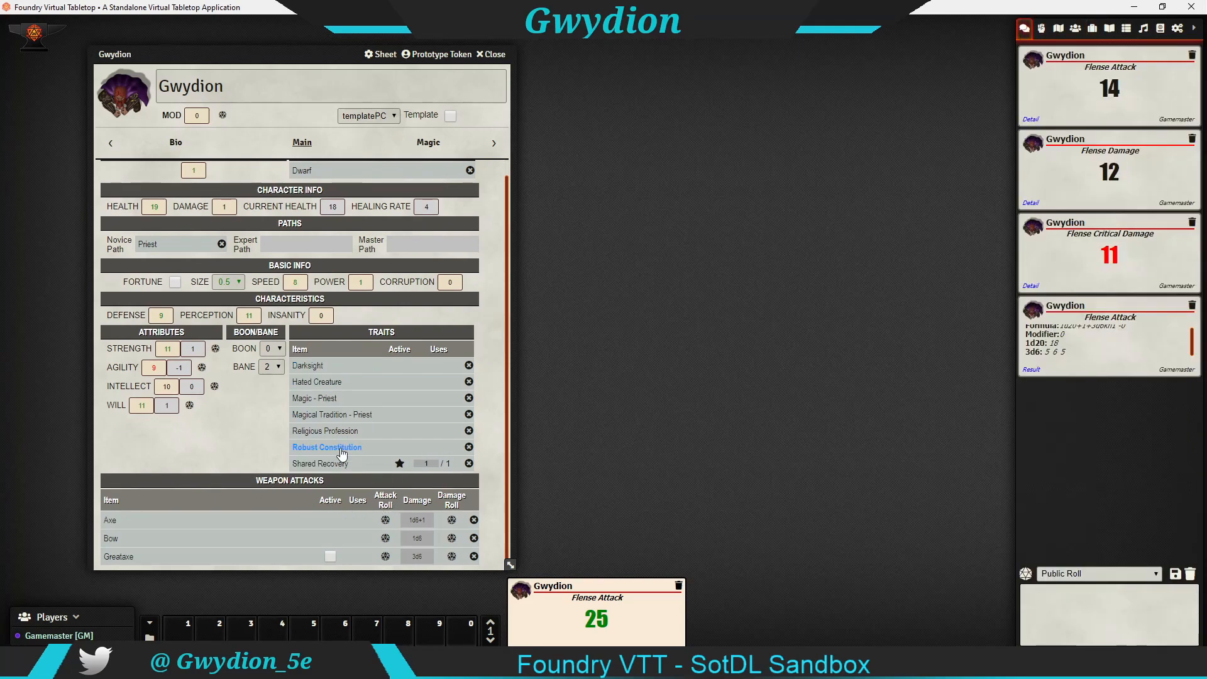
{"action": "left_click", "coordinate": [385, 520]}
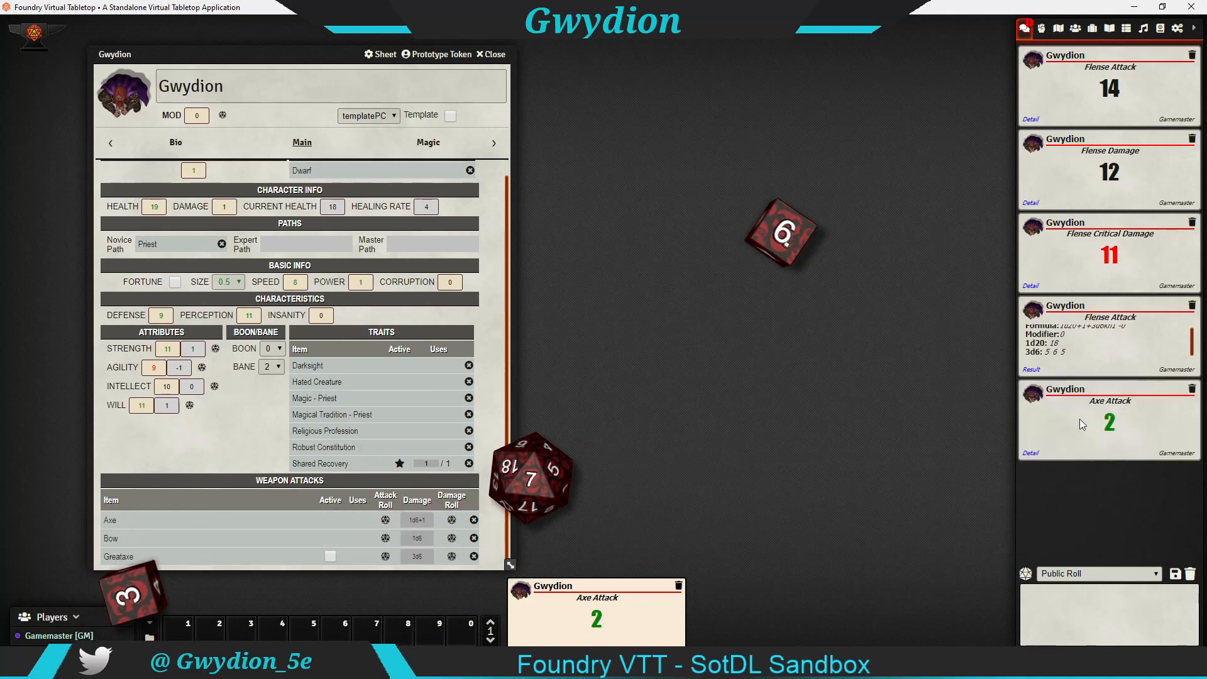
{"action": "left_click", "coordinate": [1036, 452]}
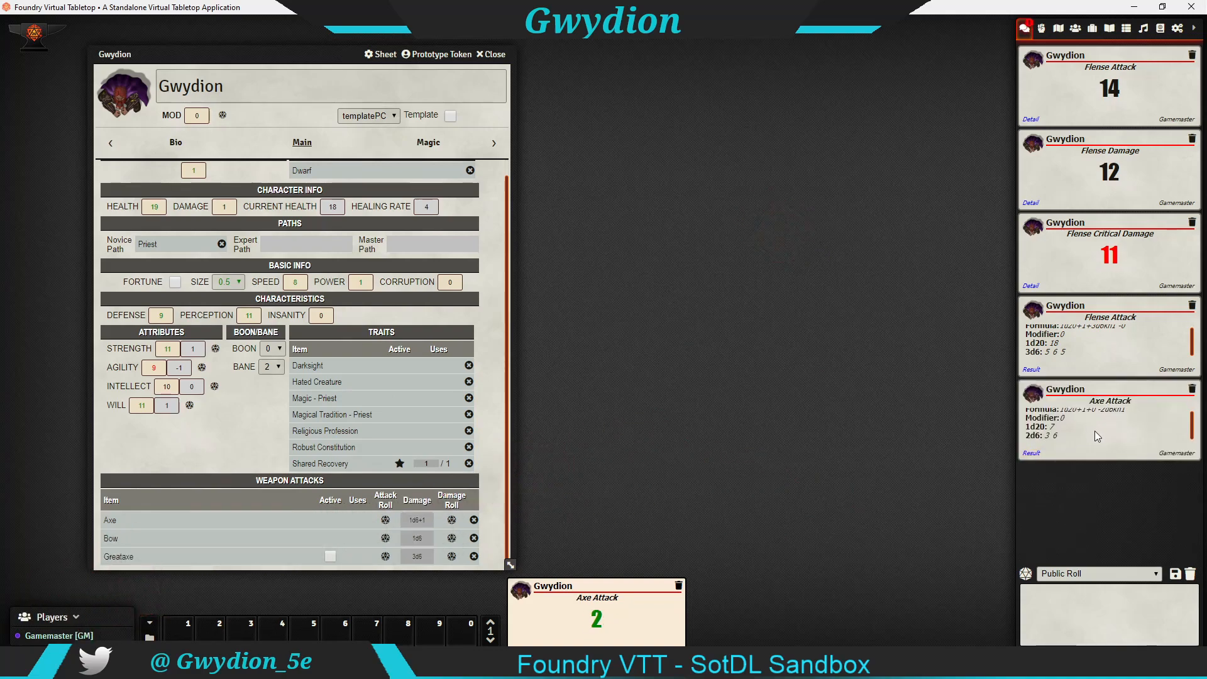
{"action": "scroll", "coordinate": [379, 227], "scroll_direction": "up", "scroll_amount": 1}
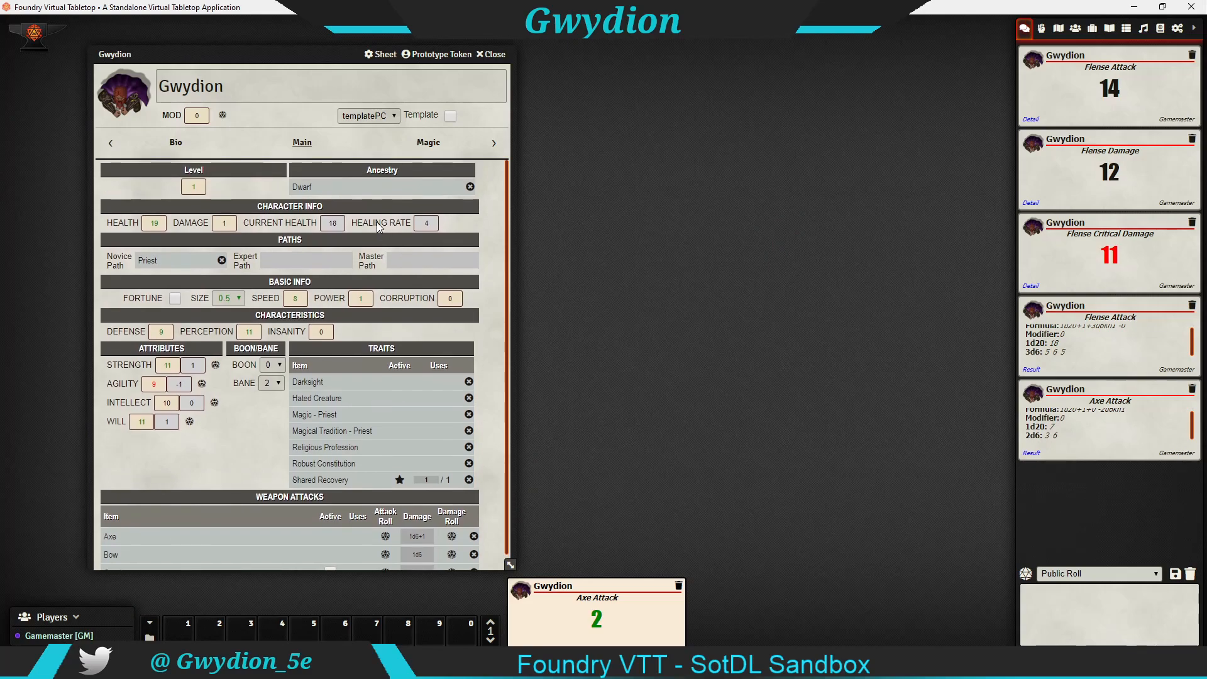